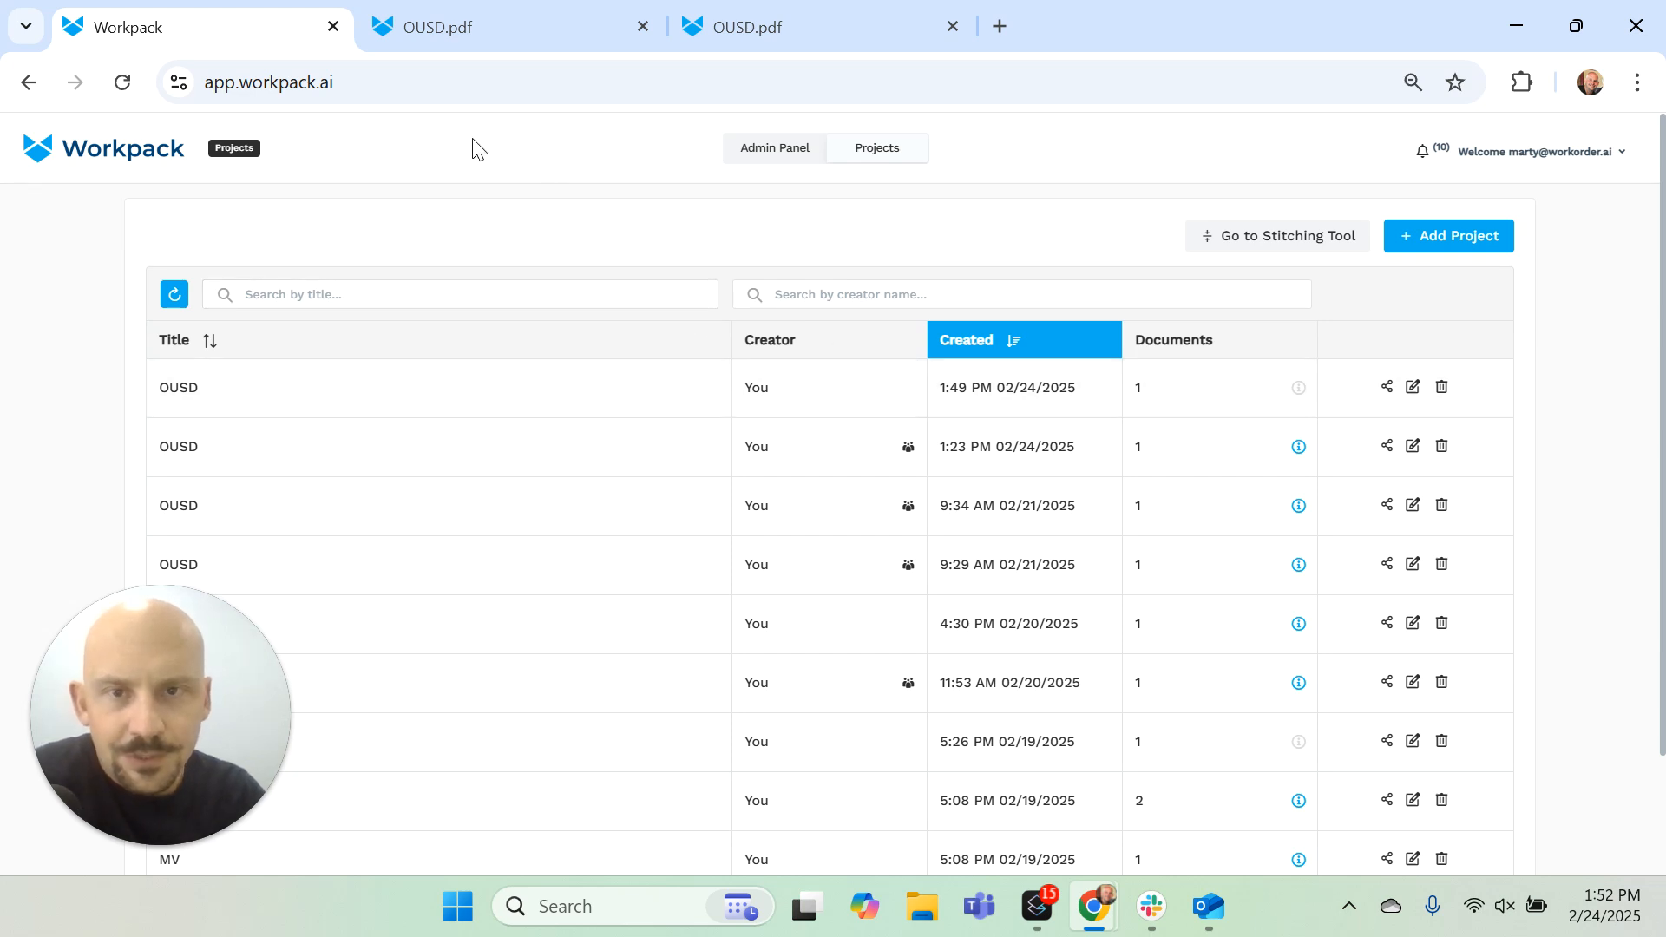
Step: Open sheet A.A-111, the Building A Level 1 floor plan on page 14 of OUSD.pdf
left_click(521, 29)
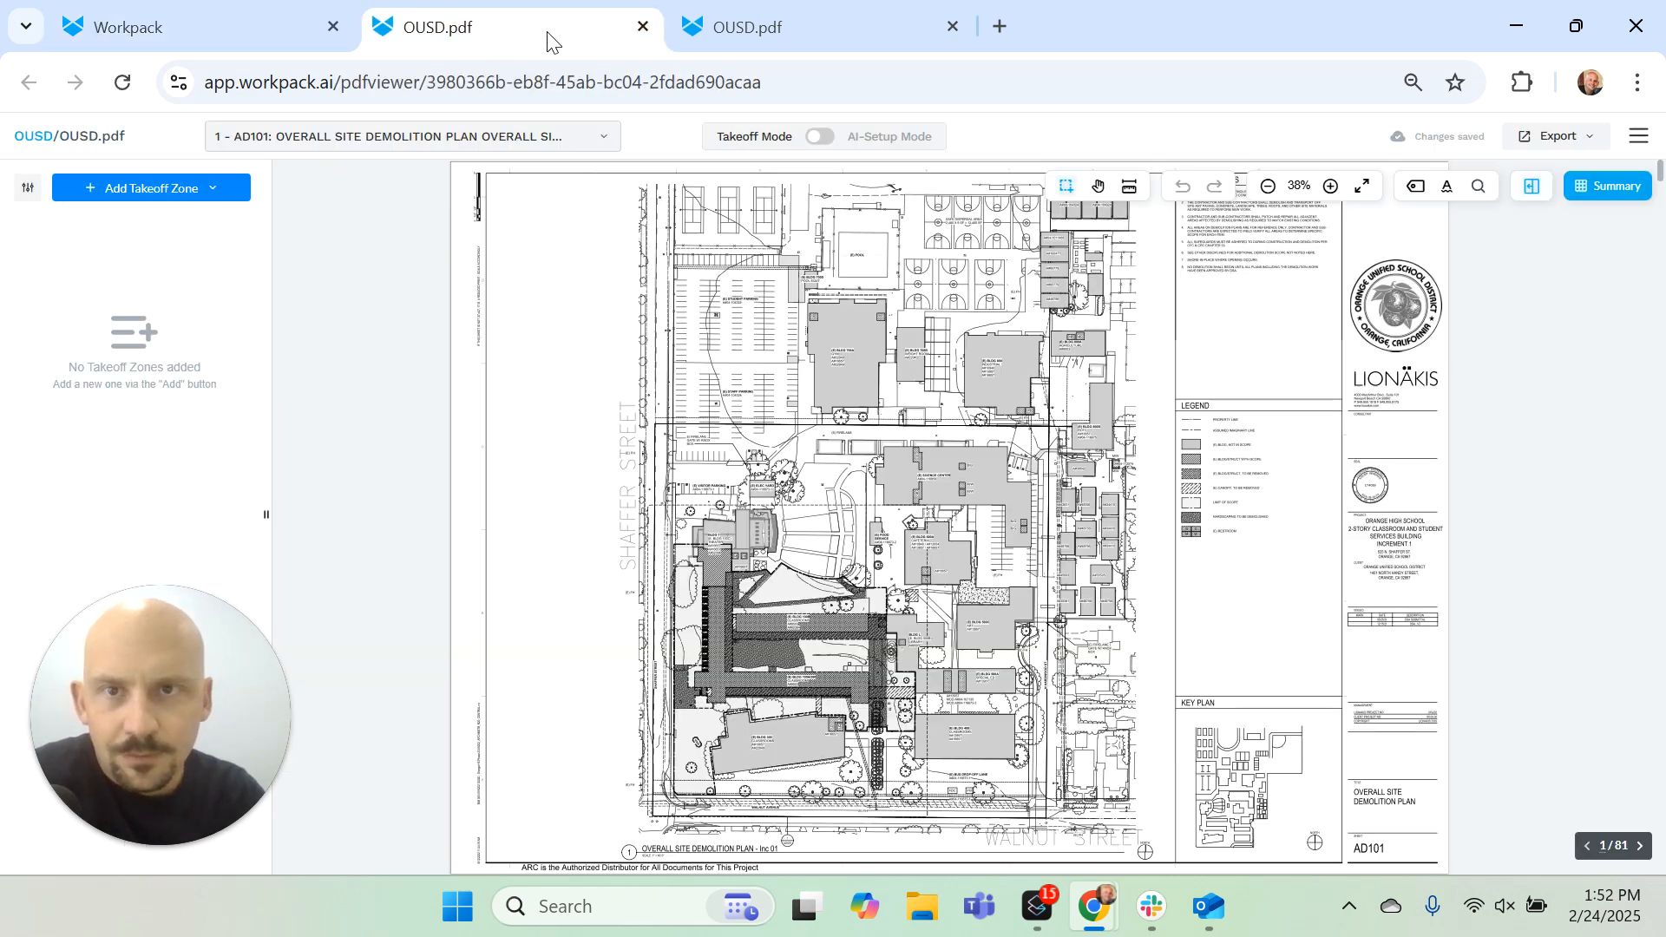
left_click(508, 146)
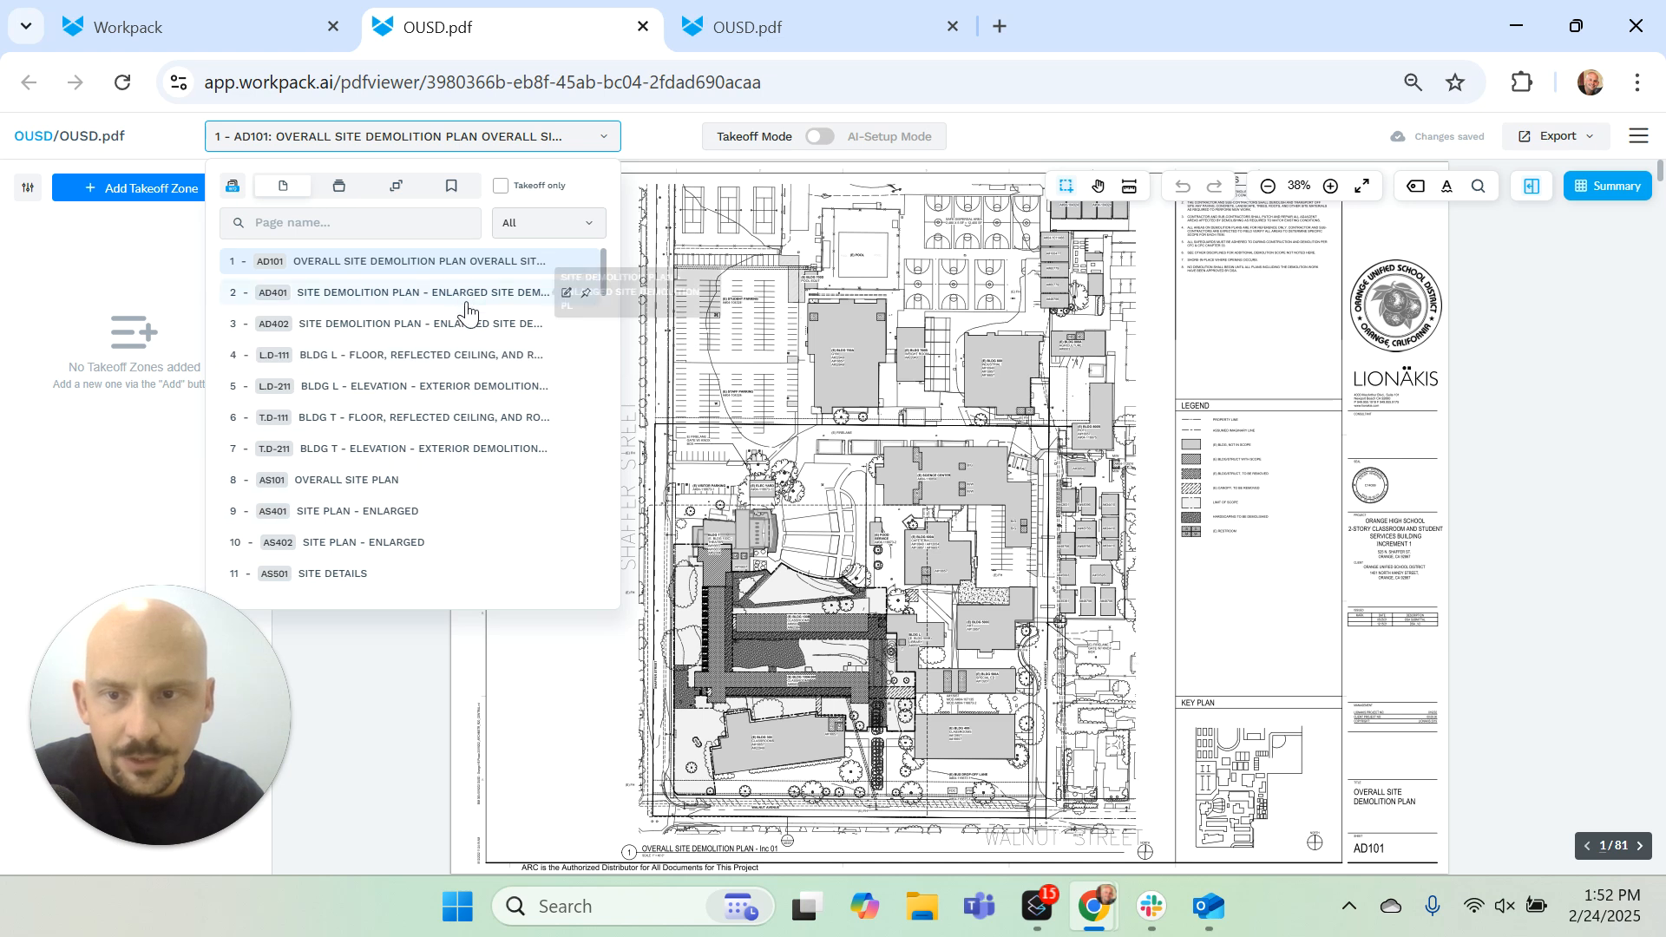
scroll(473, 338, "down", 2)
scroll(482, 459, "down", 2)
left_click(565, 408)
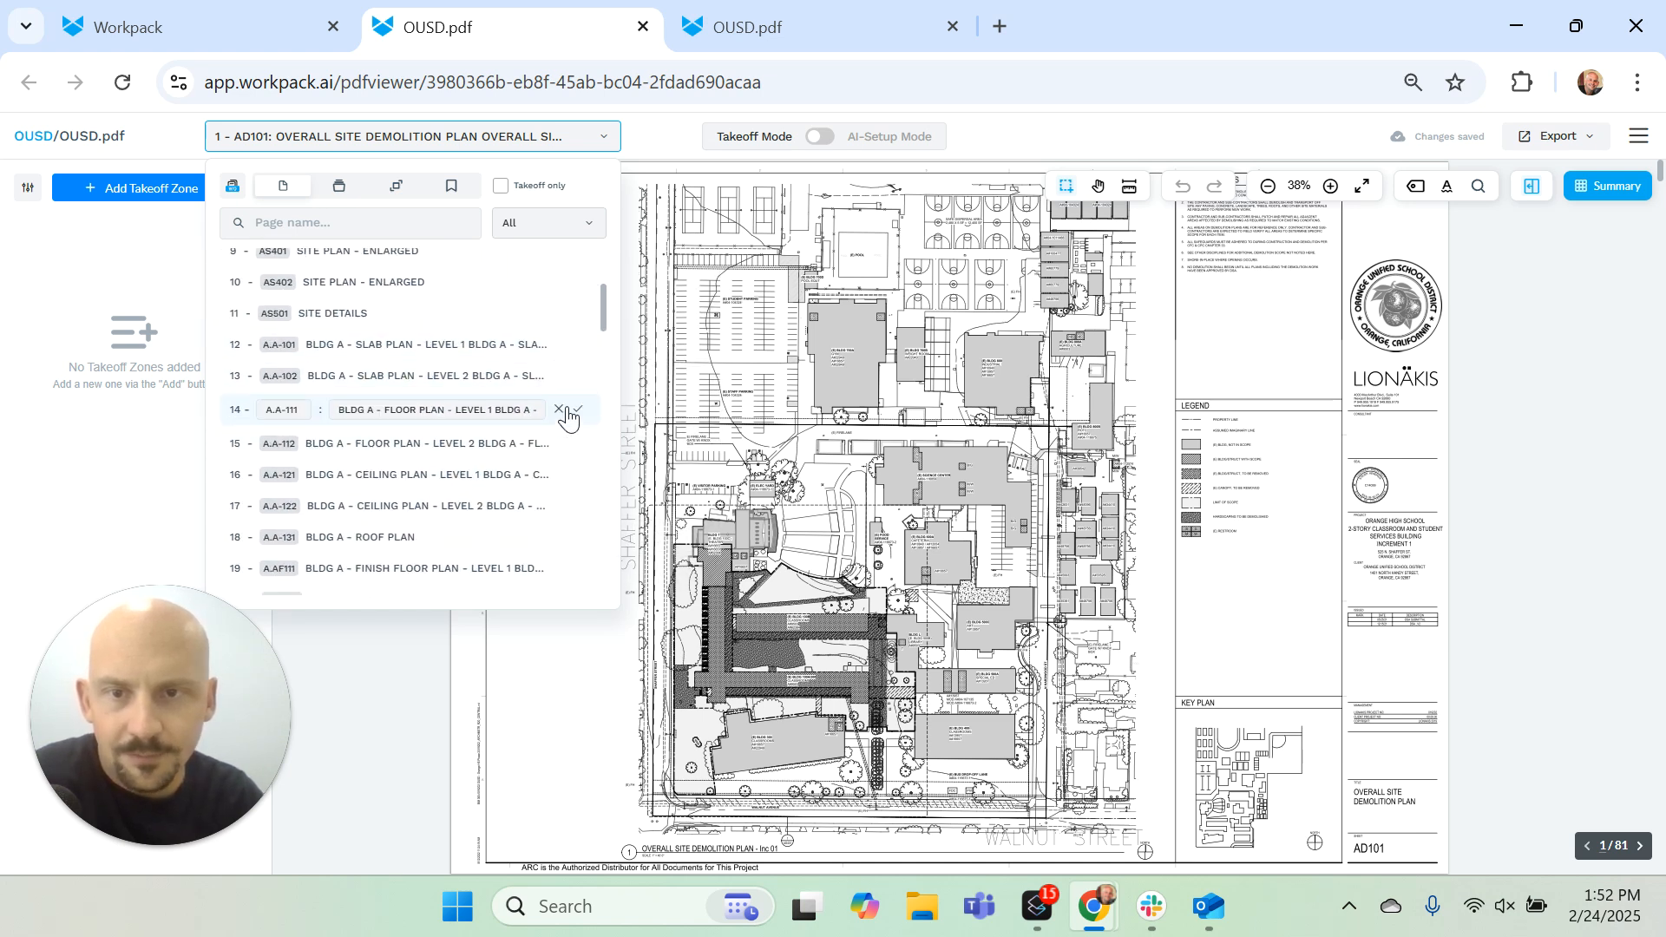
left_click(558, 409)
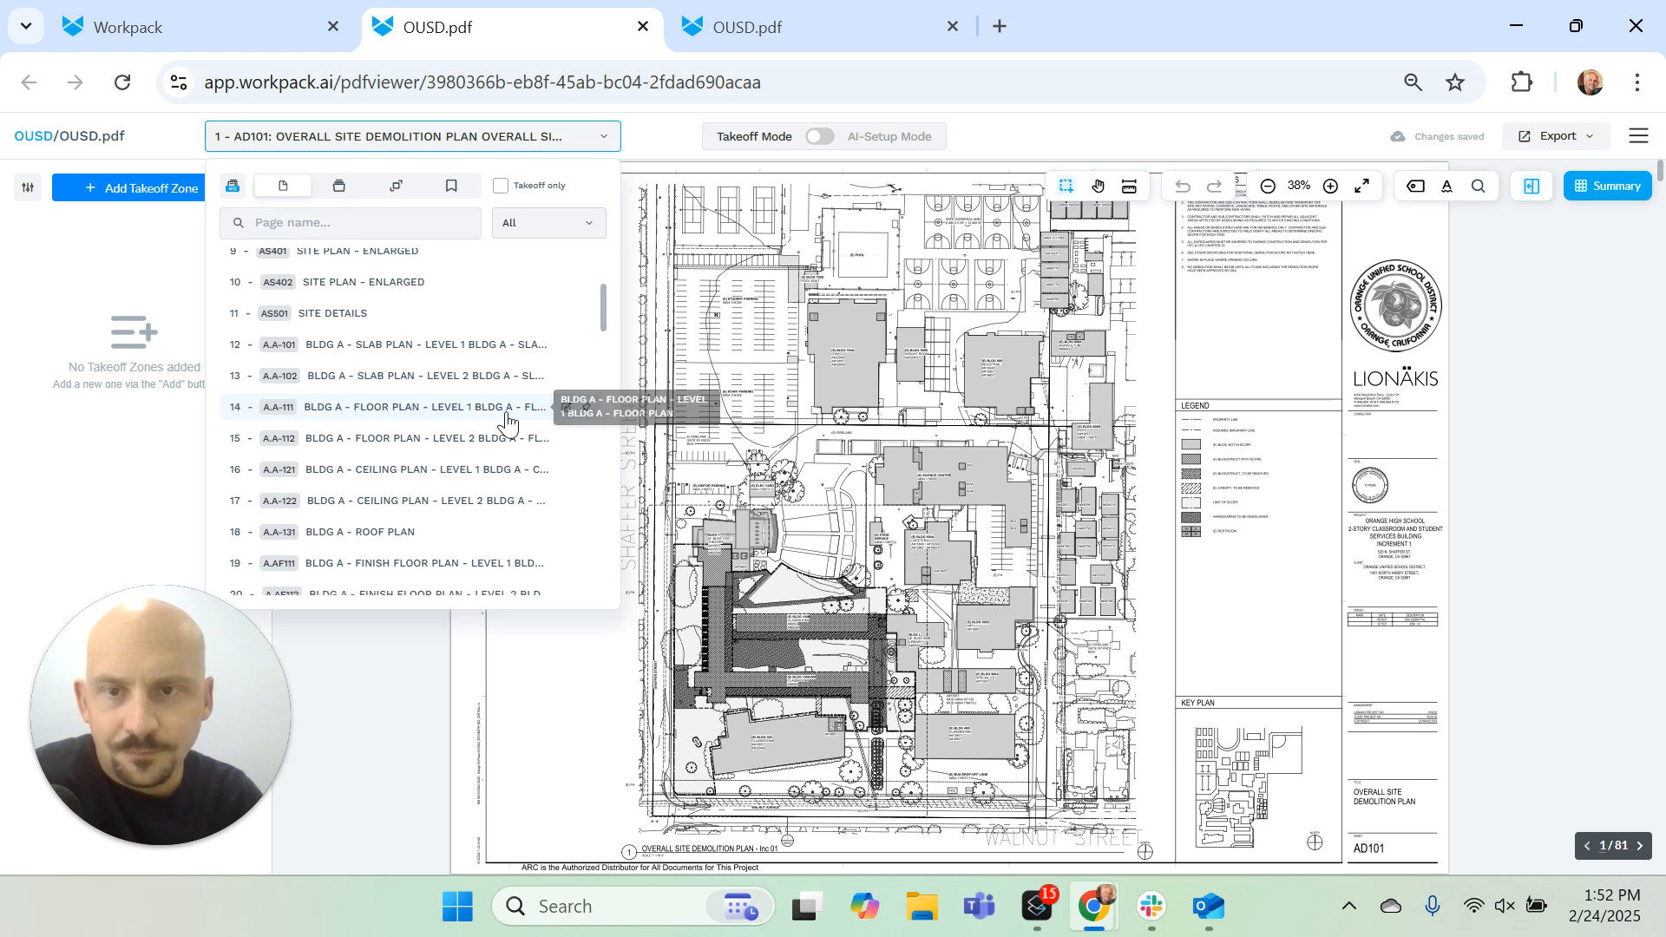
left_click(495, 415)
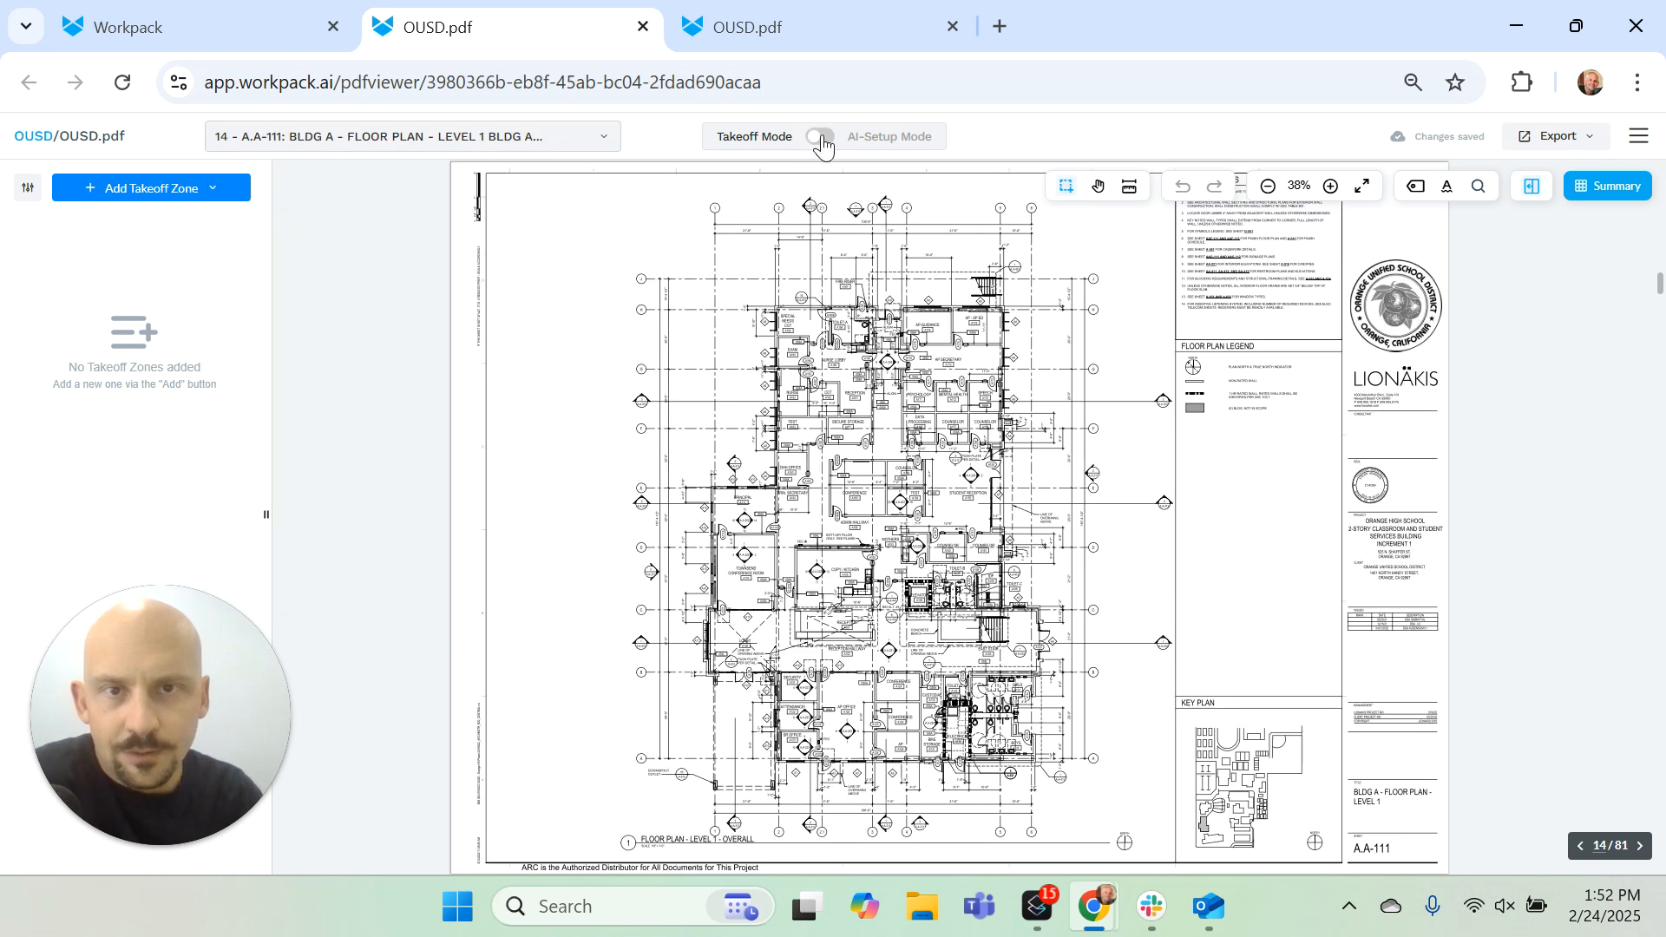
Step: Switch to AI-Setup Mode and add a manually selected rectangular takeoff zone around the Level 1 overall floor plan
left_click(817, 137)
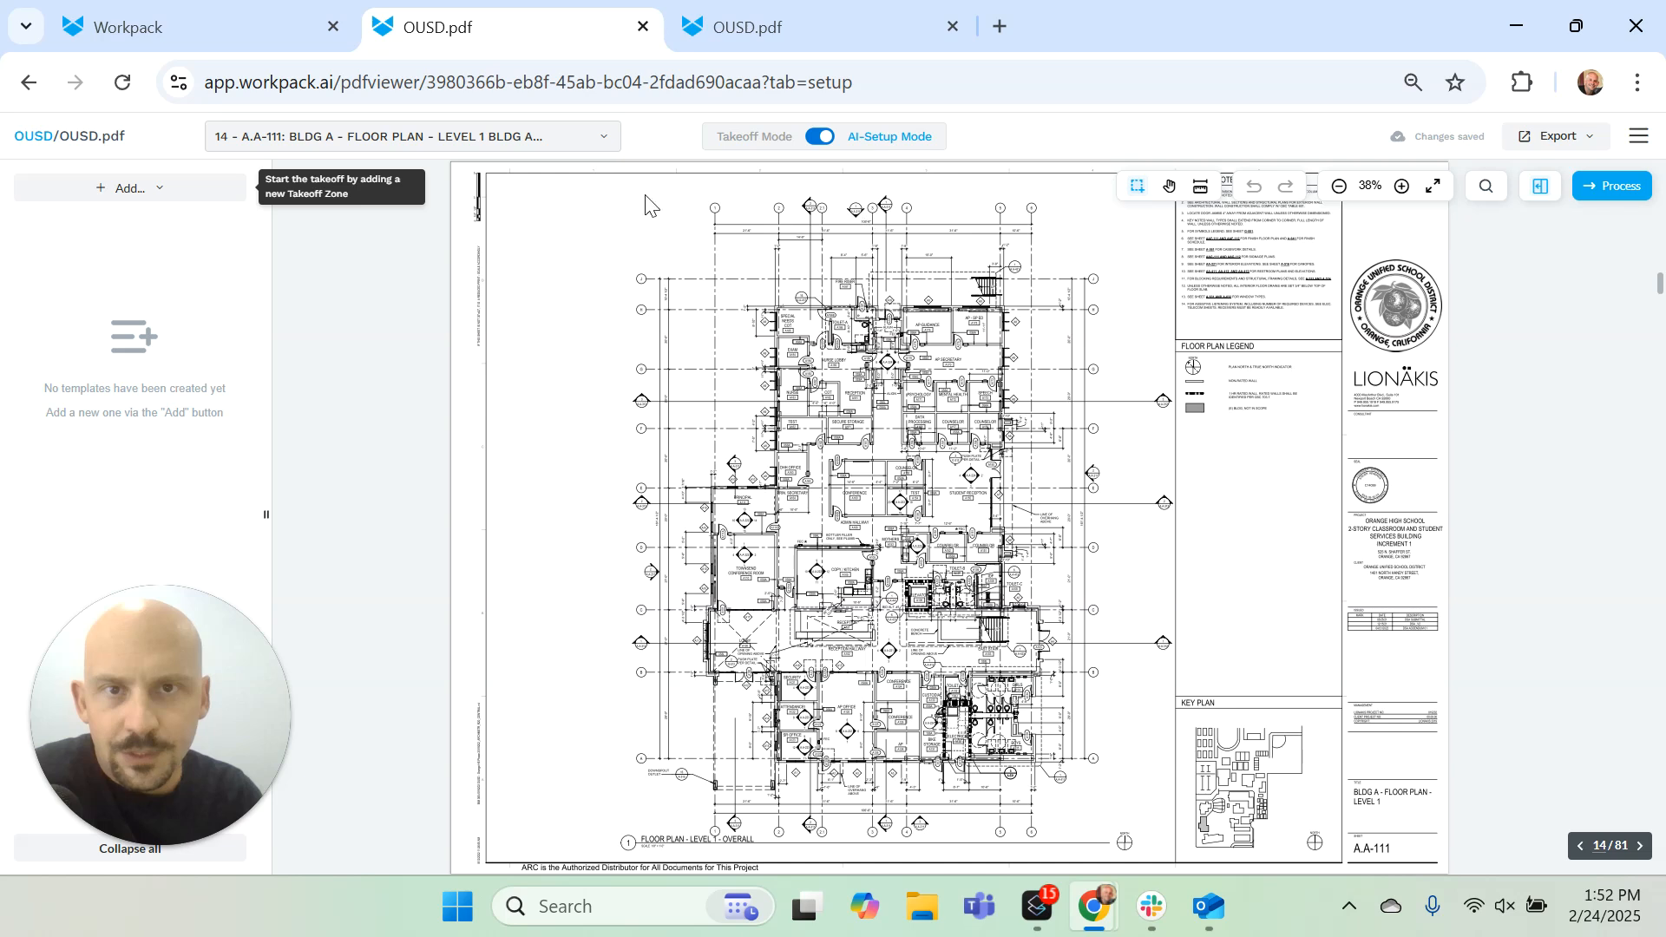
left_click(176, 193)
mouse_move(182, 229)
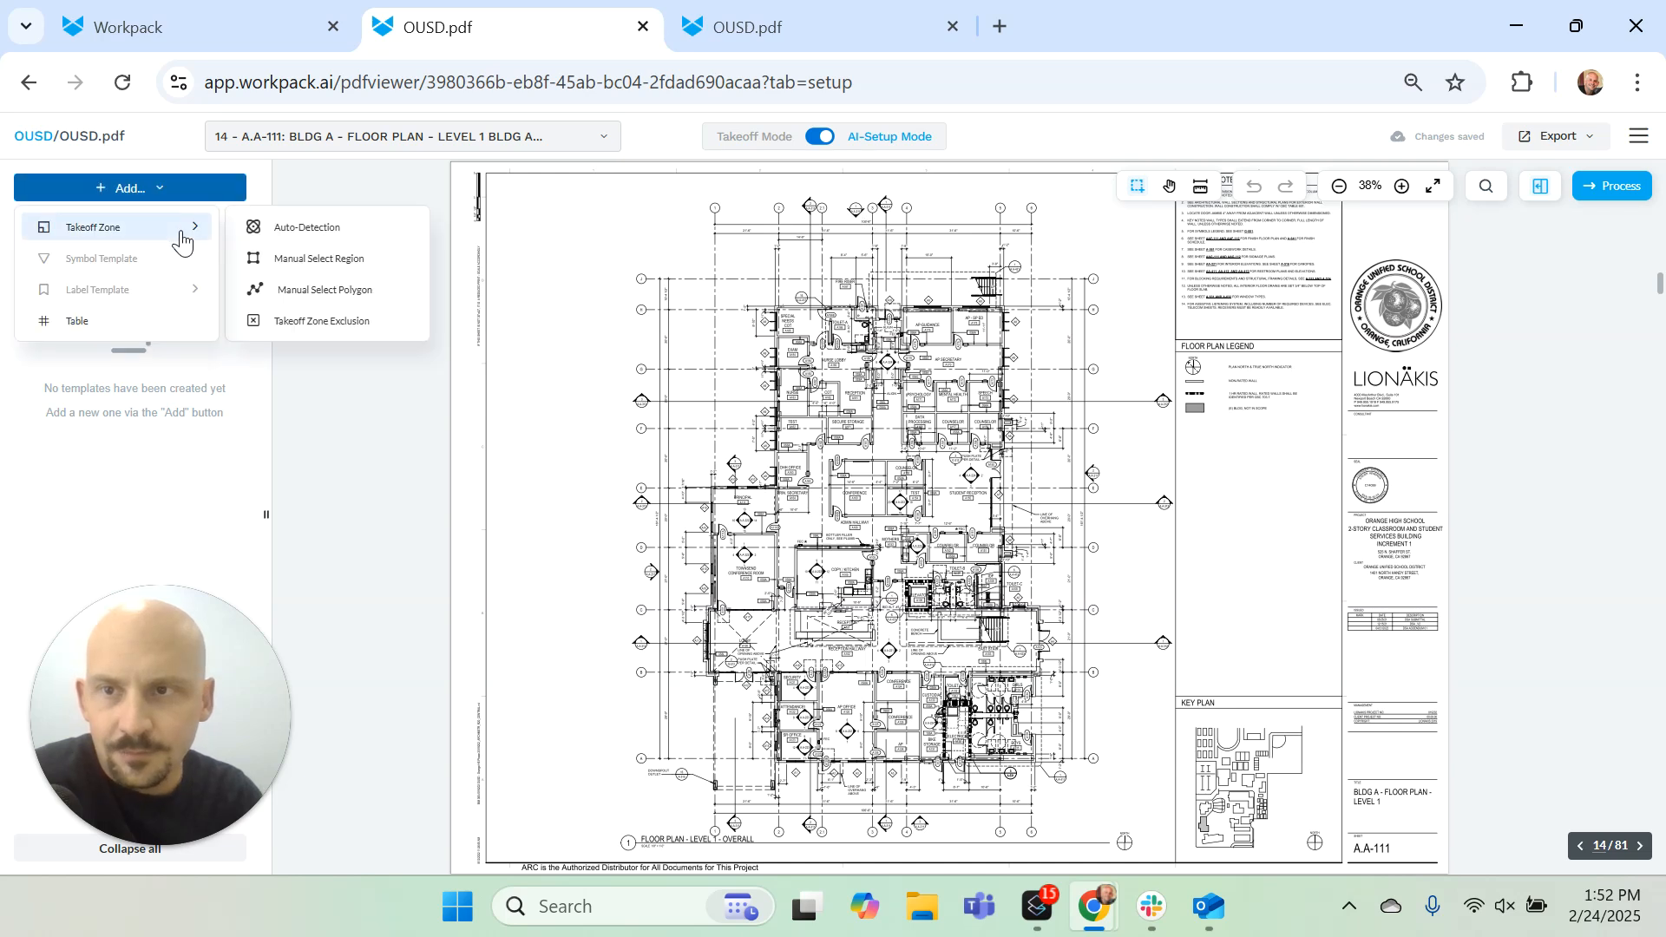
left_click(319, 259)
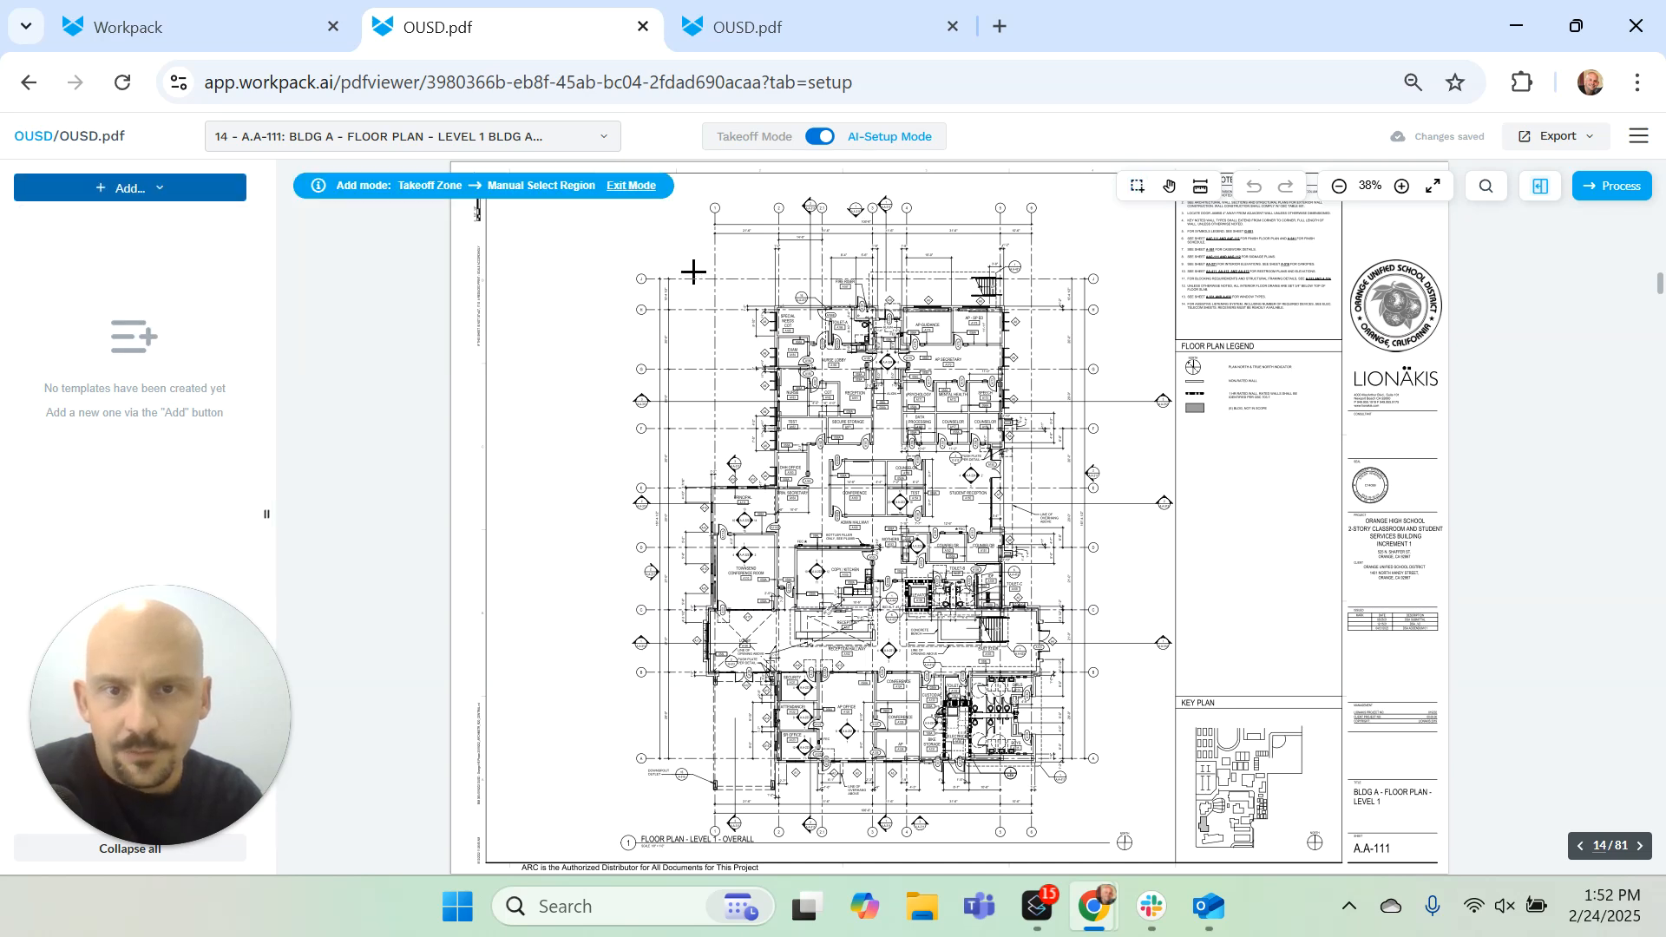
mouse_move(693, 271)
left_mouse_down()
mouse_move(976, 541)
mouse_move(1080, 775)
mouse_move(1073, 806)
left_mouse_up()
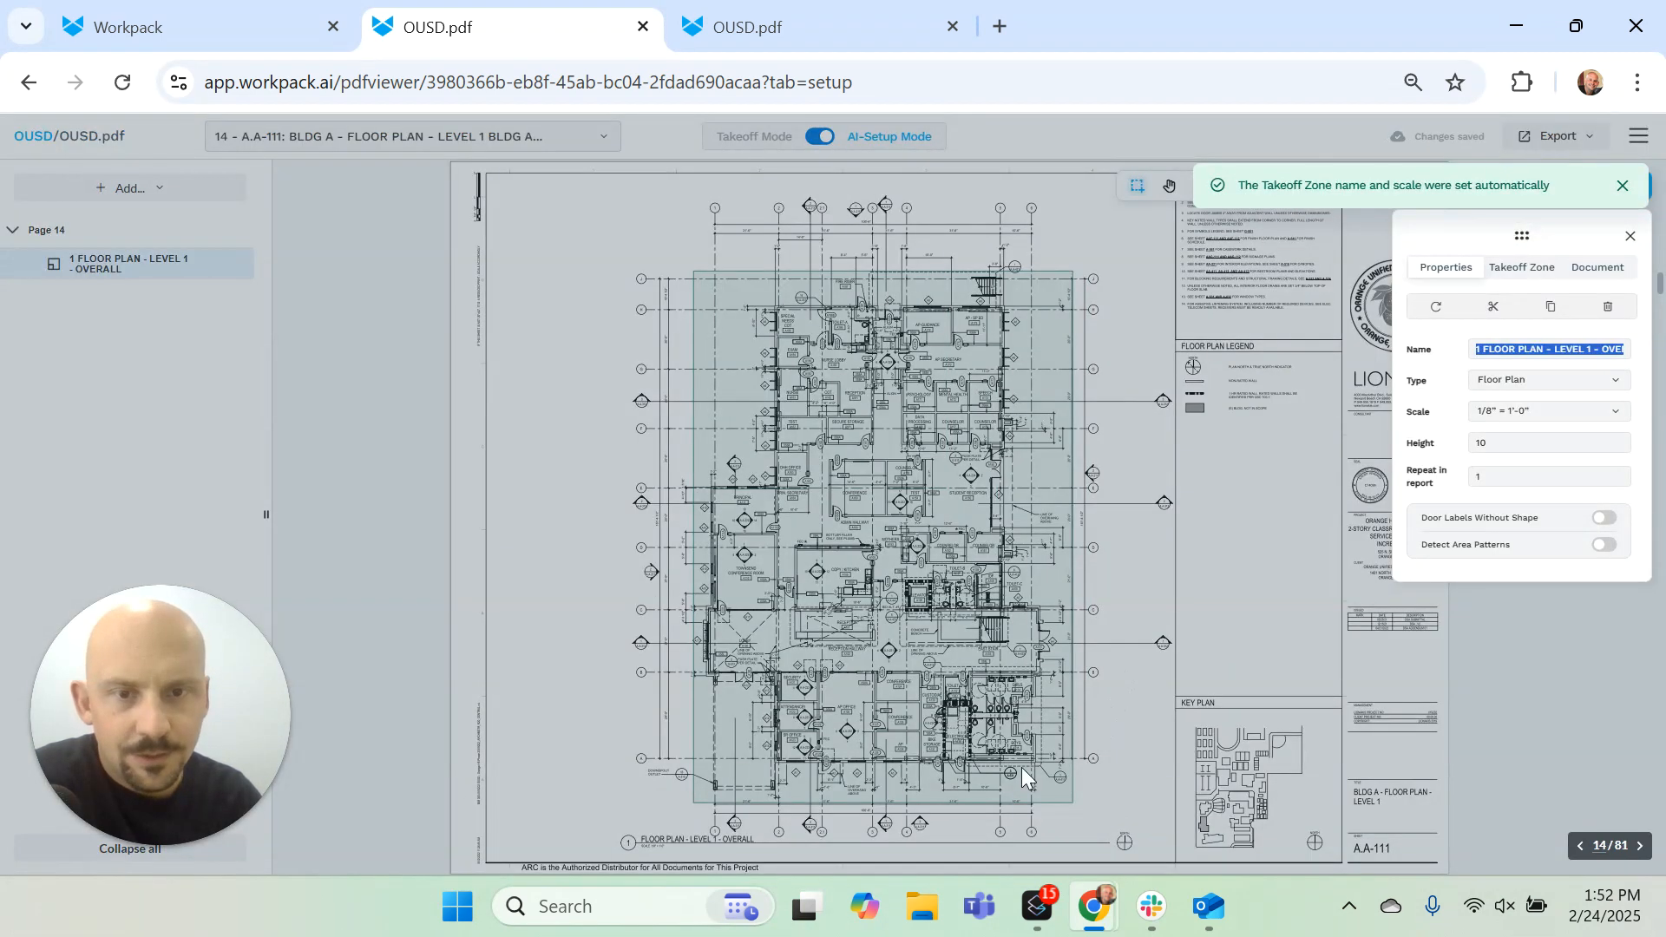
left_click(1282, 677)
Step: Add a manually selected rectangular takeoff zone around the Level 2 overall floor plan on page 15
scroll(1282, 676, "down", 8)
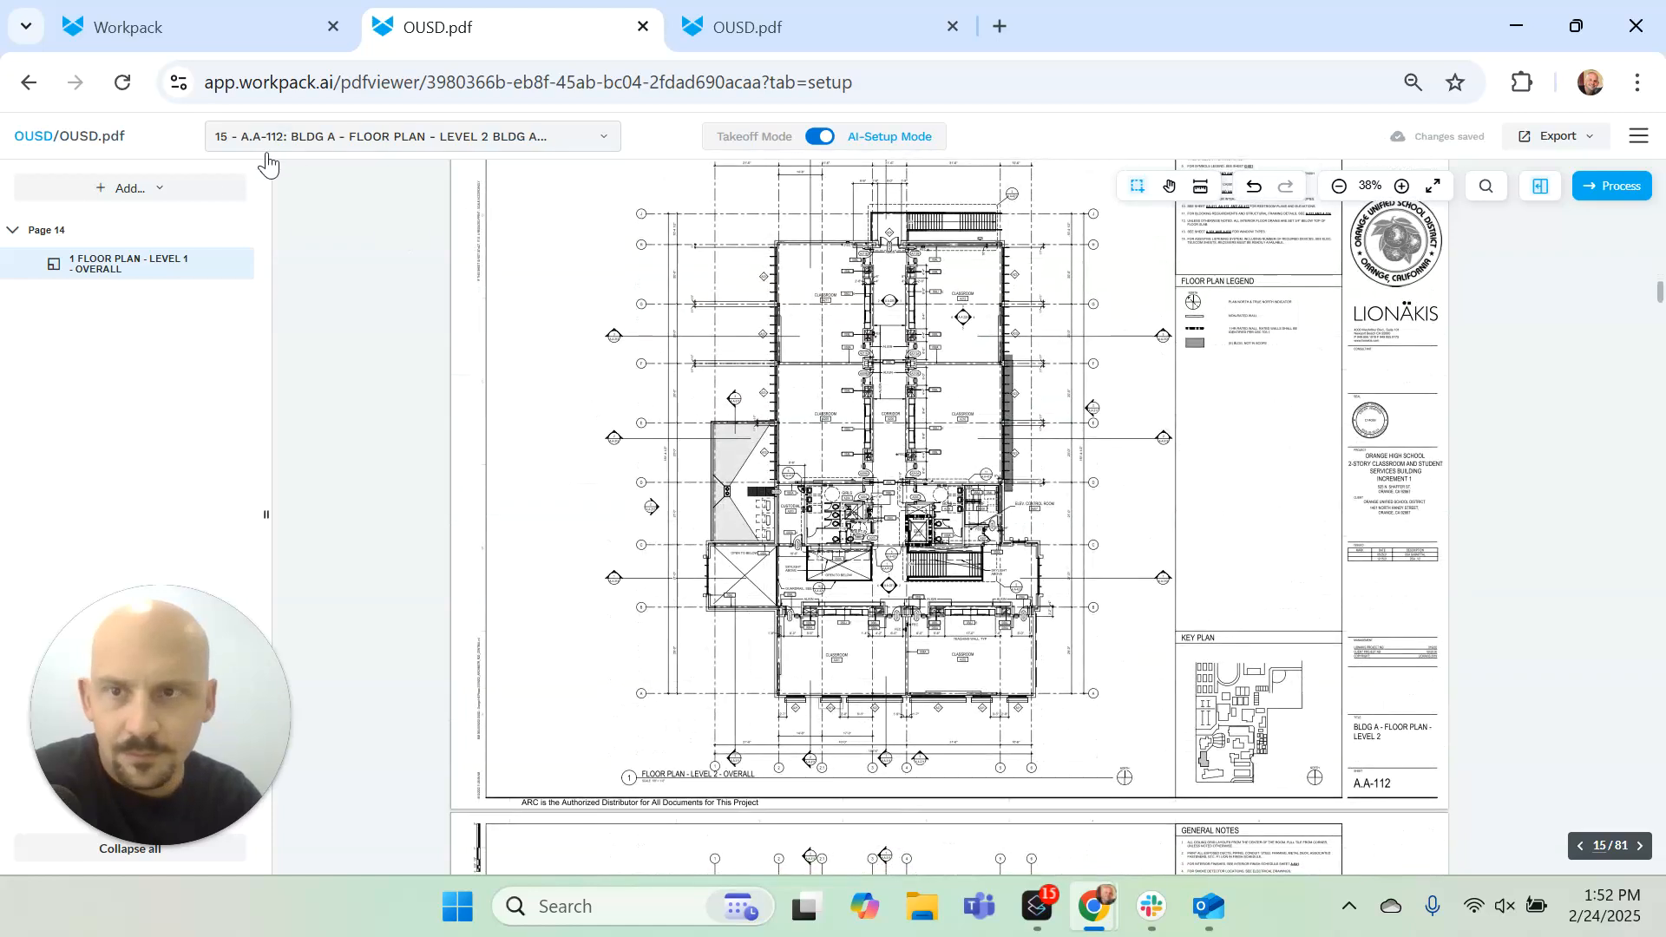
left_click(149, 187)
mouse_move(174, 227)
left_click(343, 262)
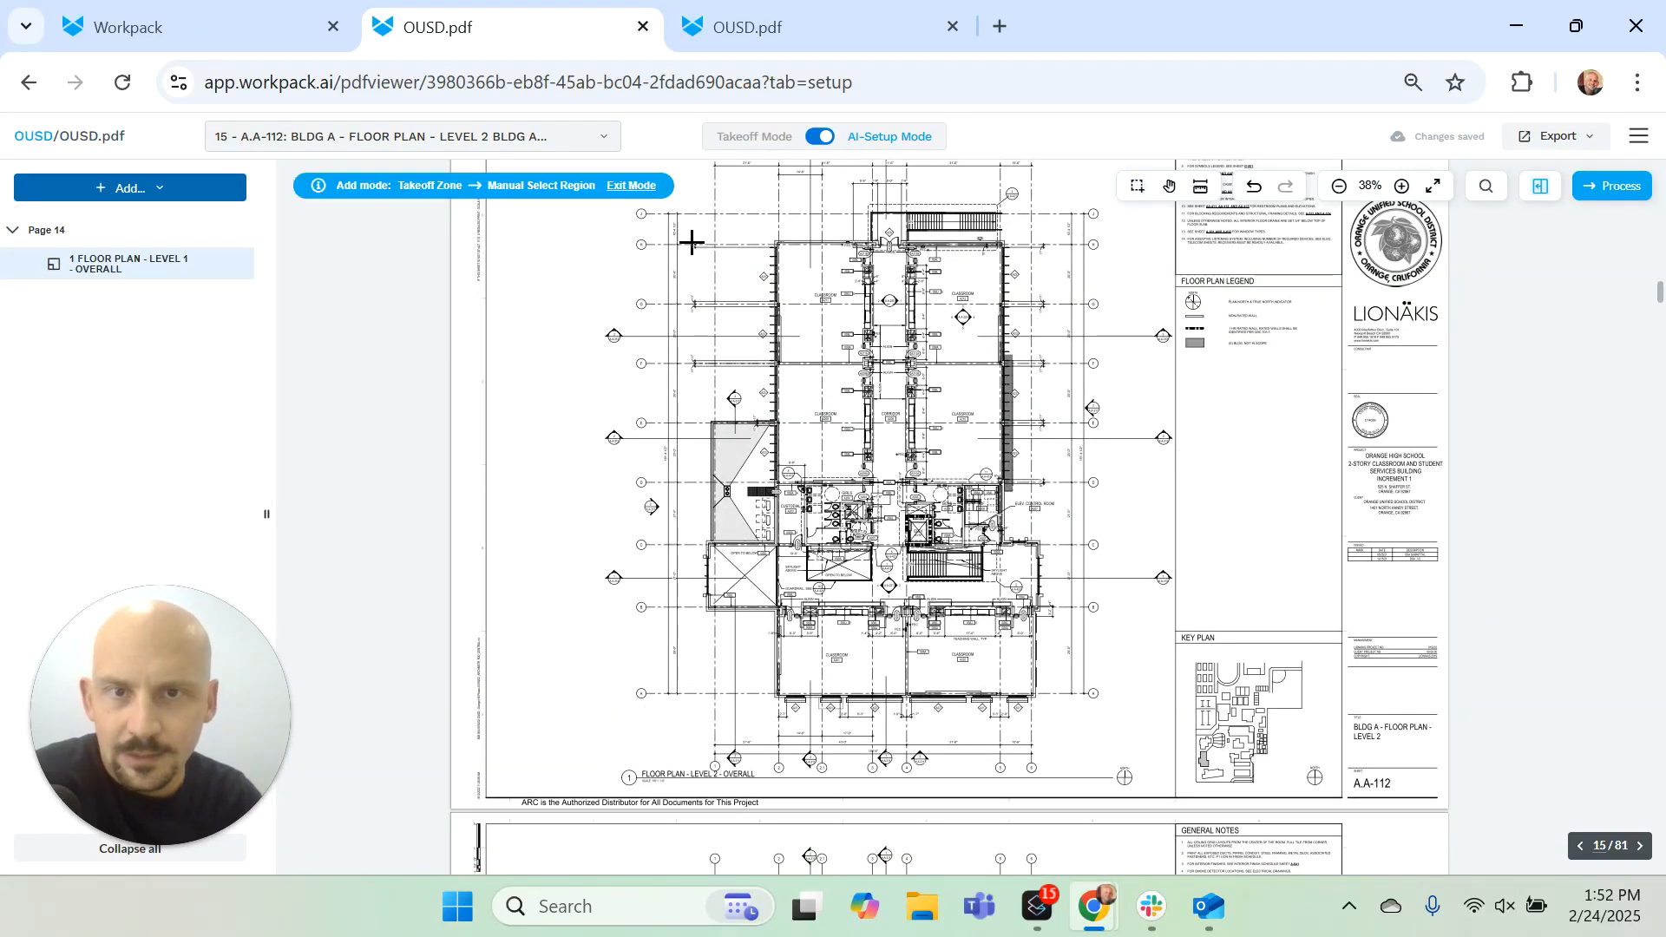
left_click_drag(691, 202, 1085, 725)
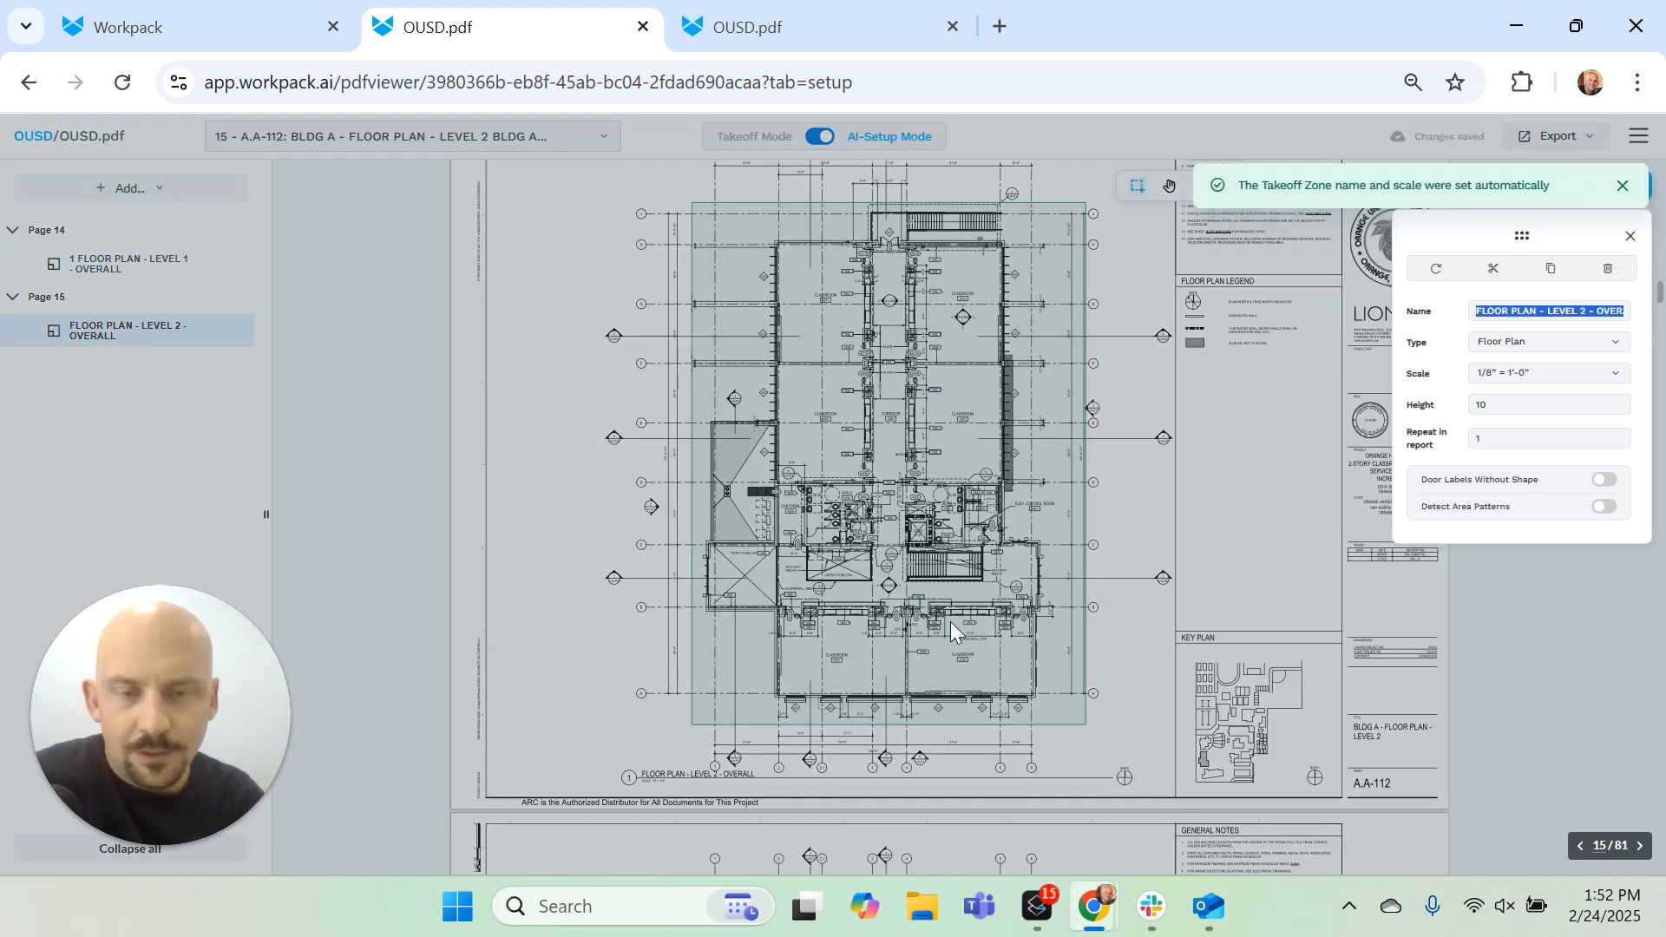
Step: Add a wall label template from the 058A tag beside the wall between the two classrooms A201 and A202
scroll(912, 674, "up", 3)
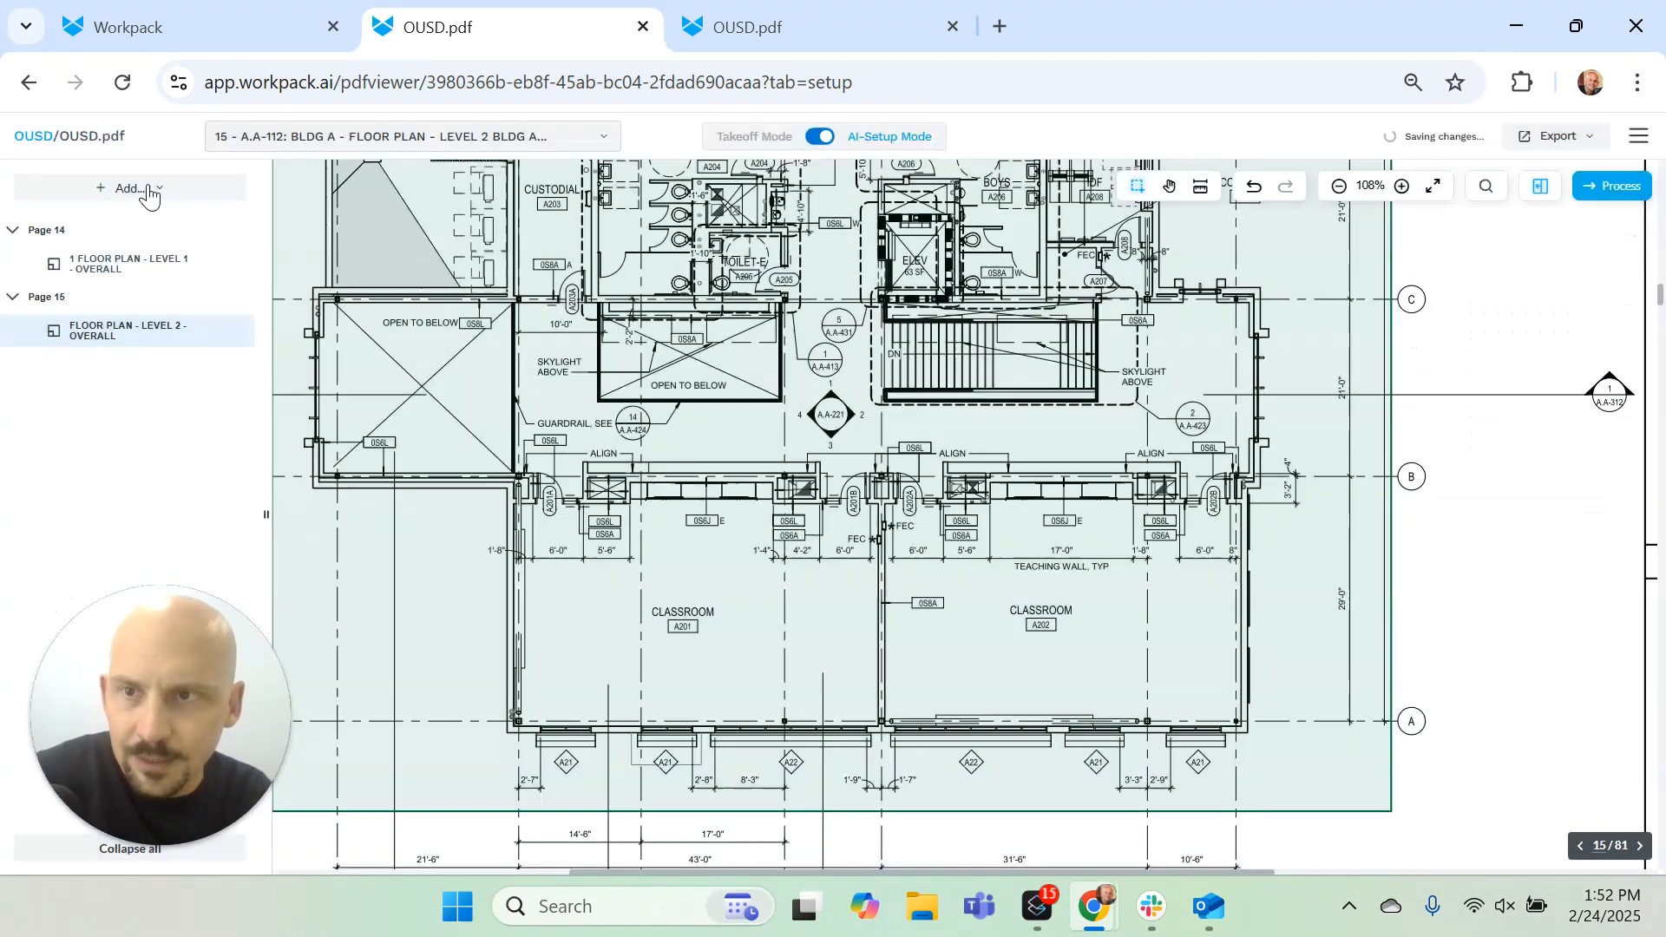
left_click(157, 191)
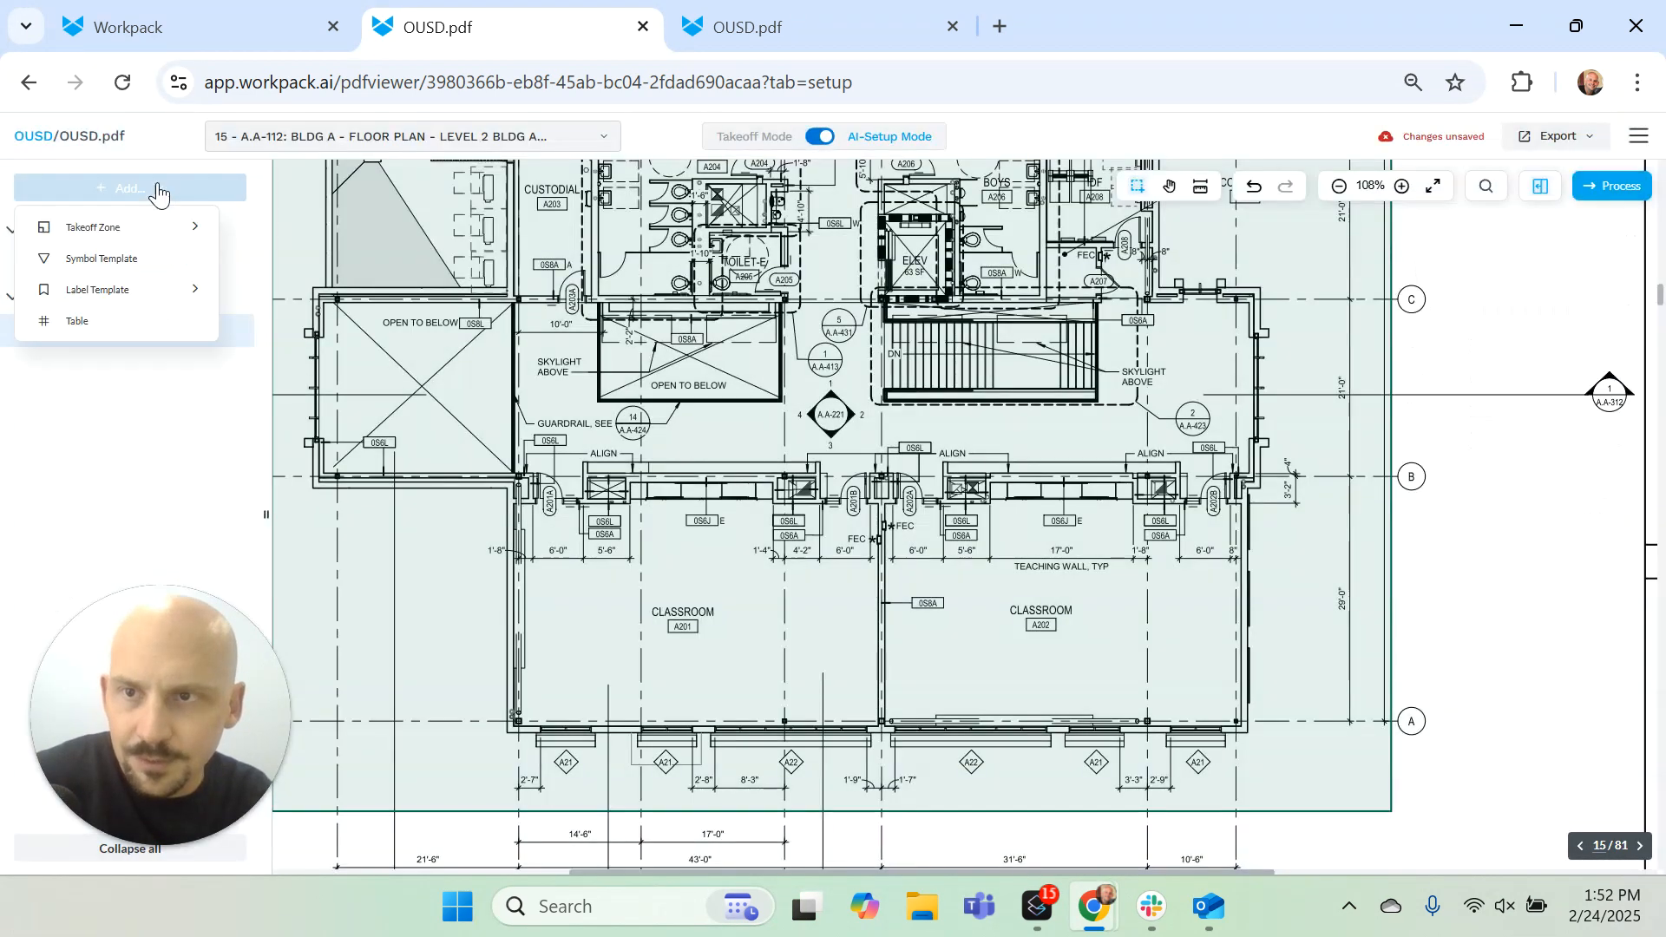
mouse_move(208, 290)
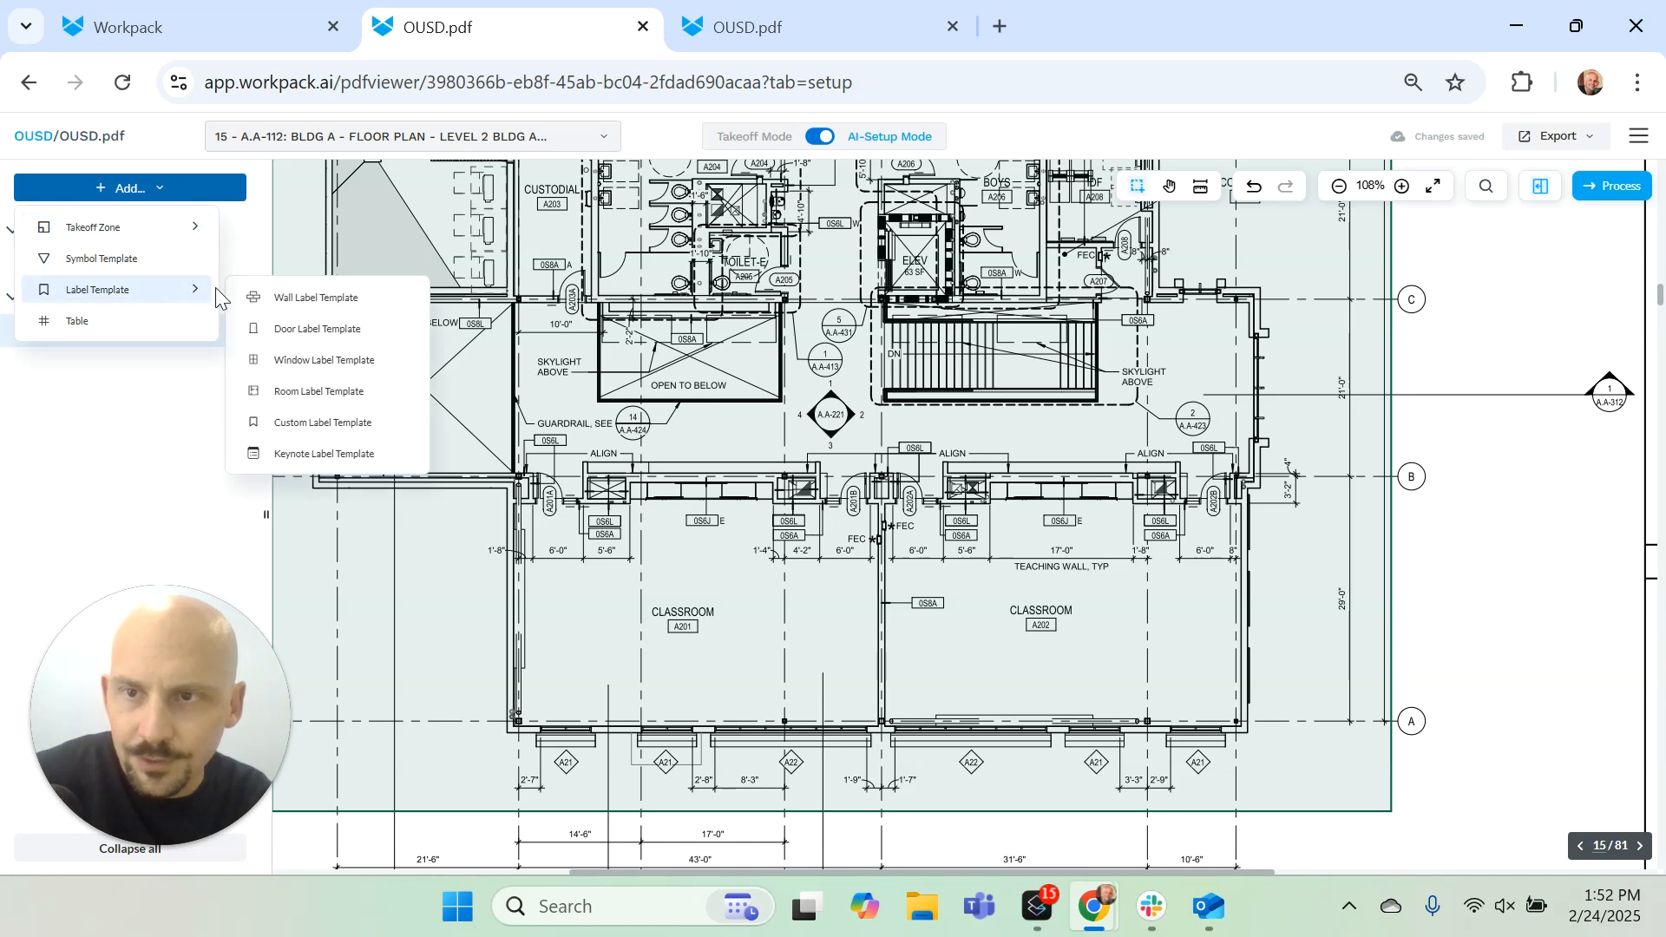
left_click(319, 298)
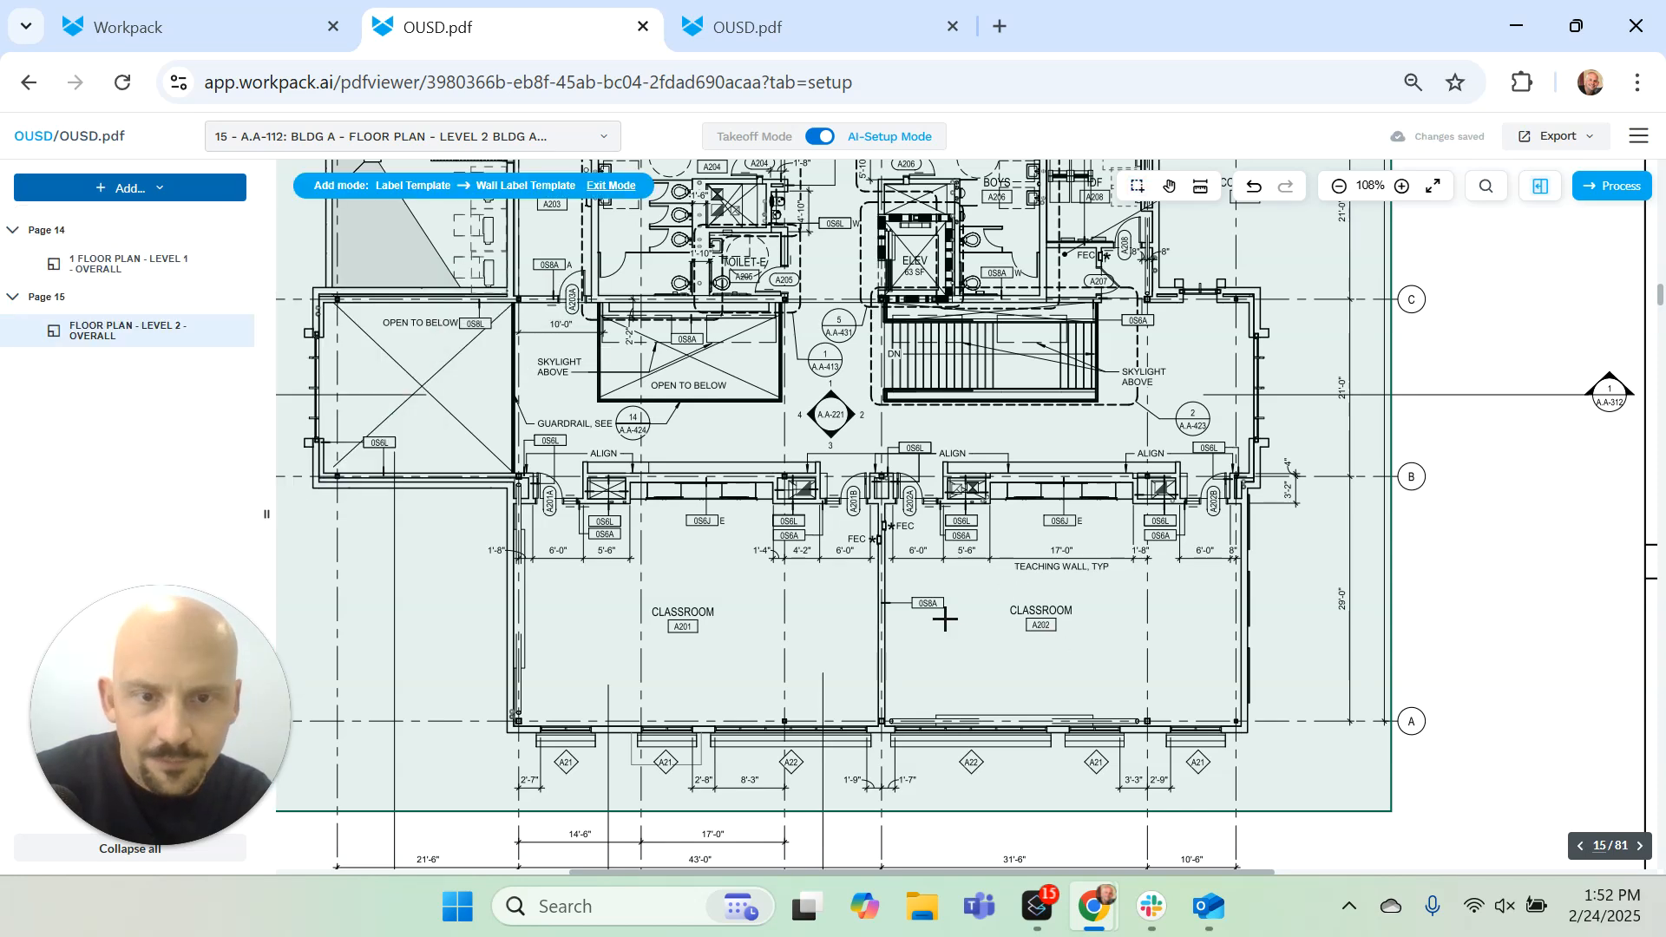
left_click(926, 602)
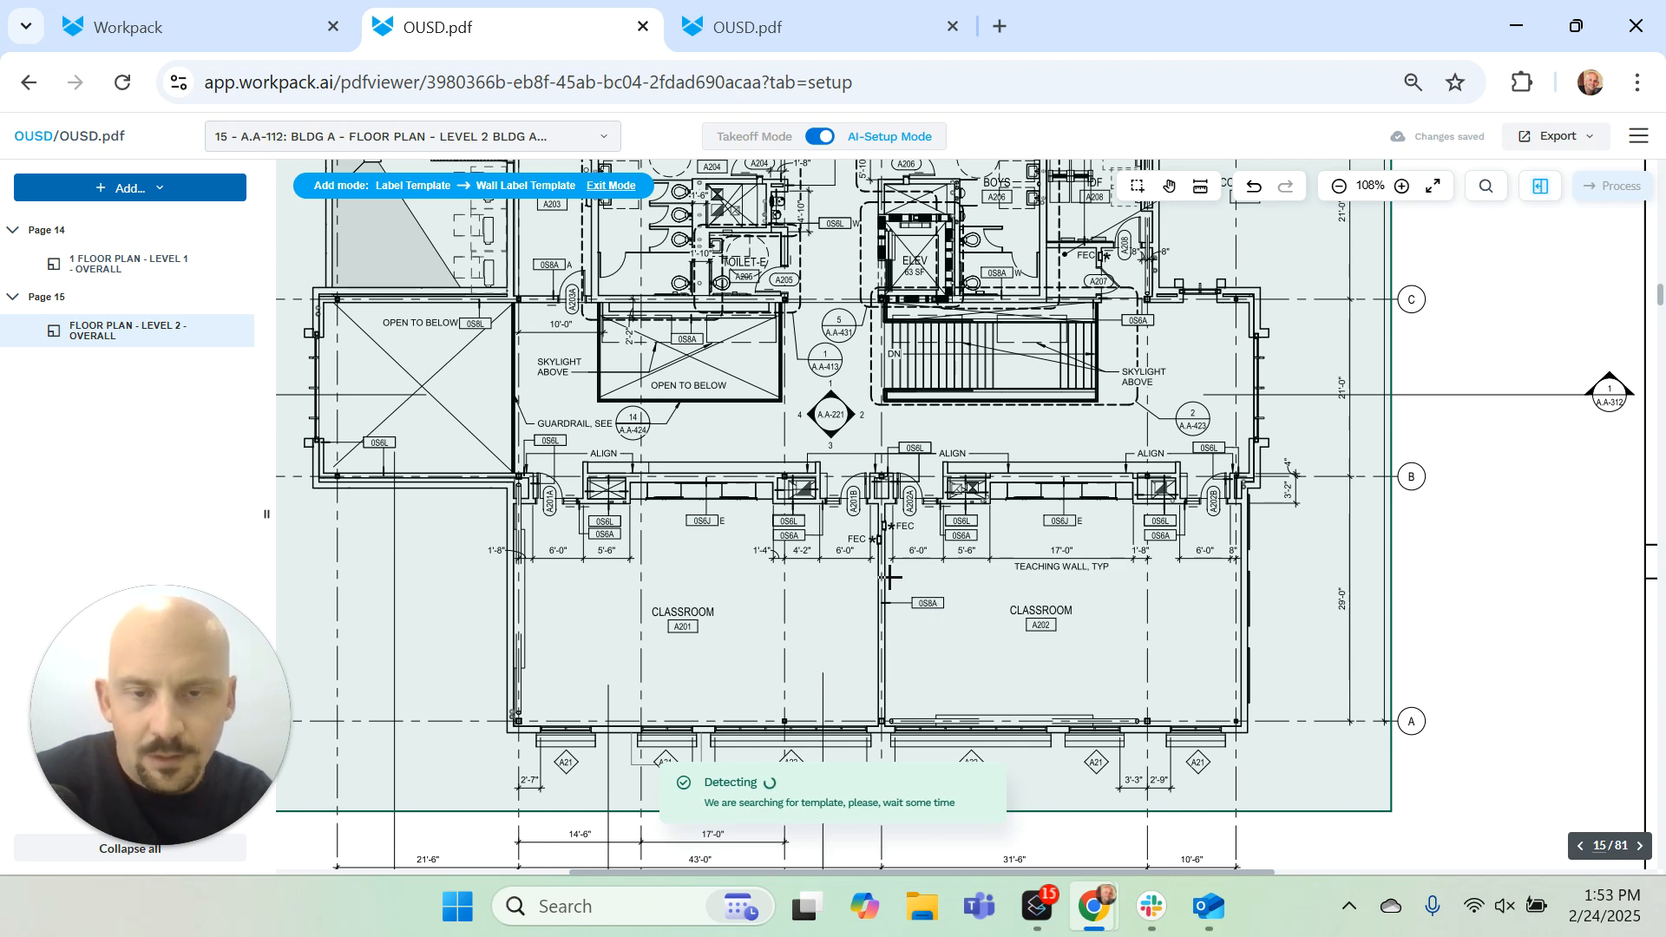
Step: Add a door label template from the oval A206 door tag at the boys' restroom
left_click(176, 196)
mouse_move(186, 290)
left_click(308, 327)
scroll(954, 512, "up", 1)
scroll(915, 423, "up", 2)
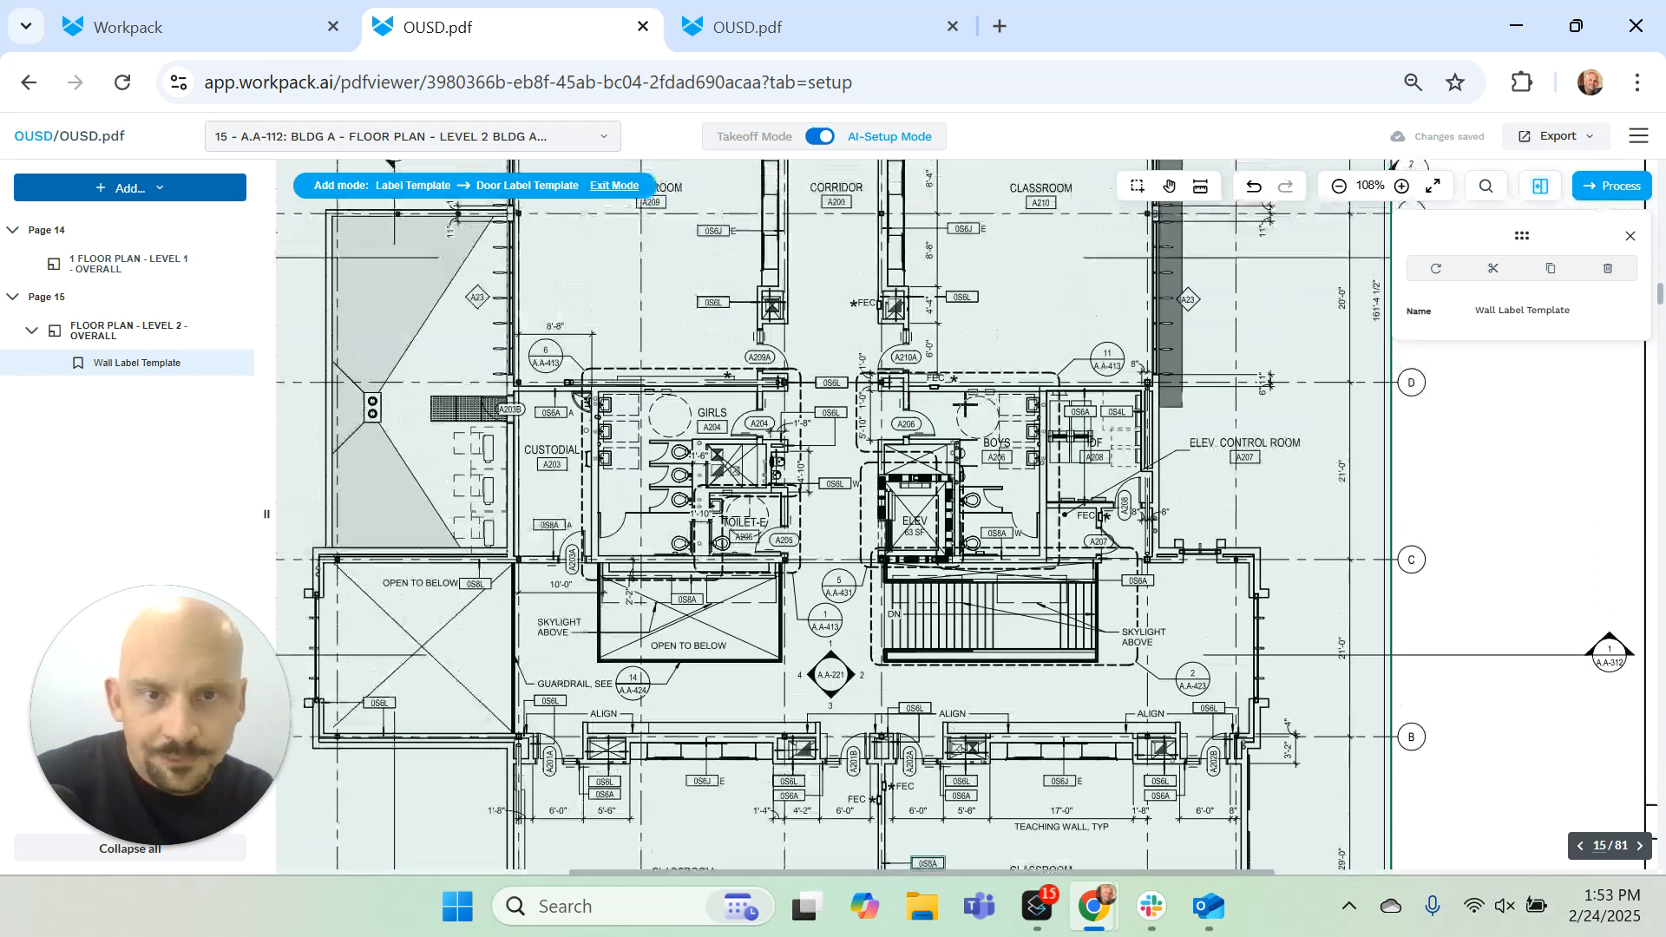
left_click(906, 423)
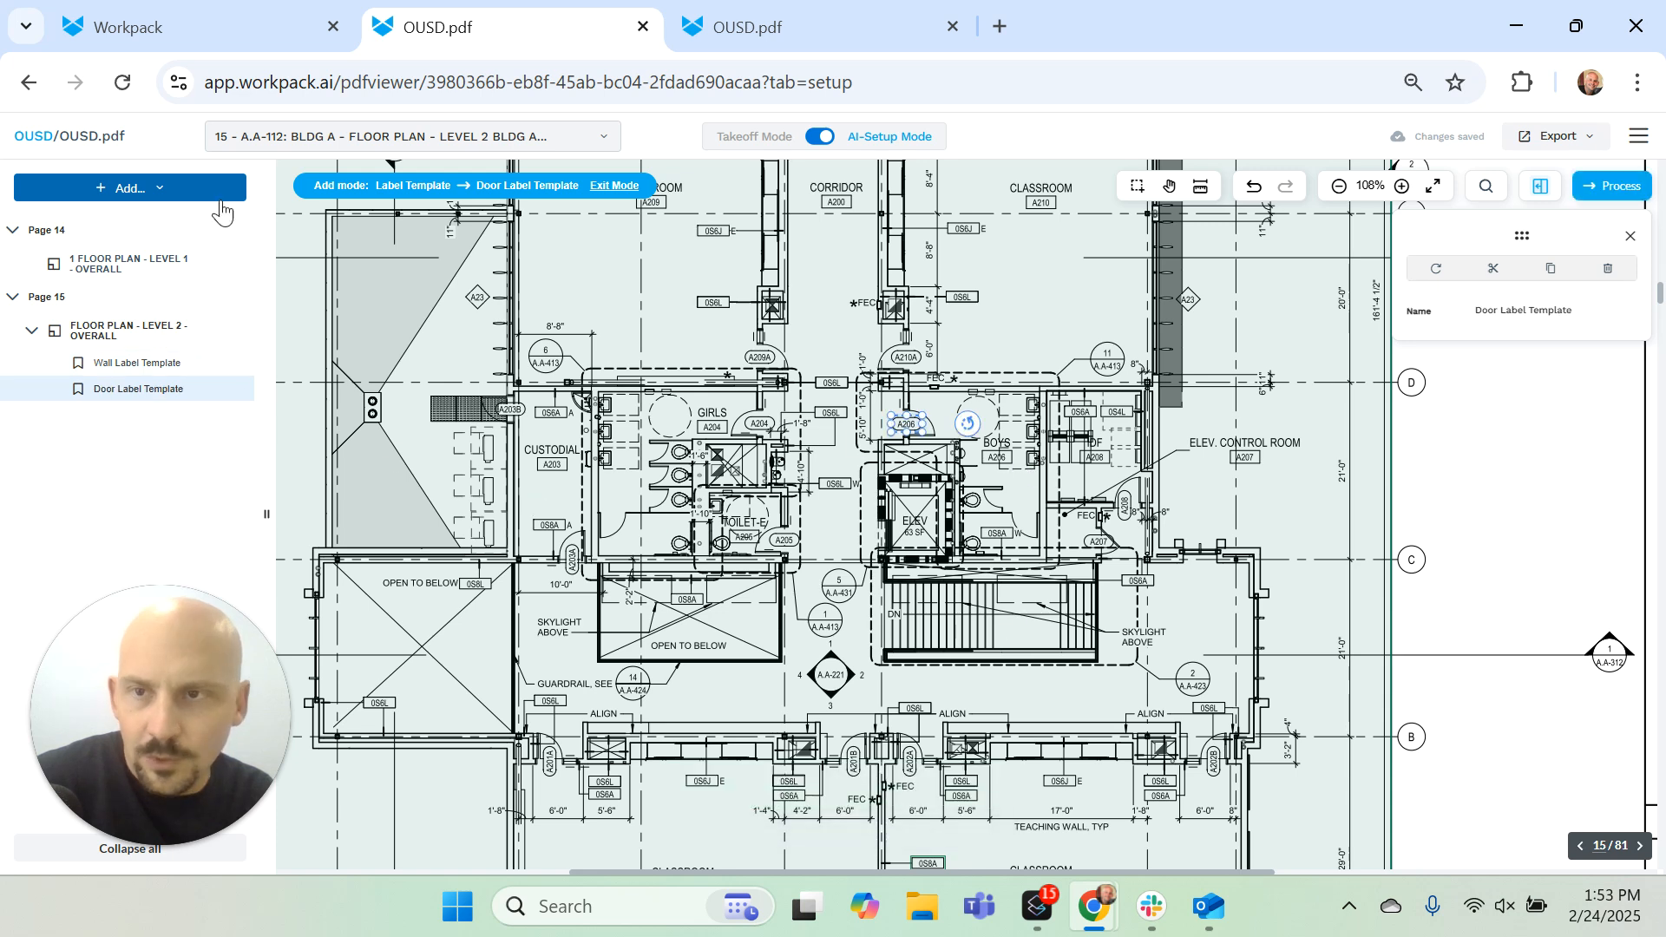
Step: Add a window label template from the diamond A22 tag below classroom A202
left_click(171, 190)
mouse_move(194, 290)
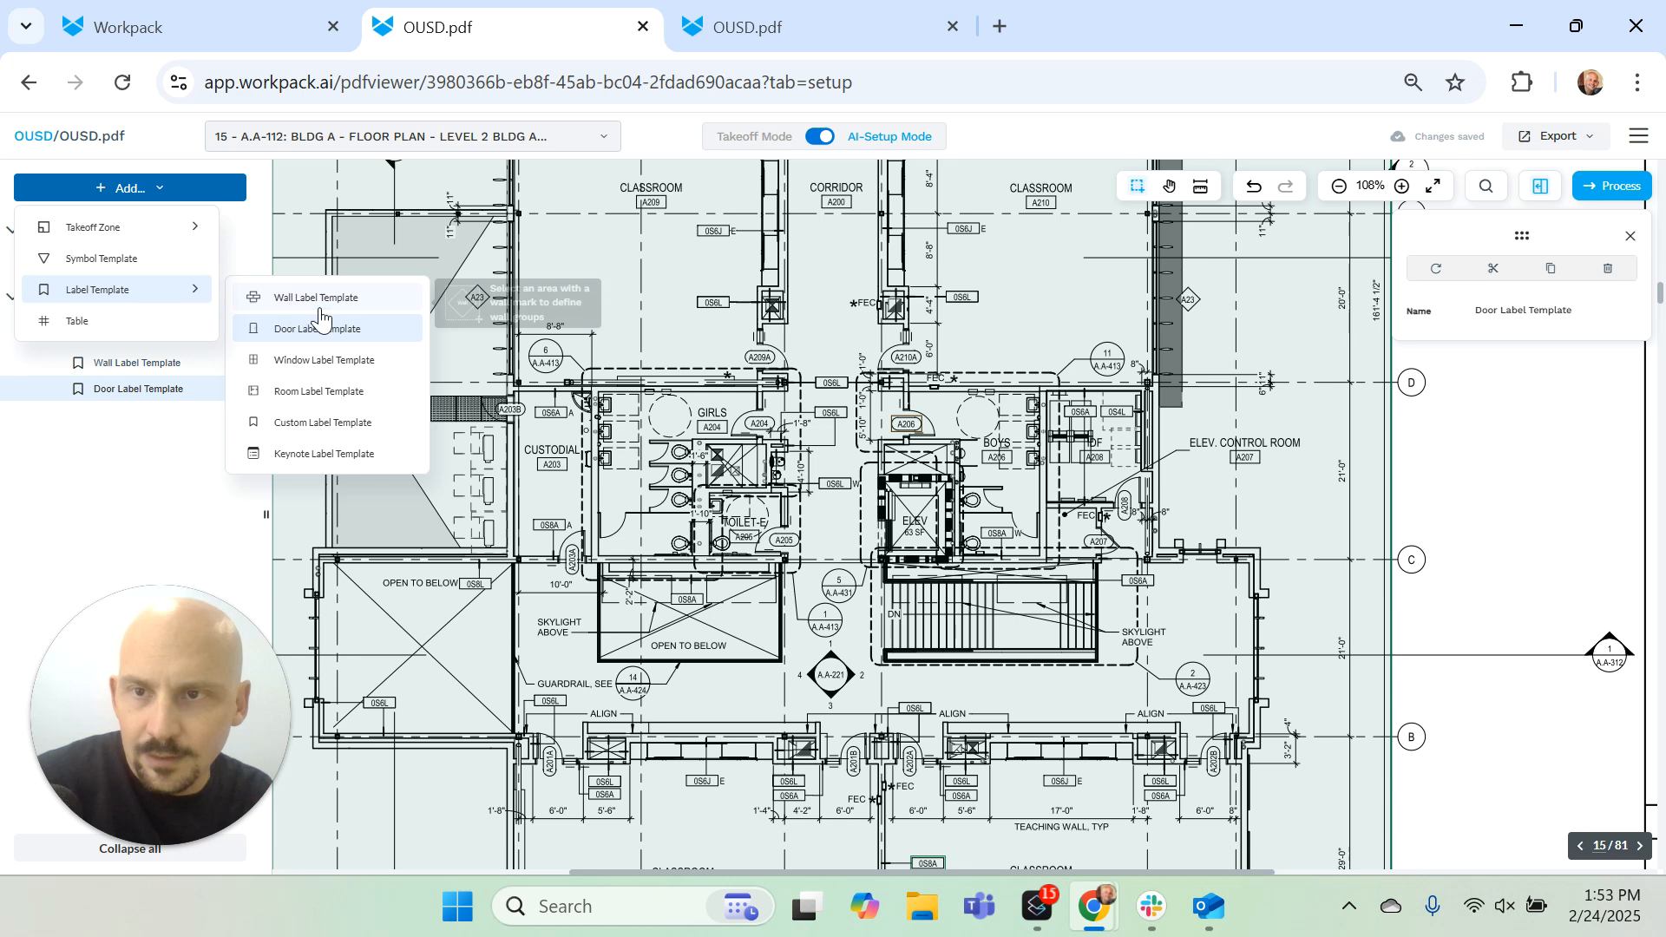
left_click(328, 361)
scroll(986, 565, "down", 5)
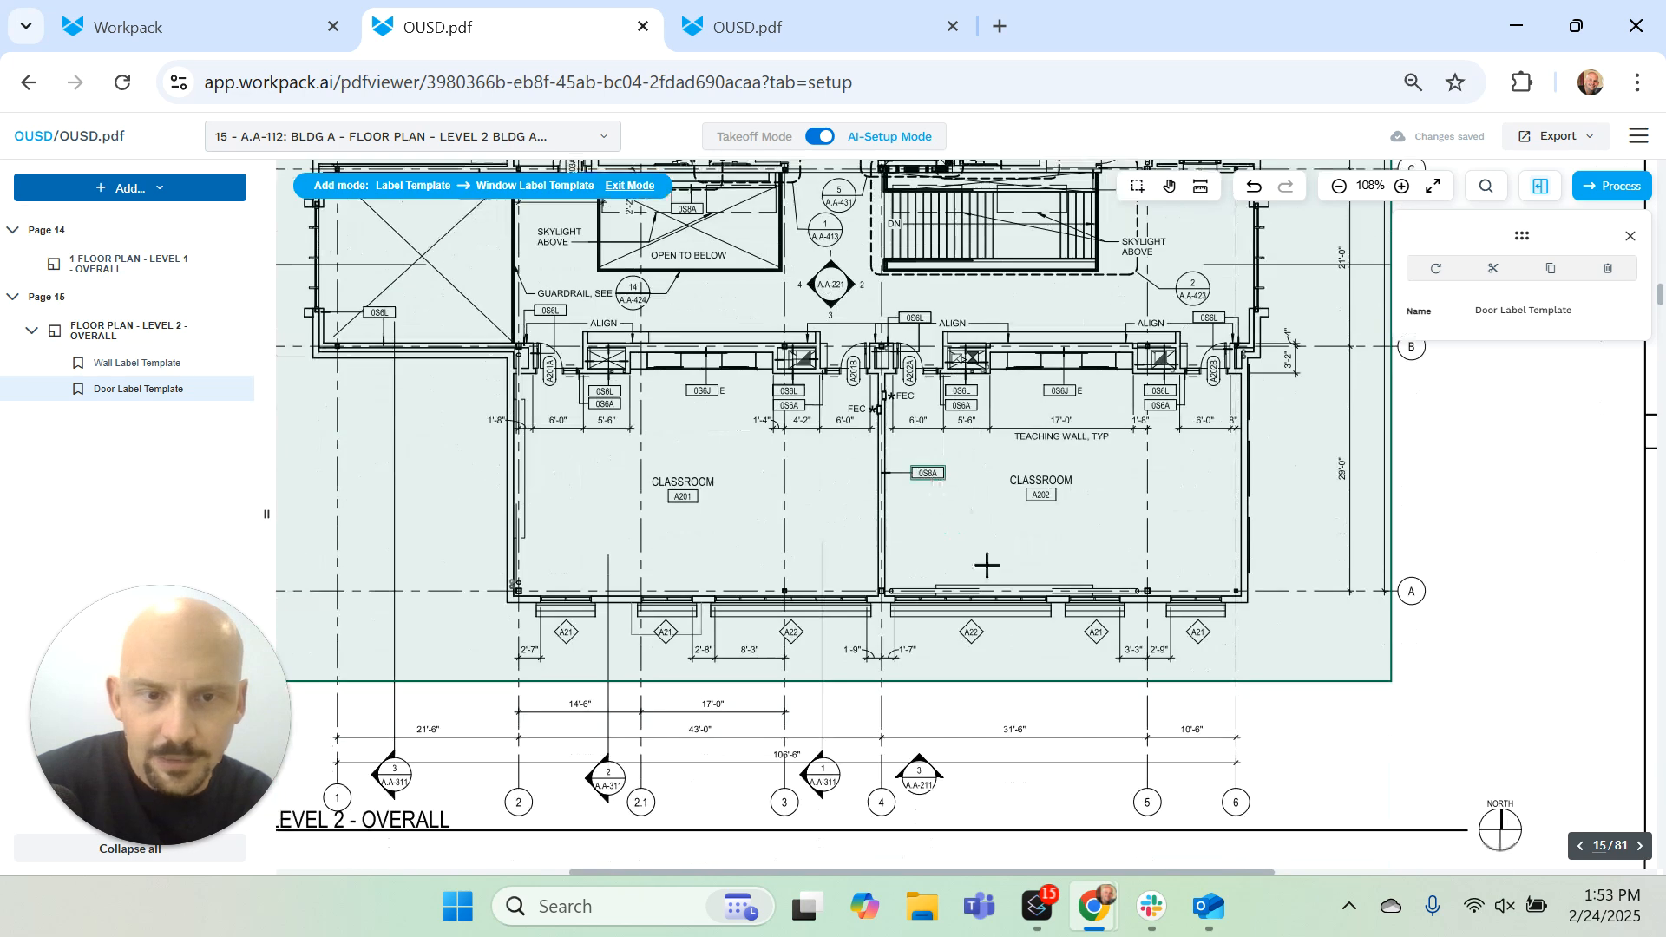
left_click(970, 631)
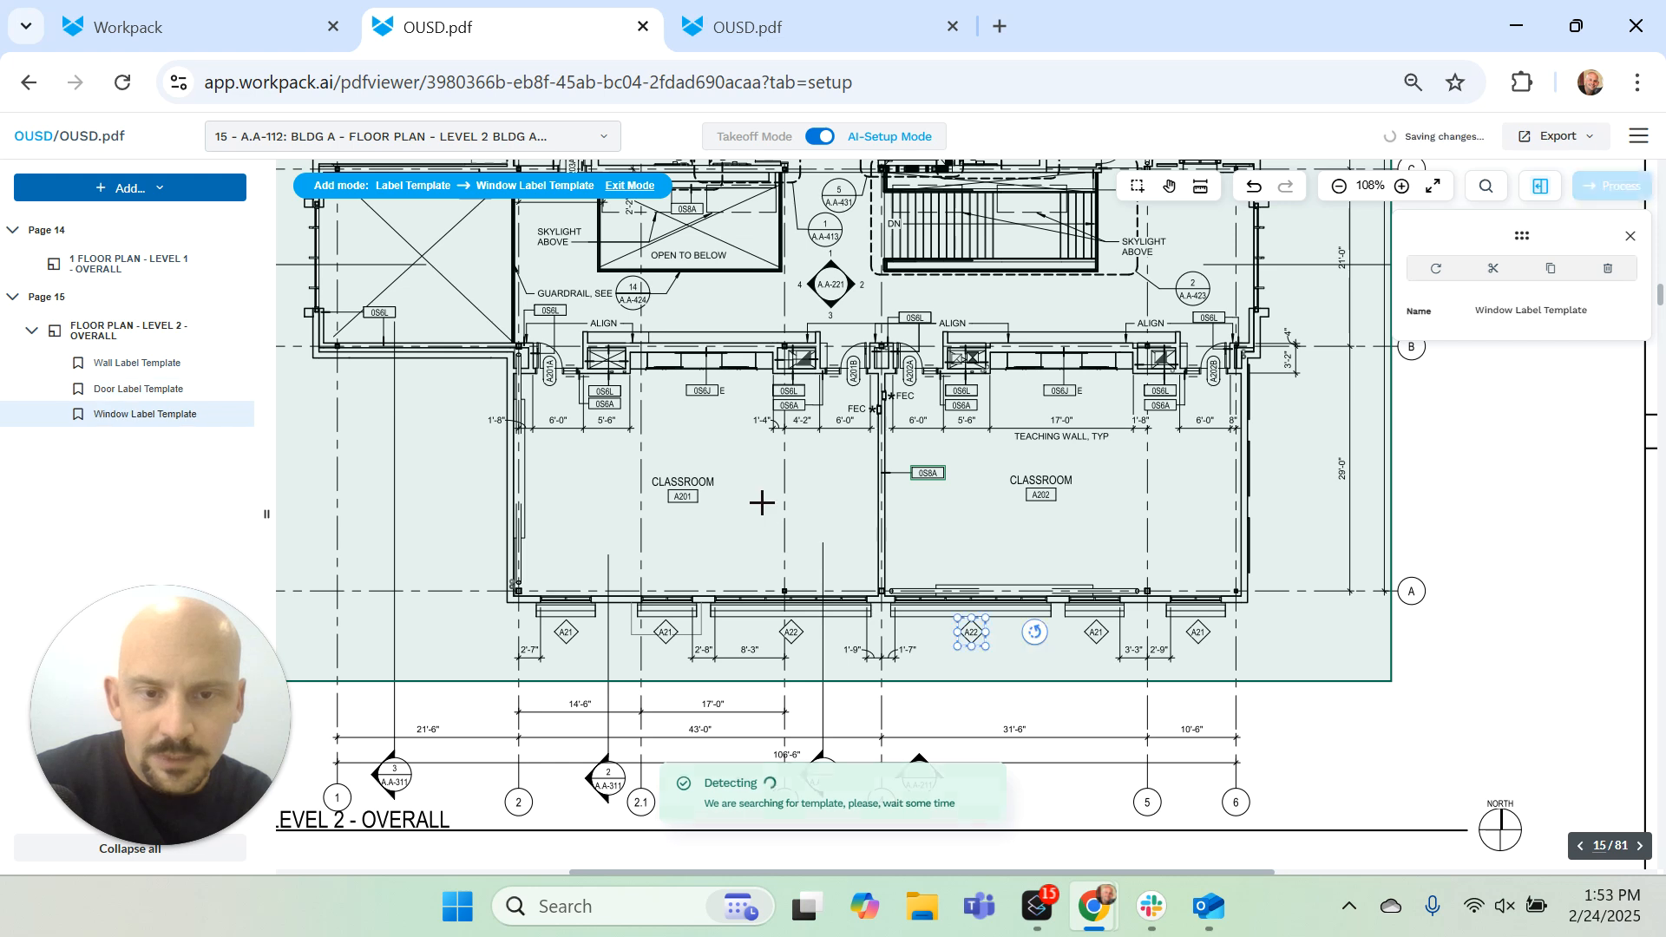
Step: Add a room label template from the boxed A202 room number under the Classroom name
left_click(148, 193)
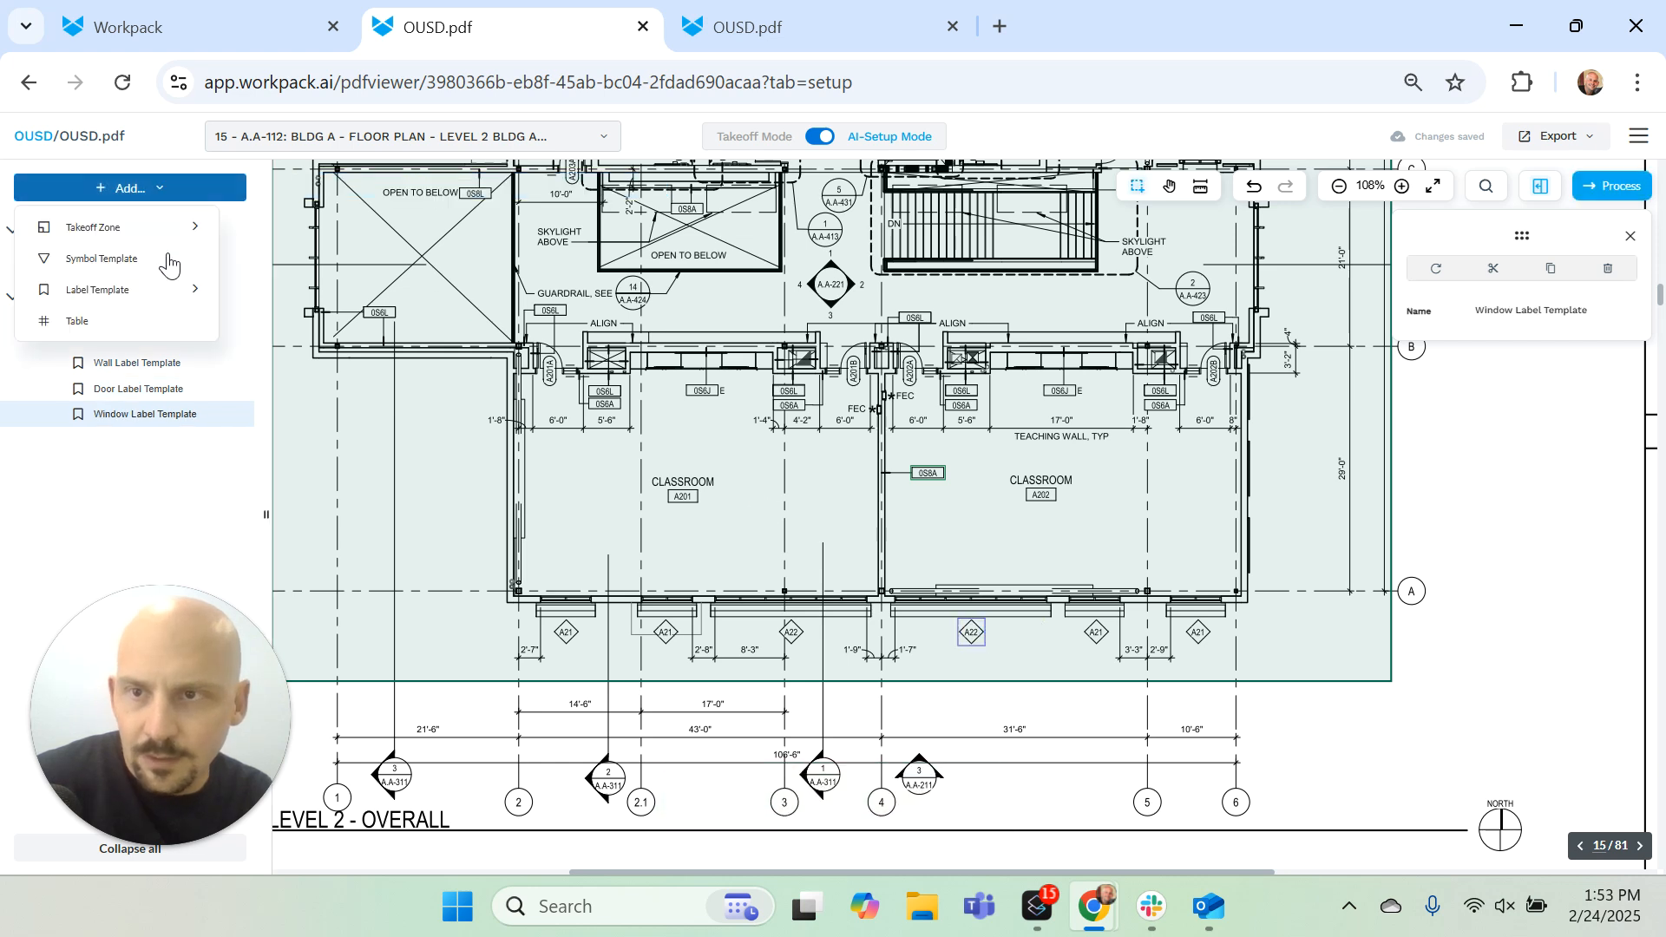
mouse_move(169, 290)
left_click(323, 392)
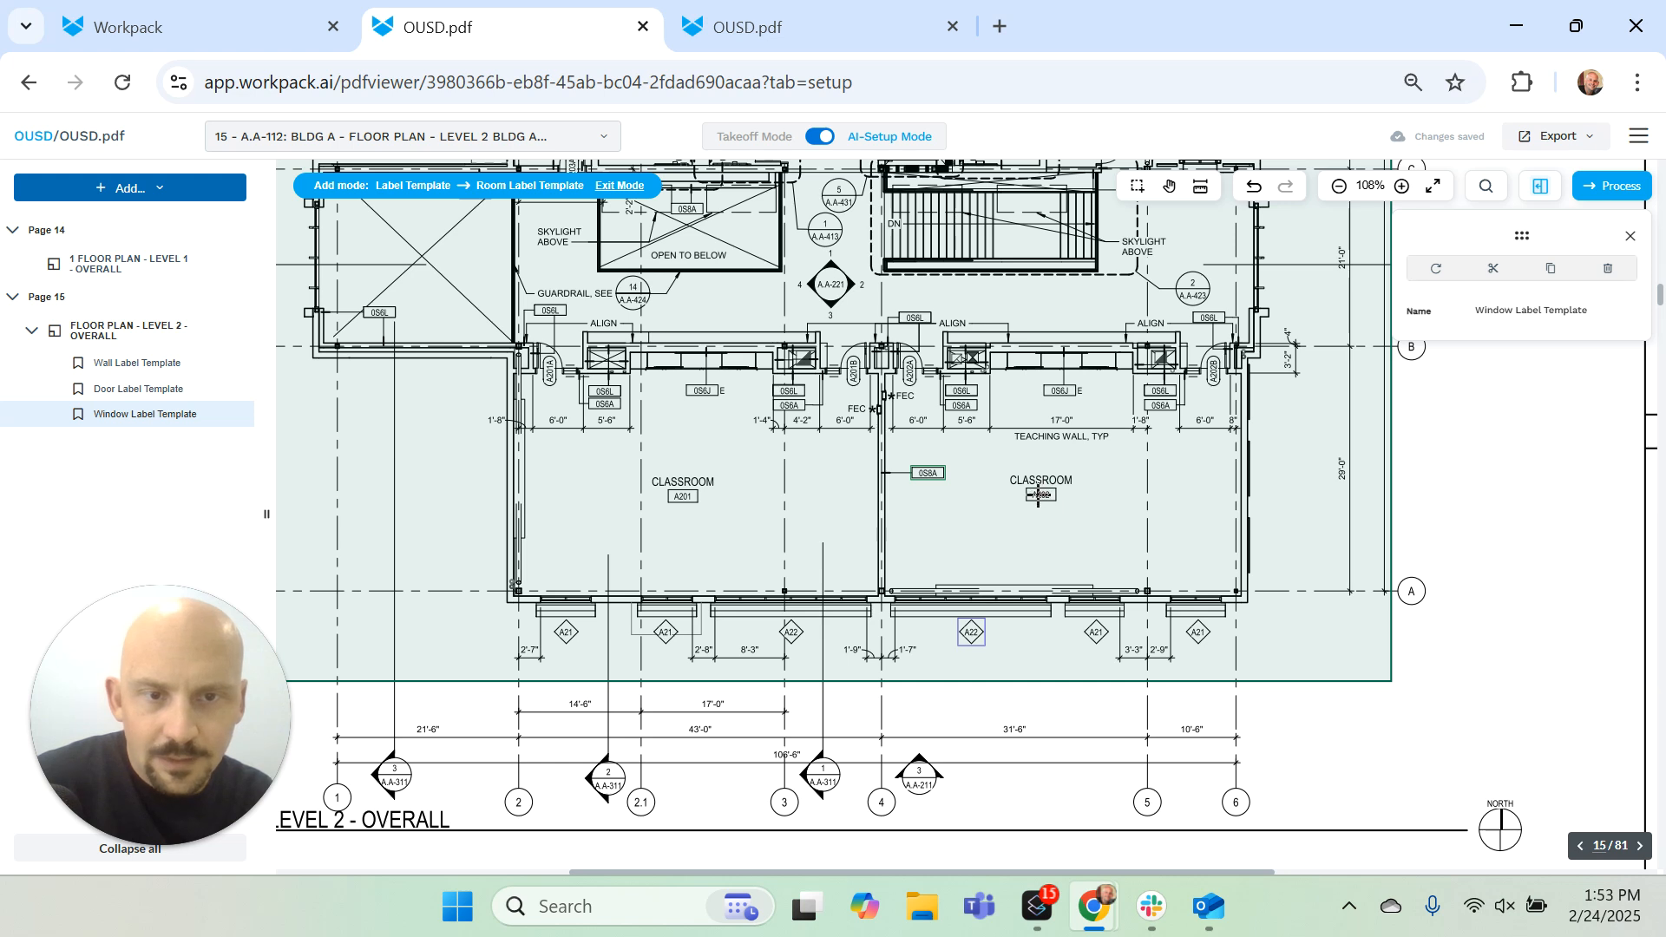
left_click(1037, 495)
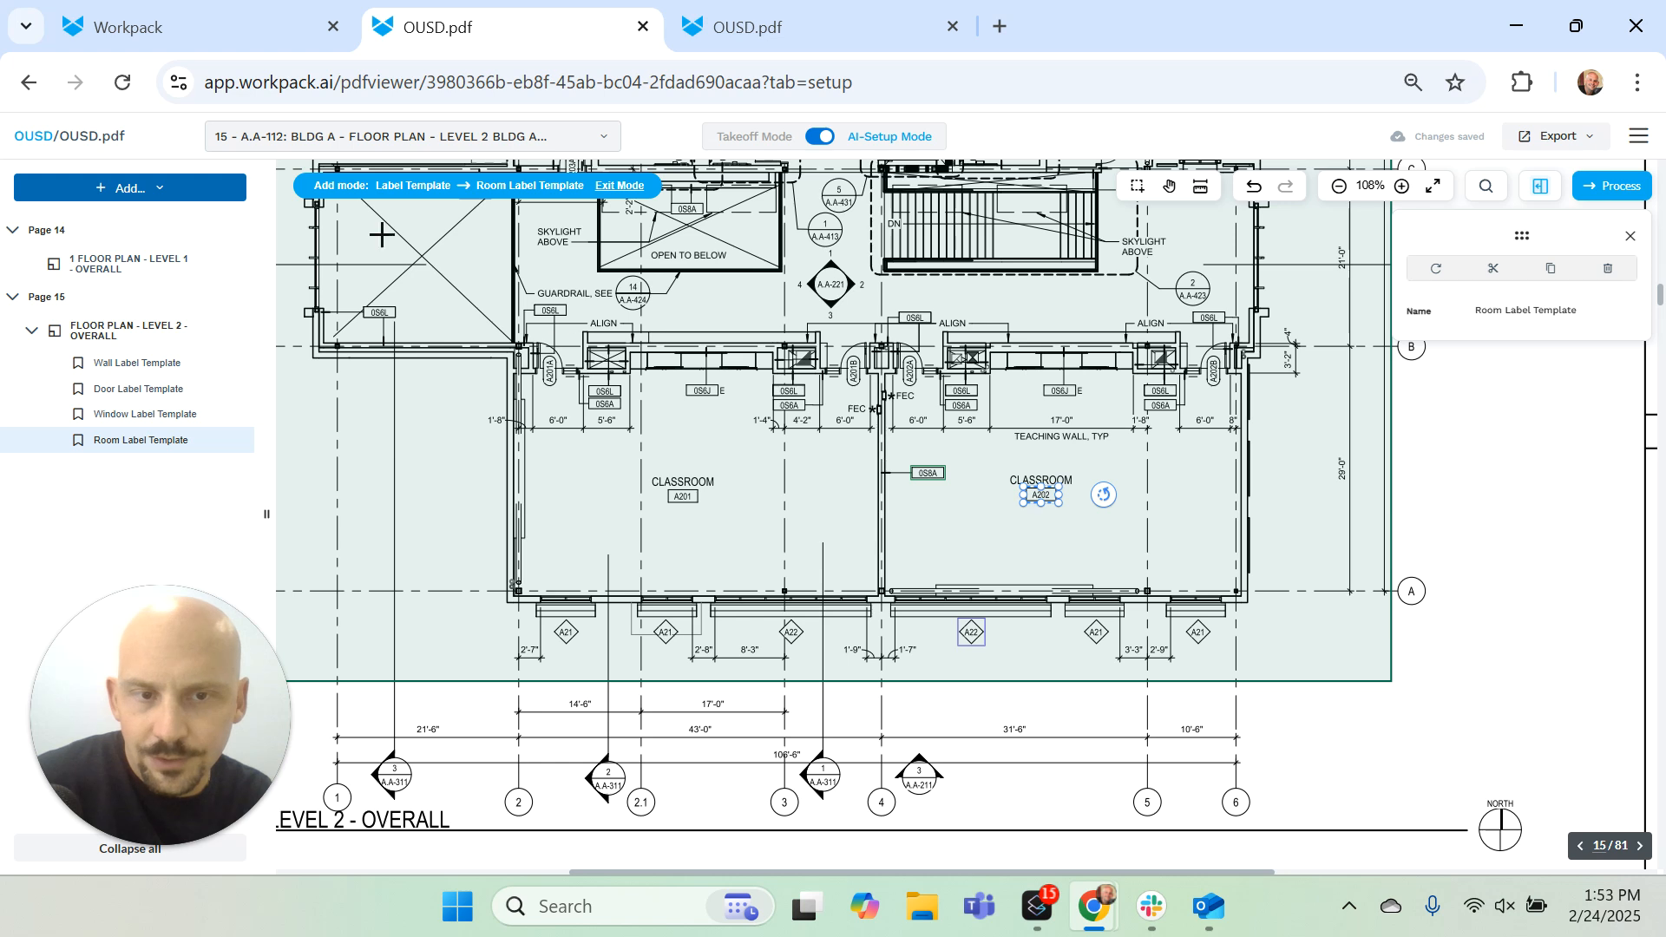
Step: Go to page 78, sheet A-621, and bring its door schedule into view
left_click(592, 150)
scroll(408, 415, "down", 20)
scroll(442, 397, "down", 3)
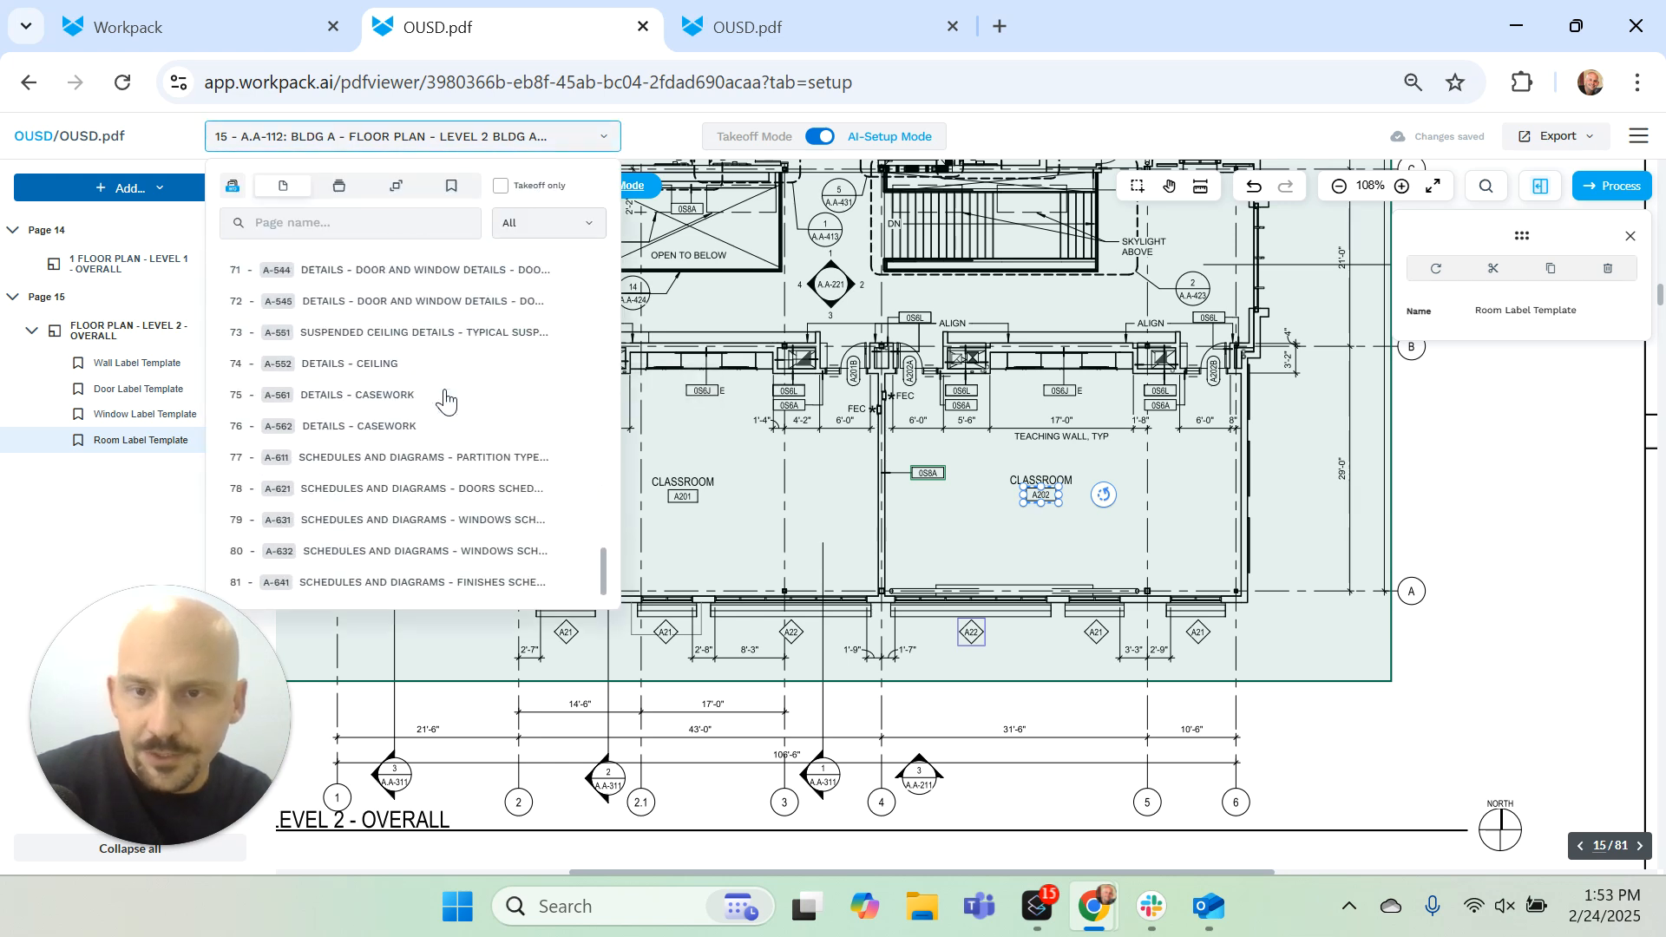
left_click(450, 486)
scroll(763, 529, "down", 5)
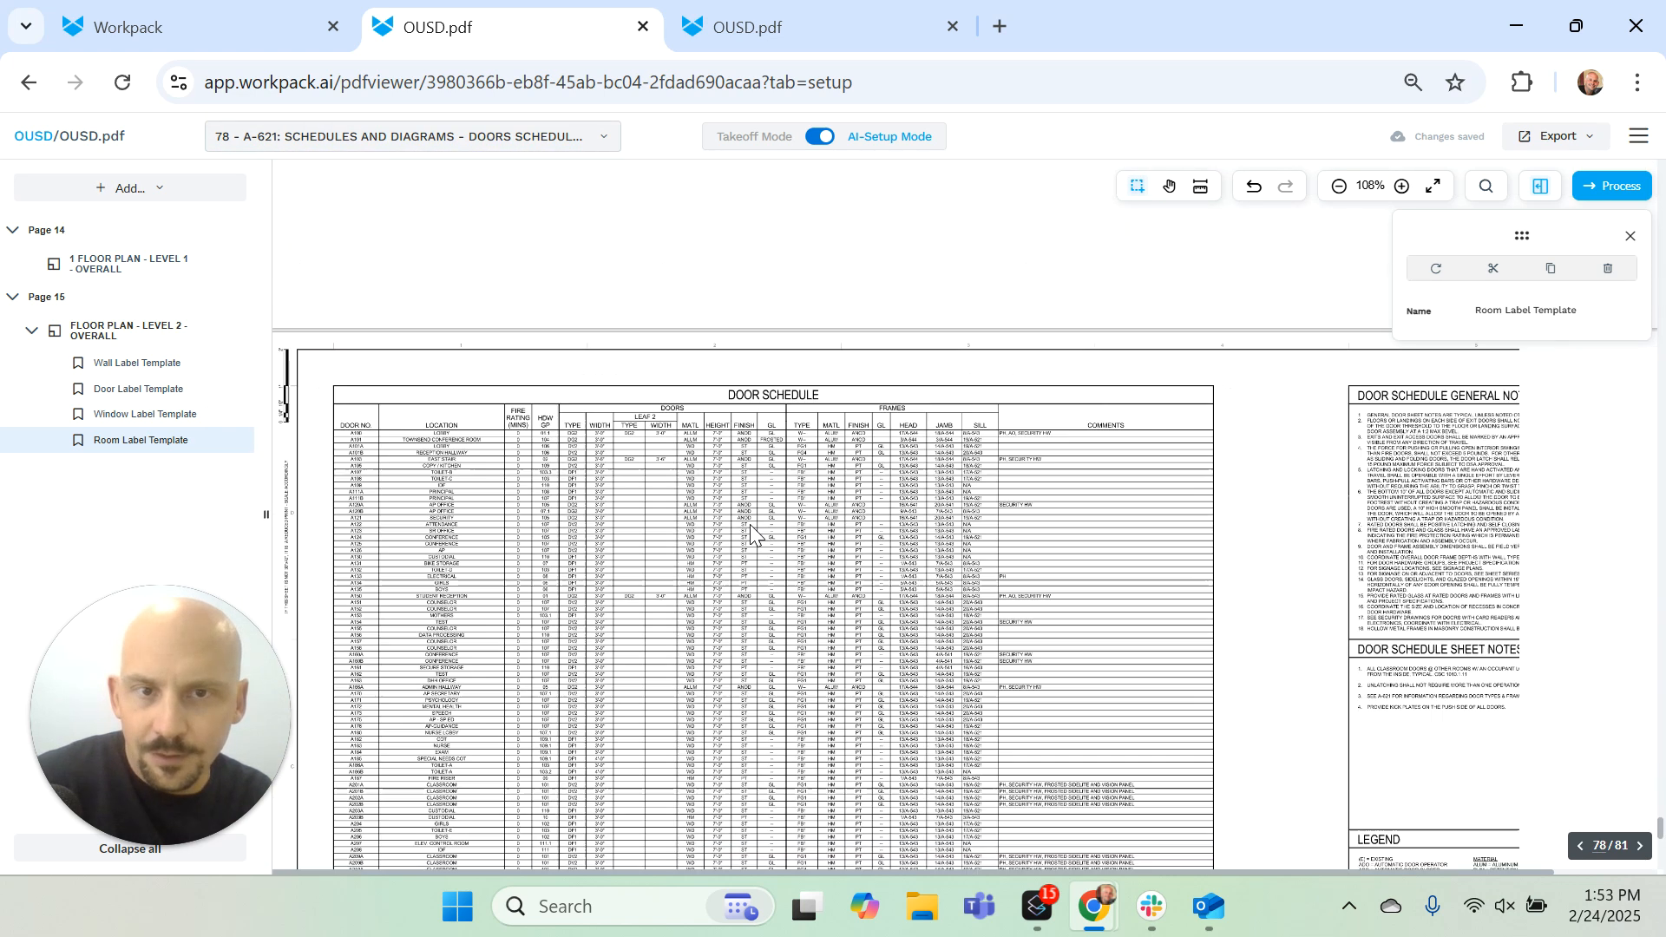
Step: Add the whole door schedule as a table named Door Schedule with table type Door Schedule, and save it
left_click(169, 189)
left_click(165, 322)
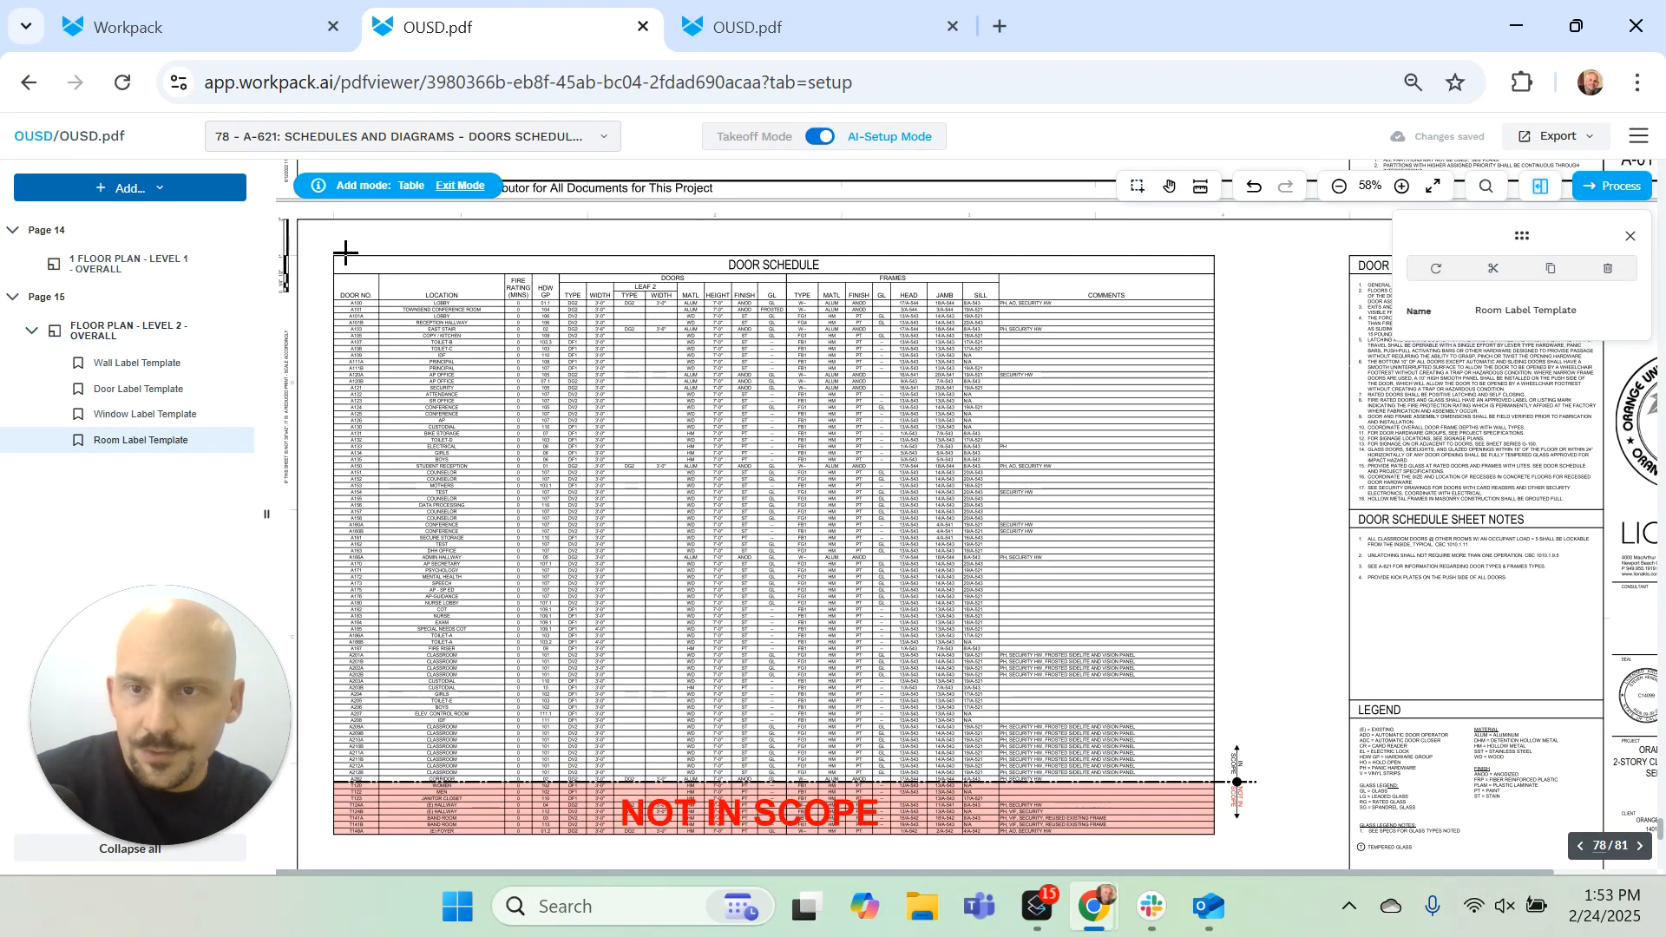
left_click_drag(329, 254, 1222, 711)
scroll(1193, 617, "down", 2)
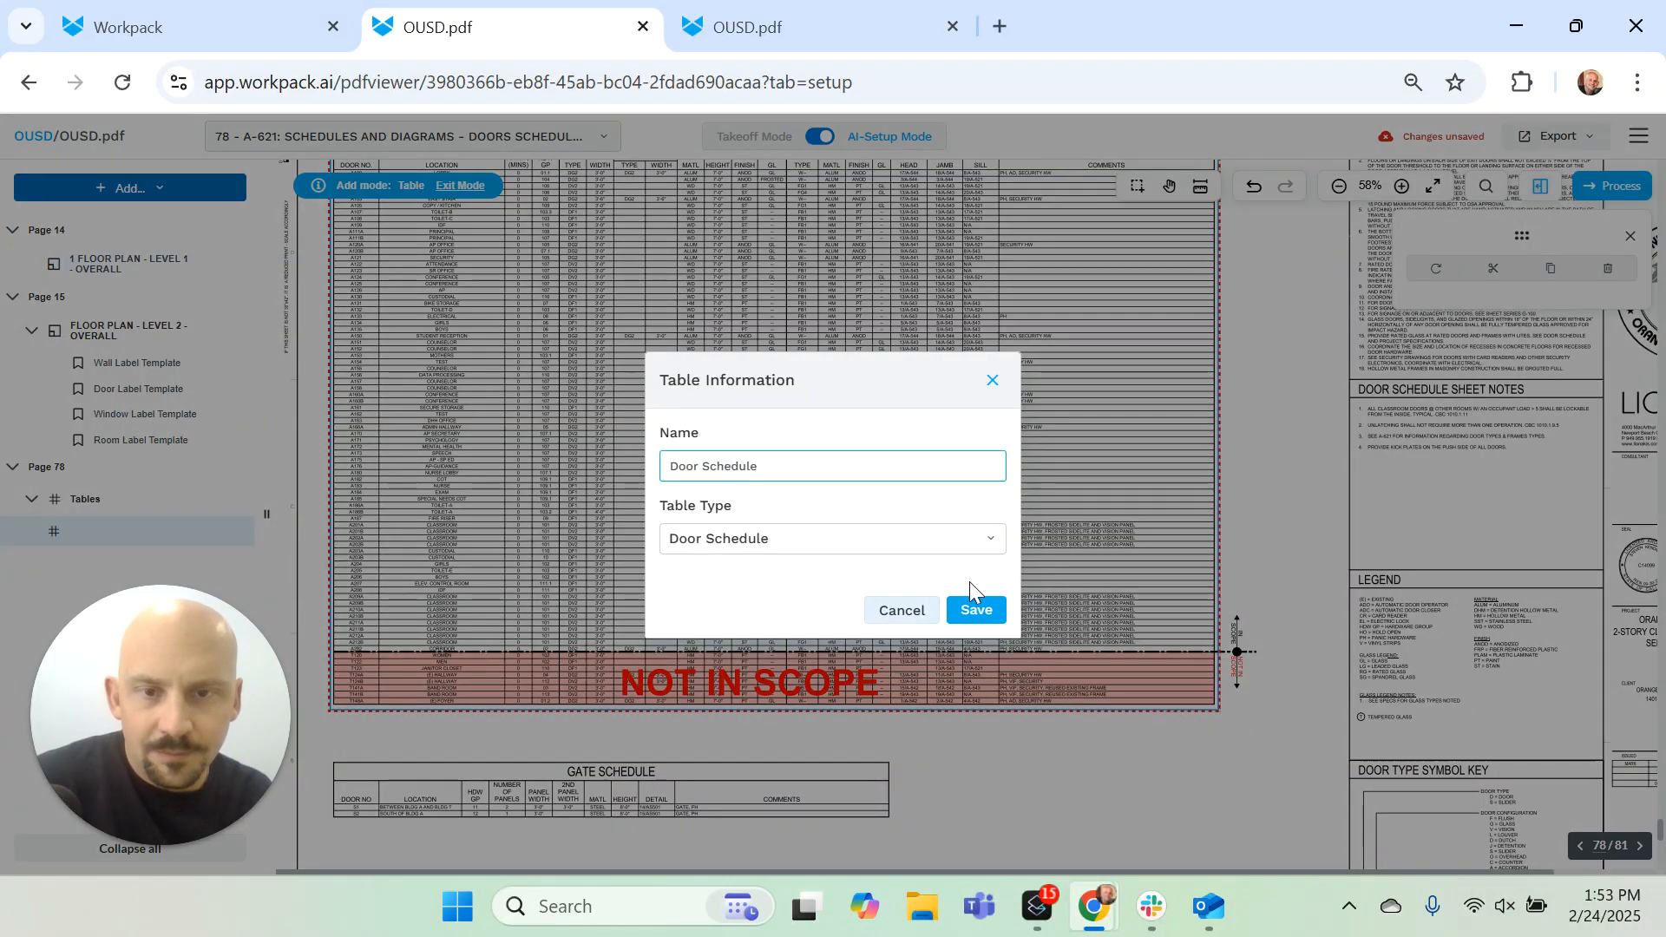
left_click(982, 608)
Step: Add the room finish schedule on page 81 as a table named Room Finish Schedule, set its type to Room Schedule, and save it
scroll(701, 527, "down", 15)
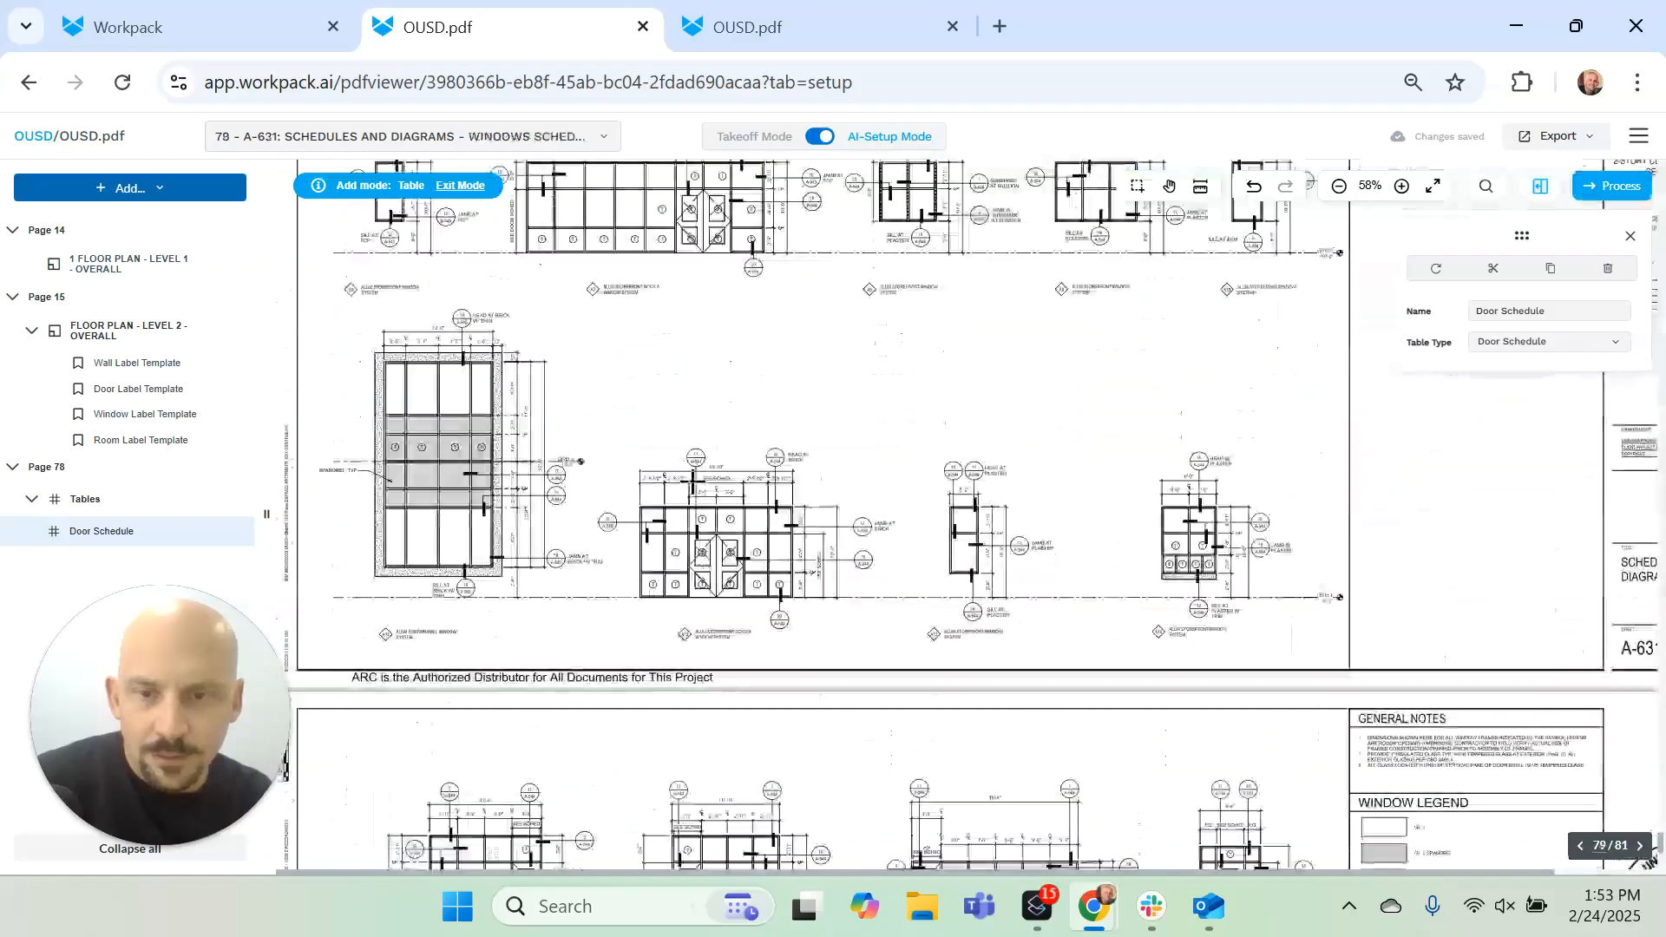
scroll(675, 476, "down", 6)
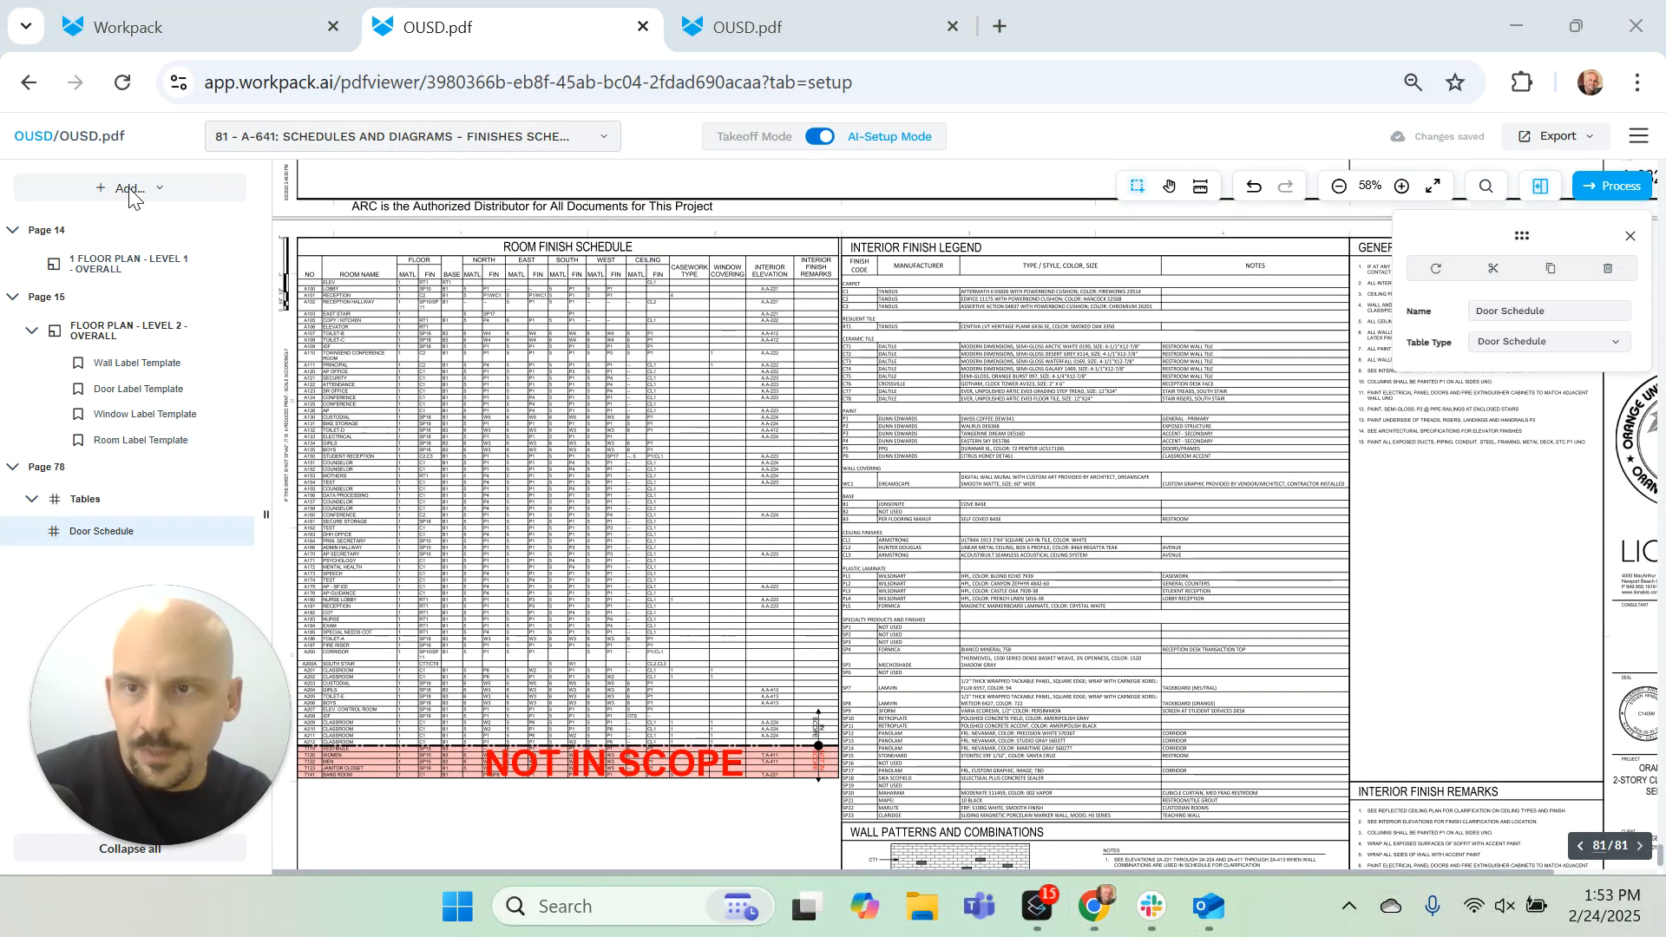
left_click(160, 189)
left_click(163, 327)
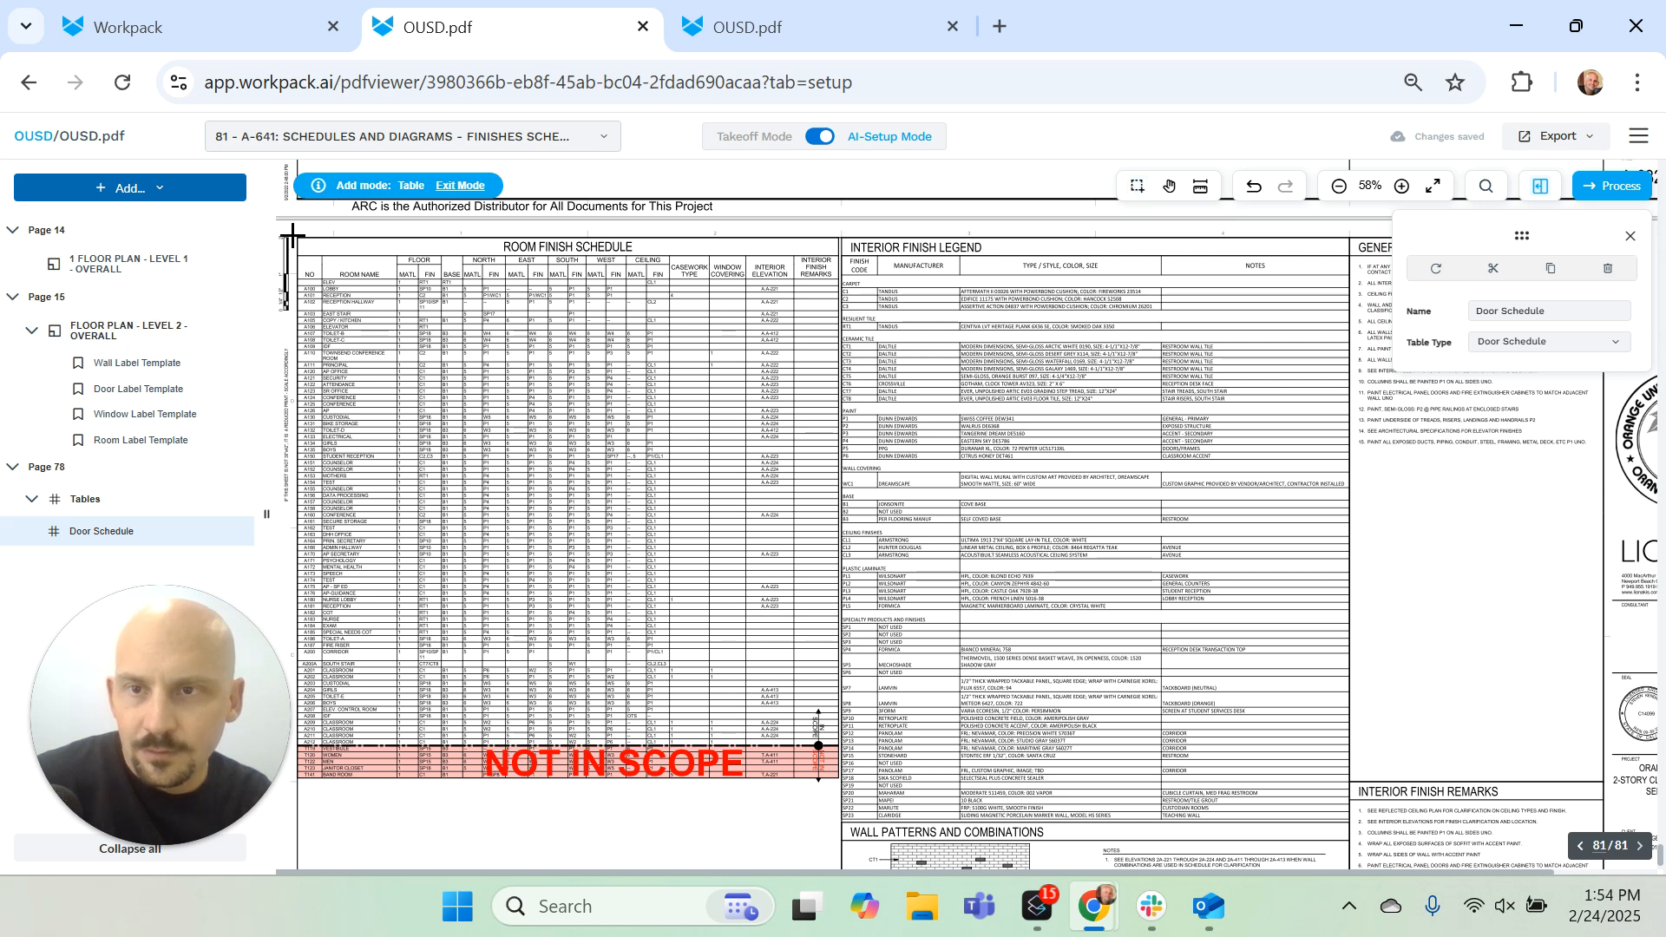
left_click_drag(291, 234, 841, 781)
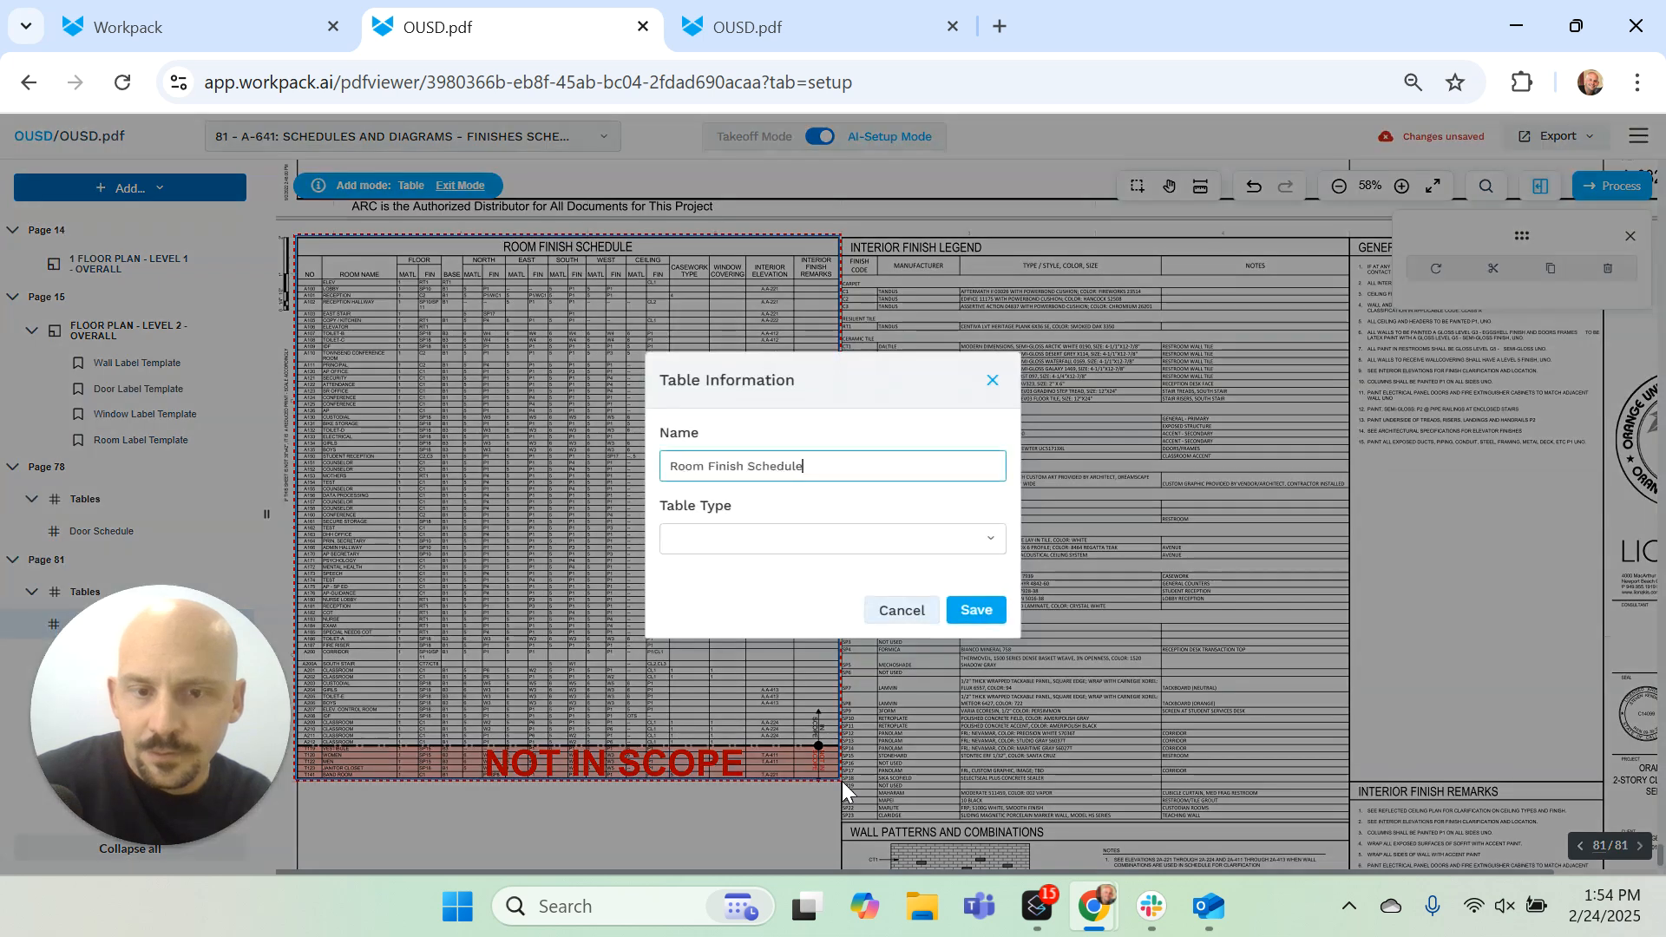
left_click(784, 546)
left_click(774, 663)
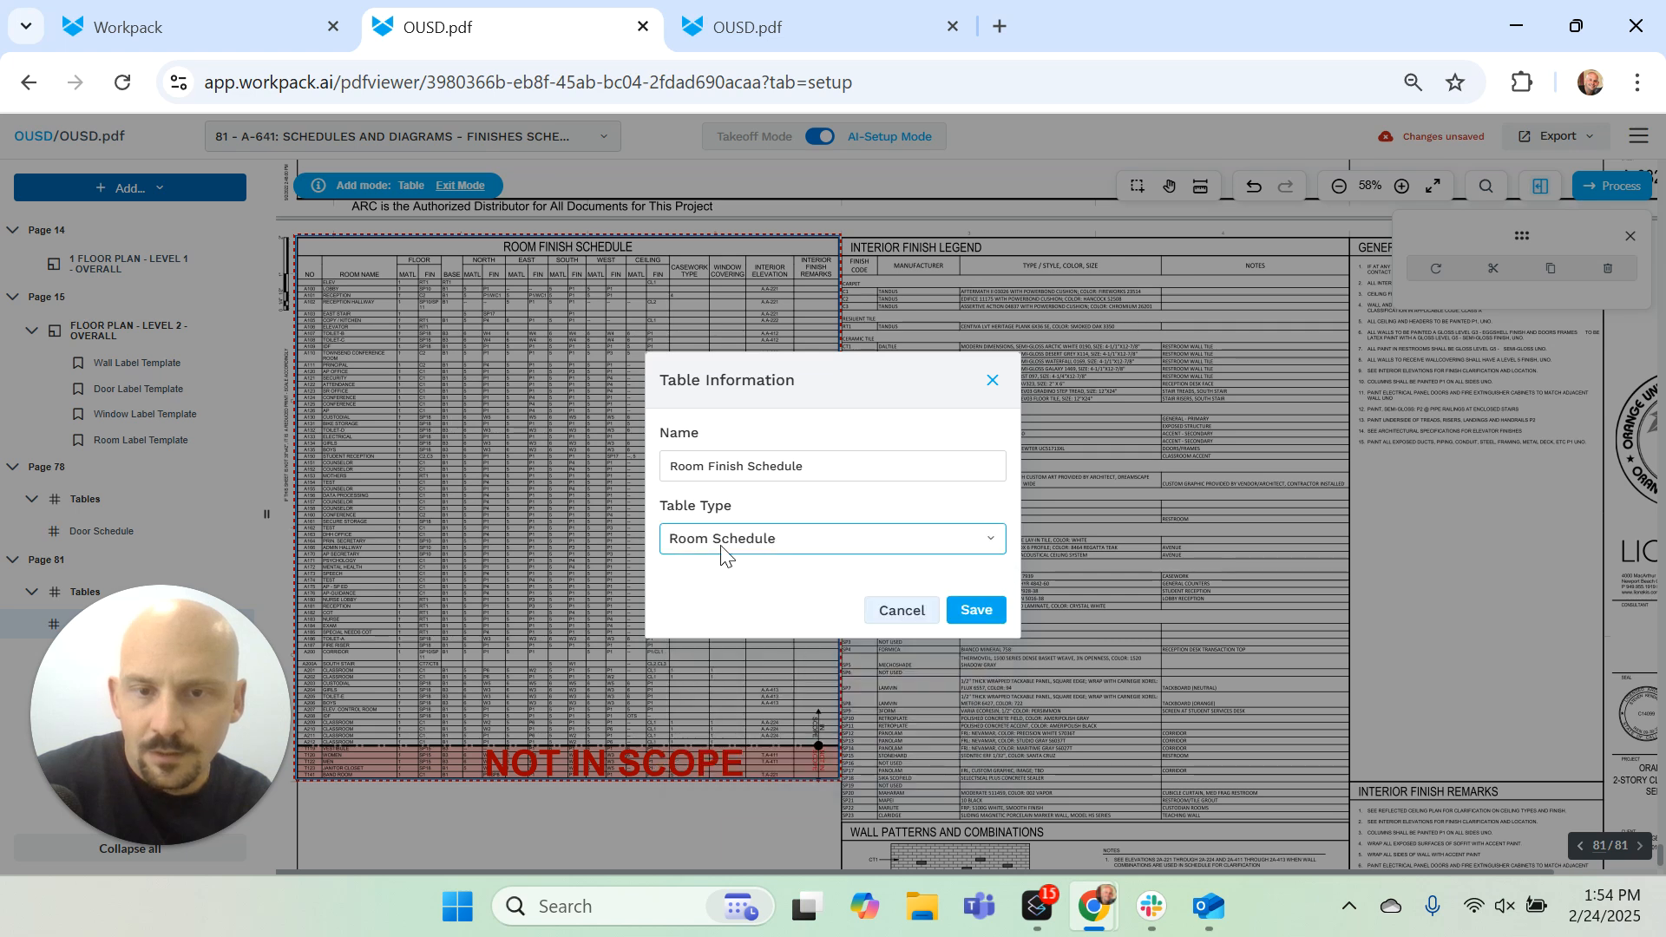
left_click(975, 611)
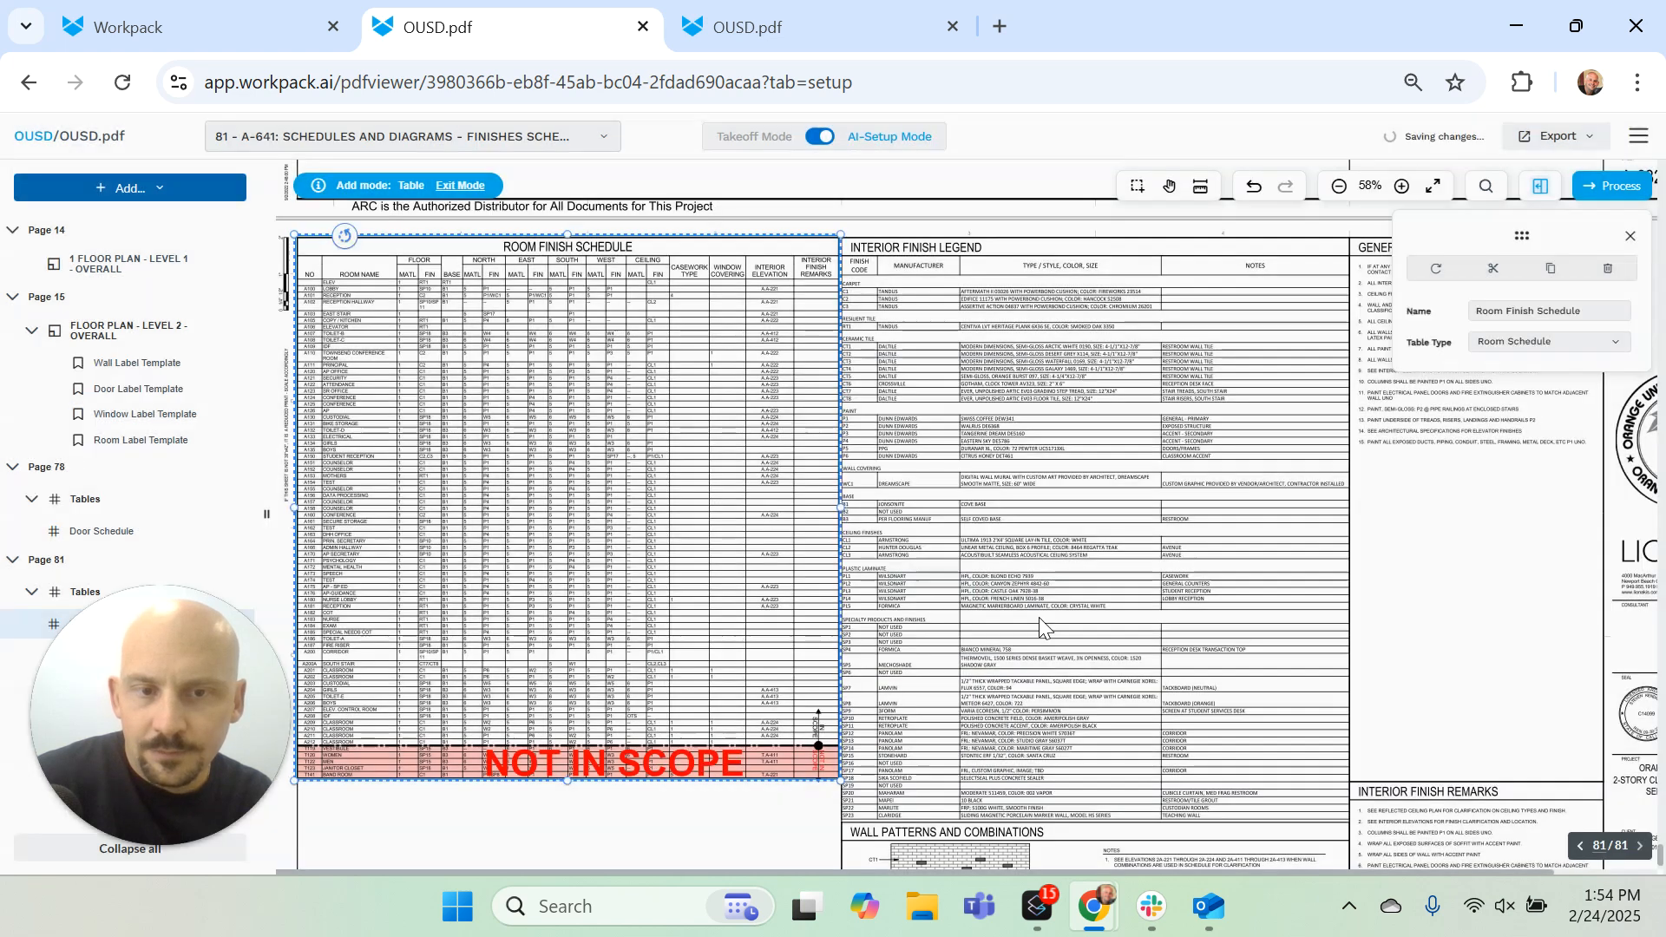
Step: Open the processing confirmation and review the Level 1 floor plan zone's detection options, apply-to choices and plan types
left_click(1606, 198)
left_click(1117, 447)
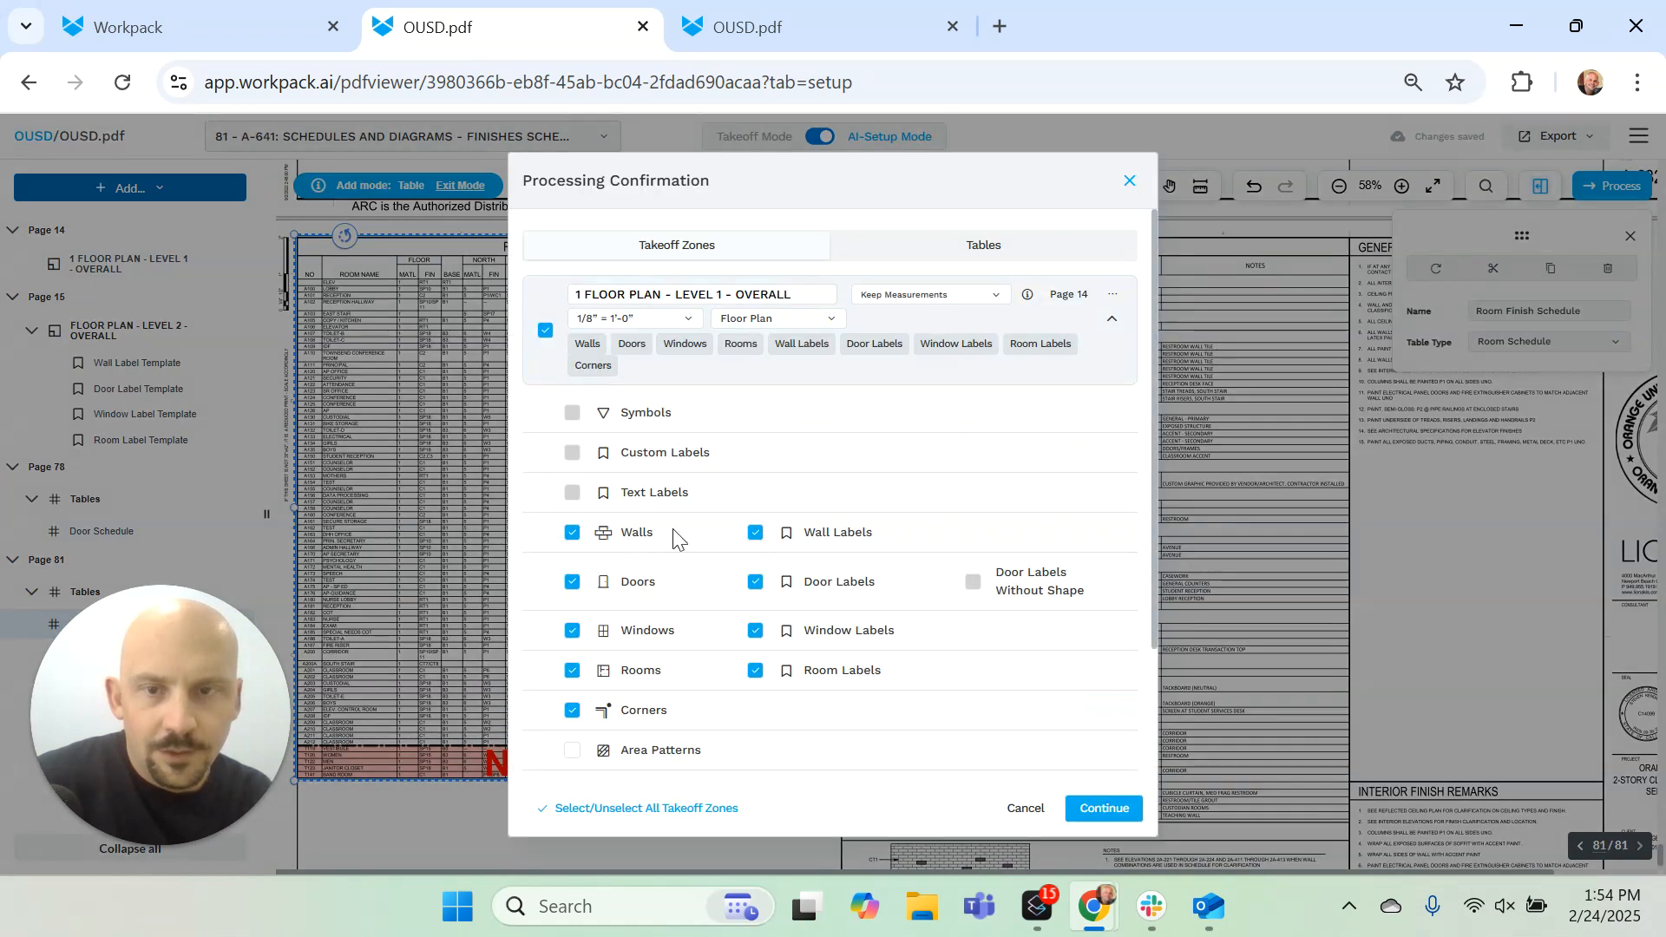
scroll(697, 572, "down", 2)
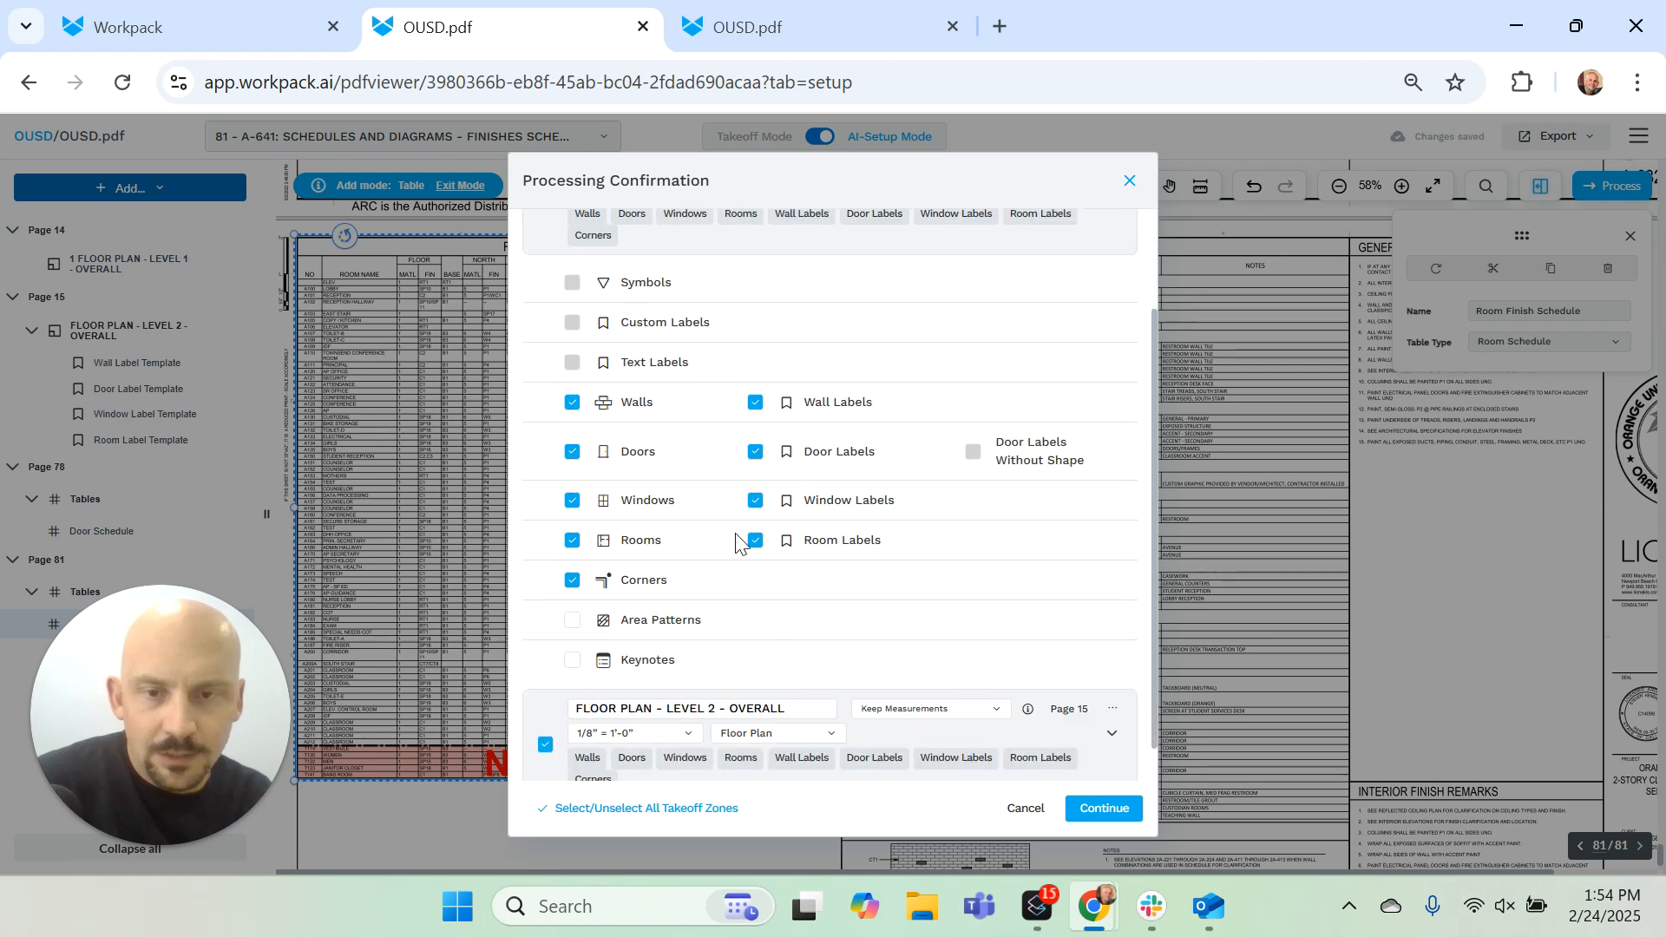
scroll(985, 539, "up", 2)
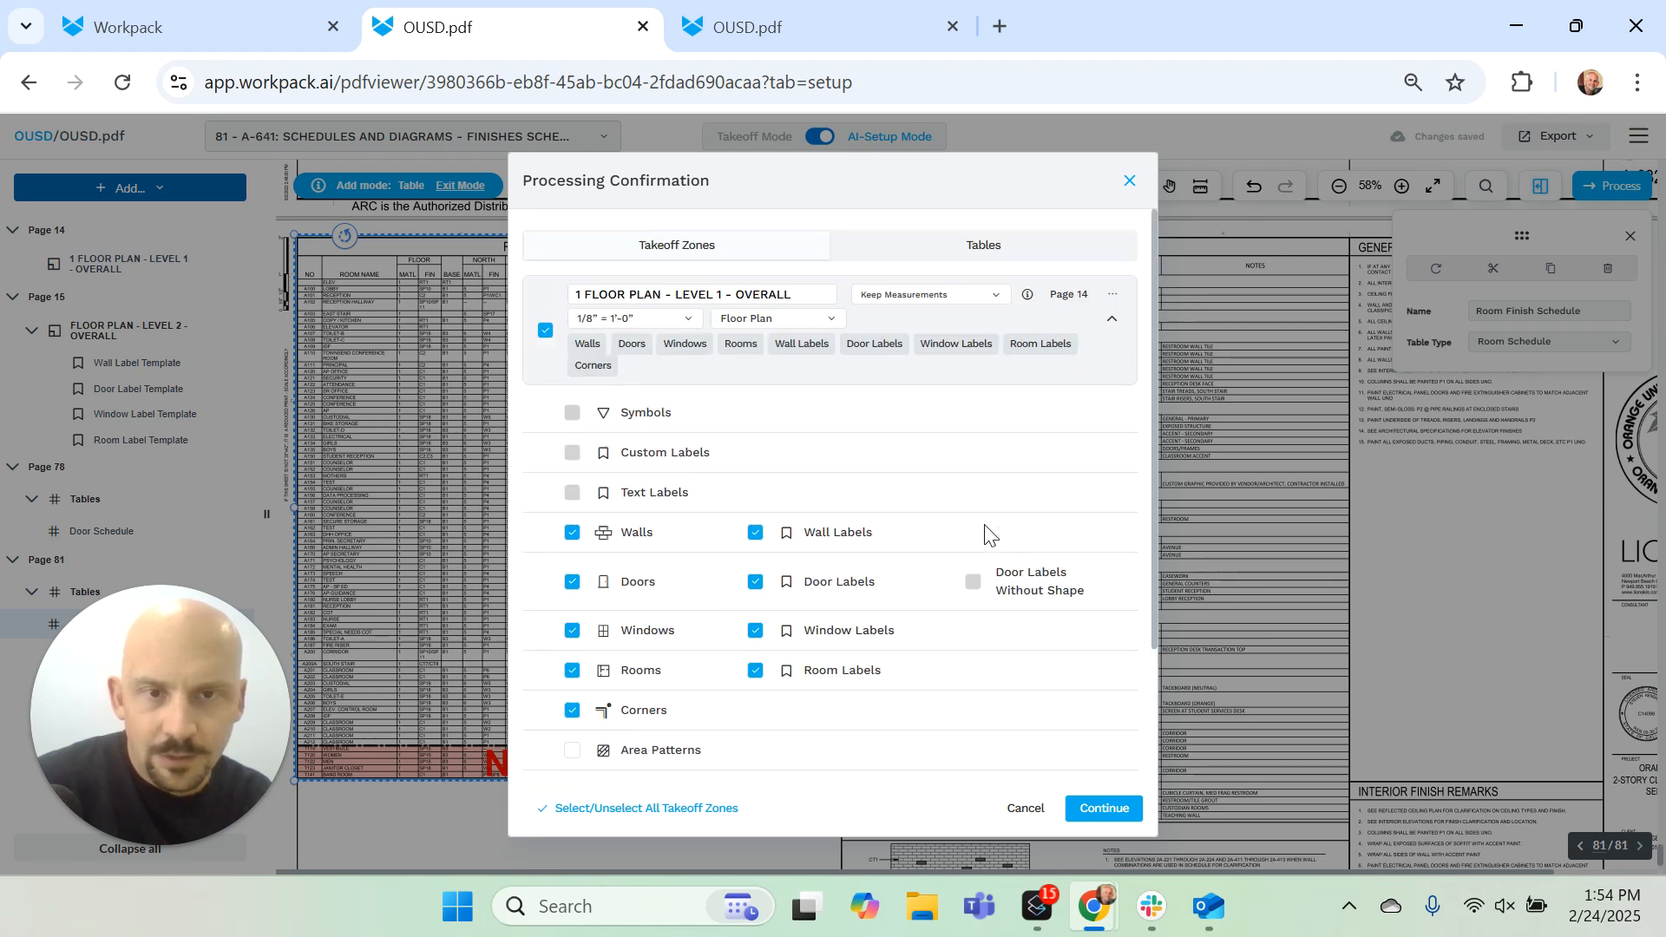
left_click(1115, 297)
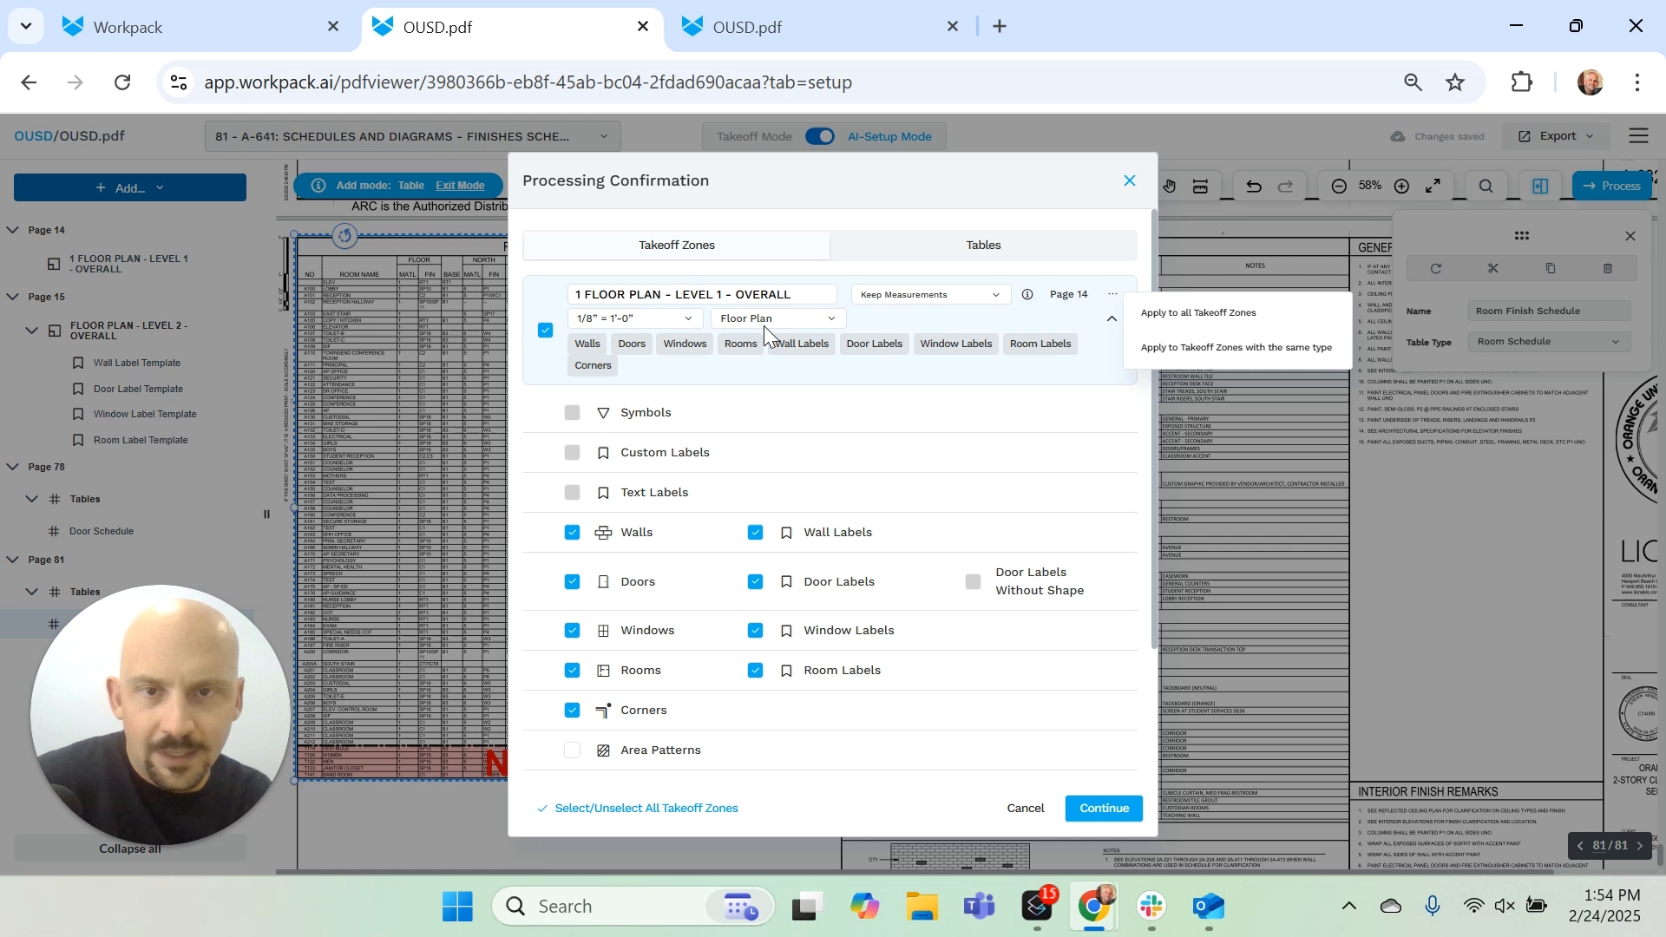
left_click(828, 323)
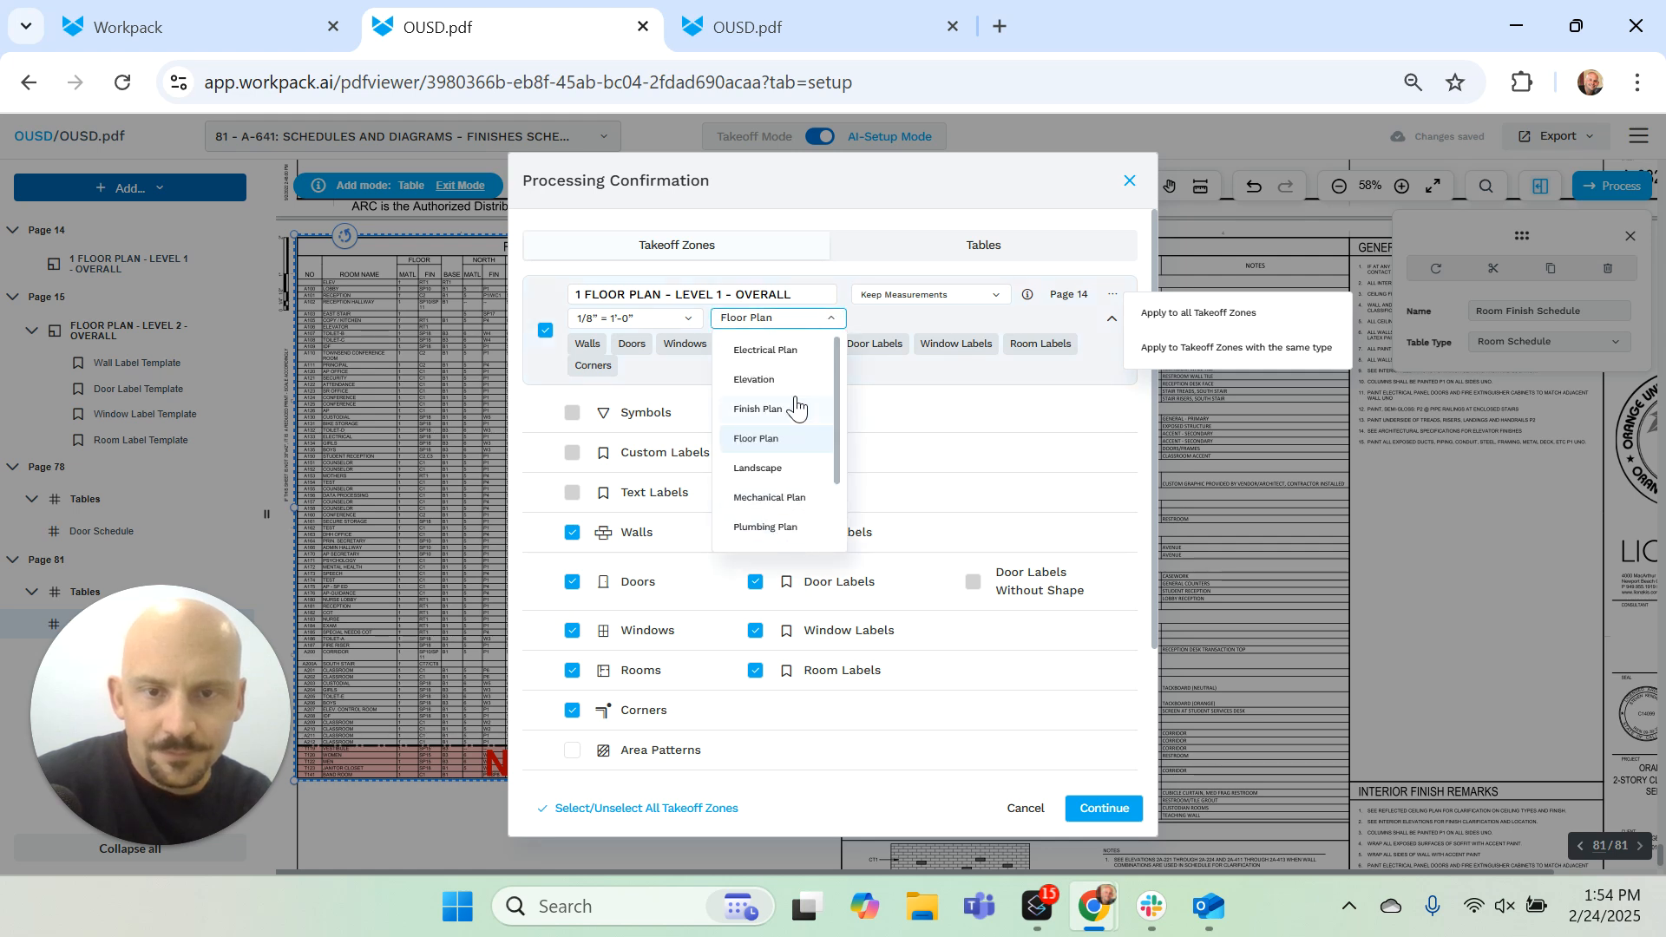
scroll(794, 408, "down", 2)
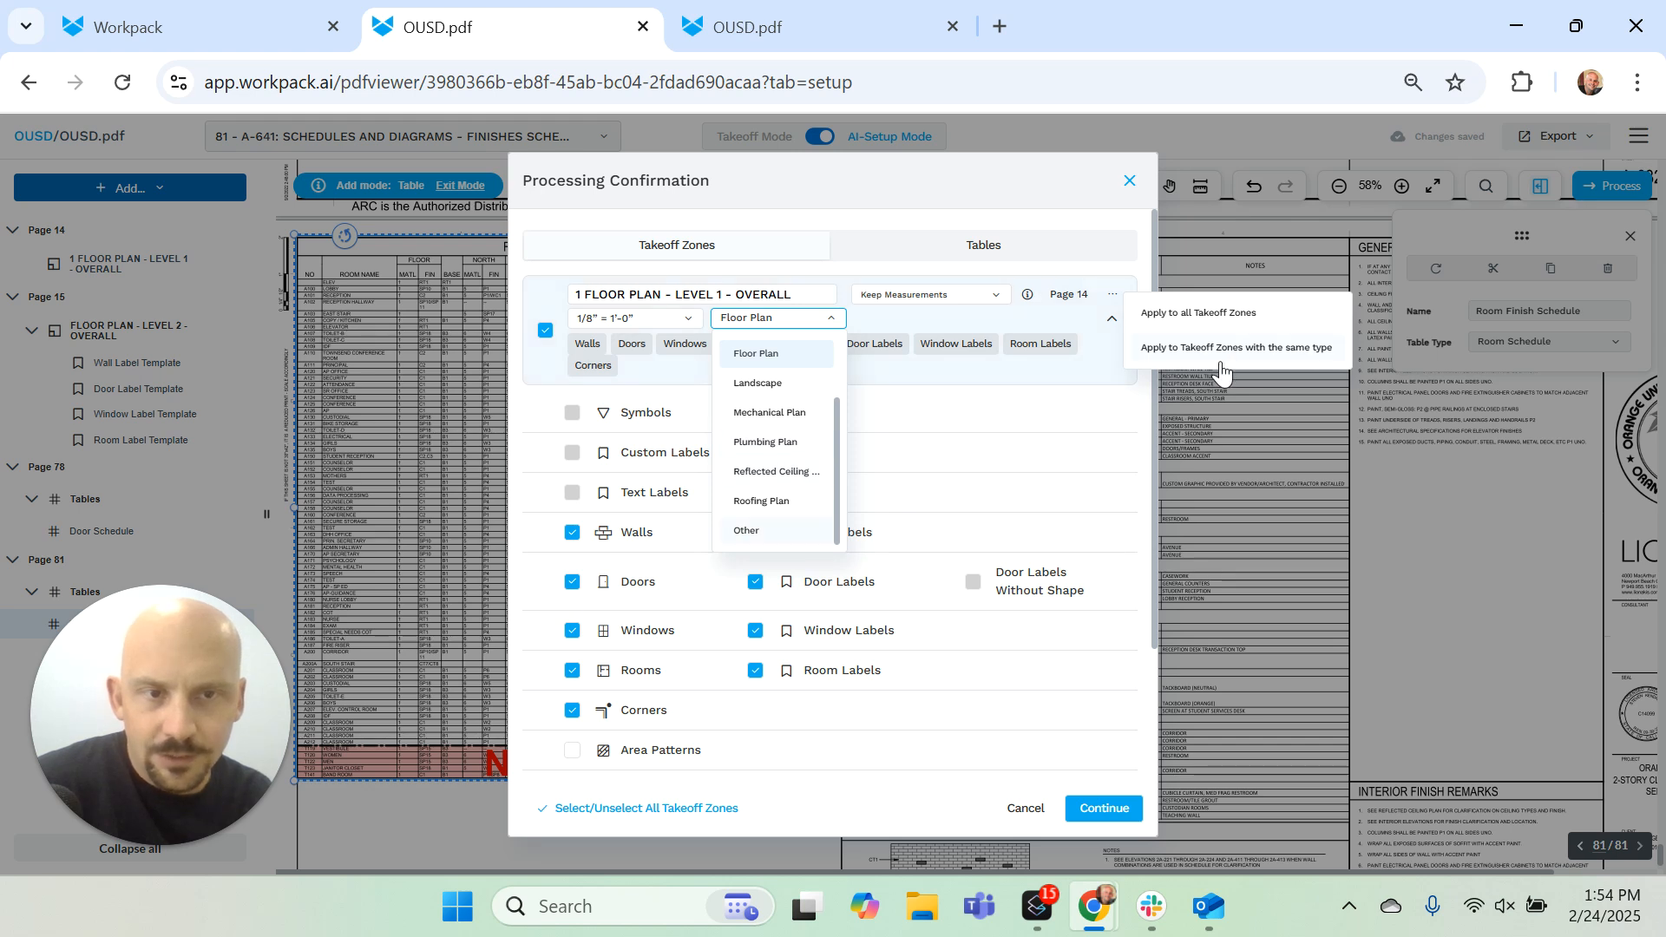
Step: Process the Level 1 and Level 2 floor plan takeoff zones with the existing settings and go to the results
left_click(1108, 331)
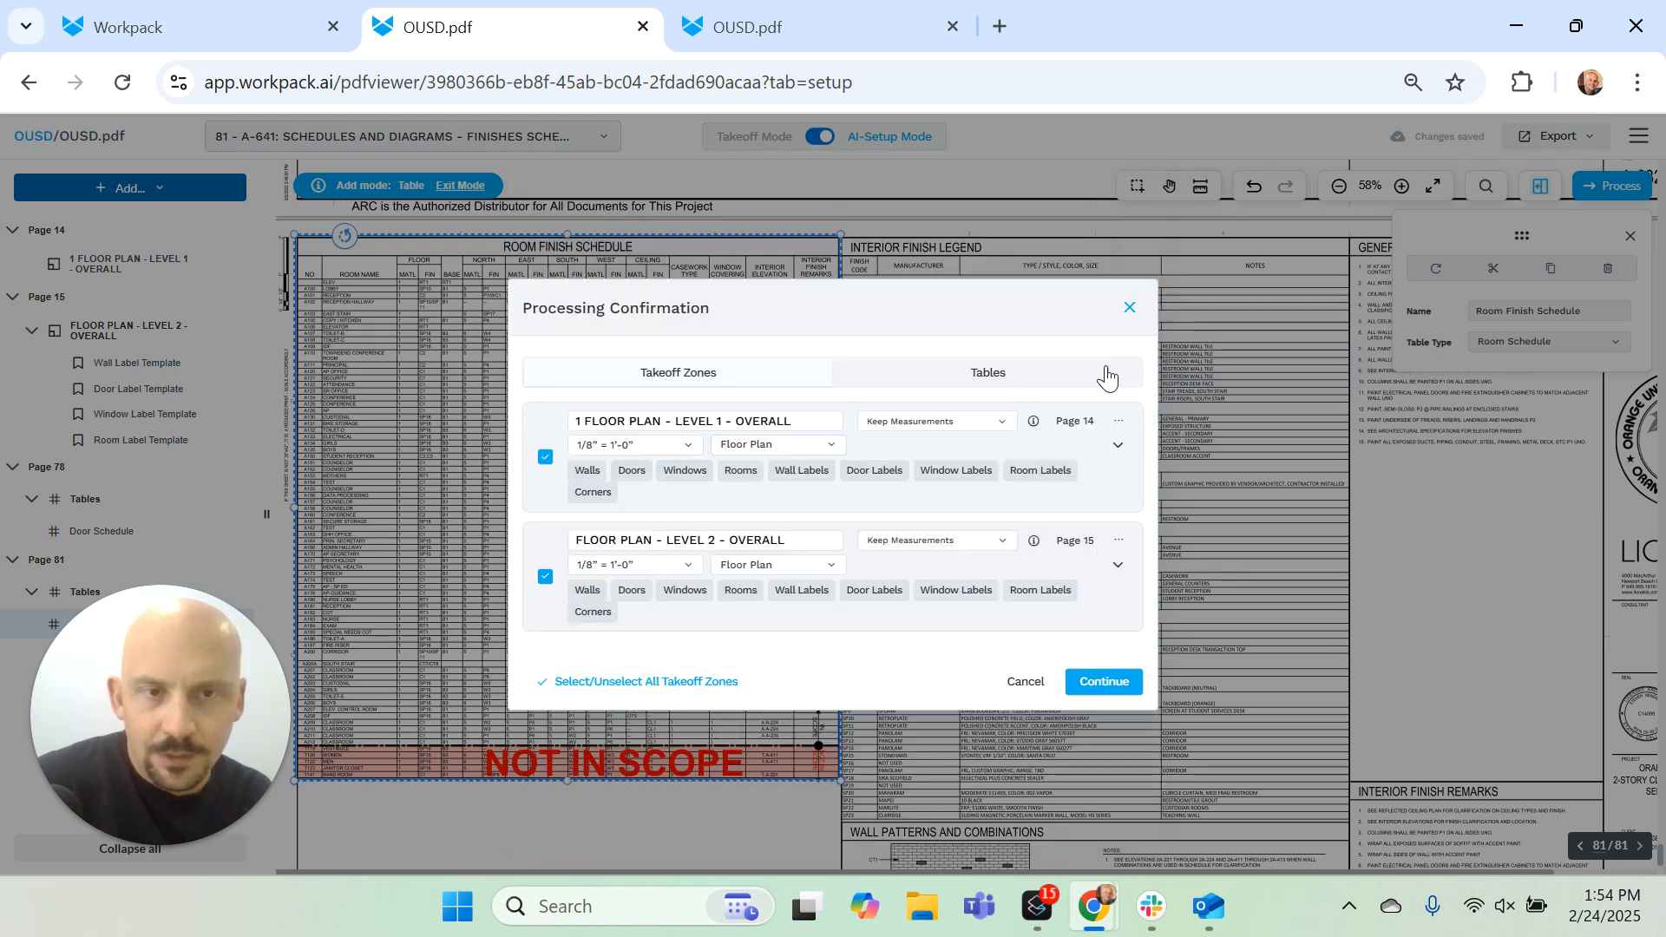
left_click(1103, 682)
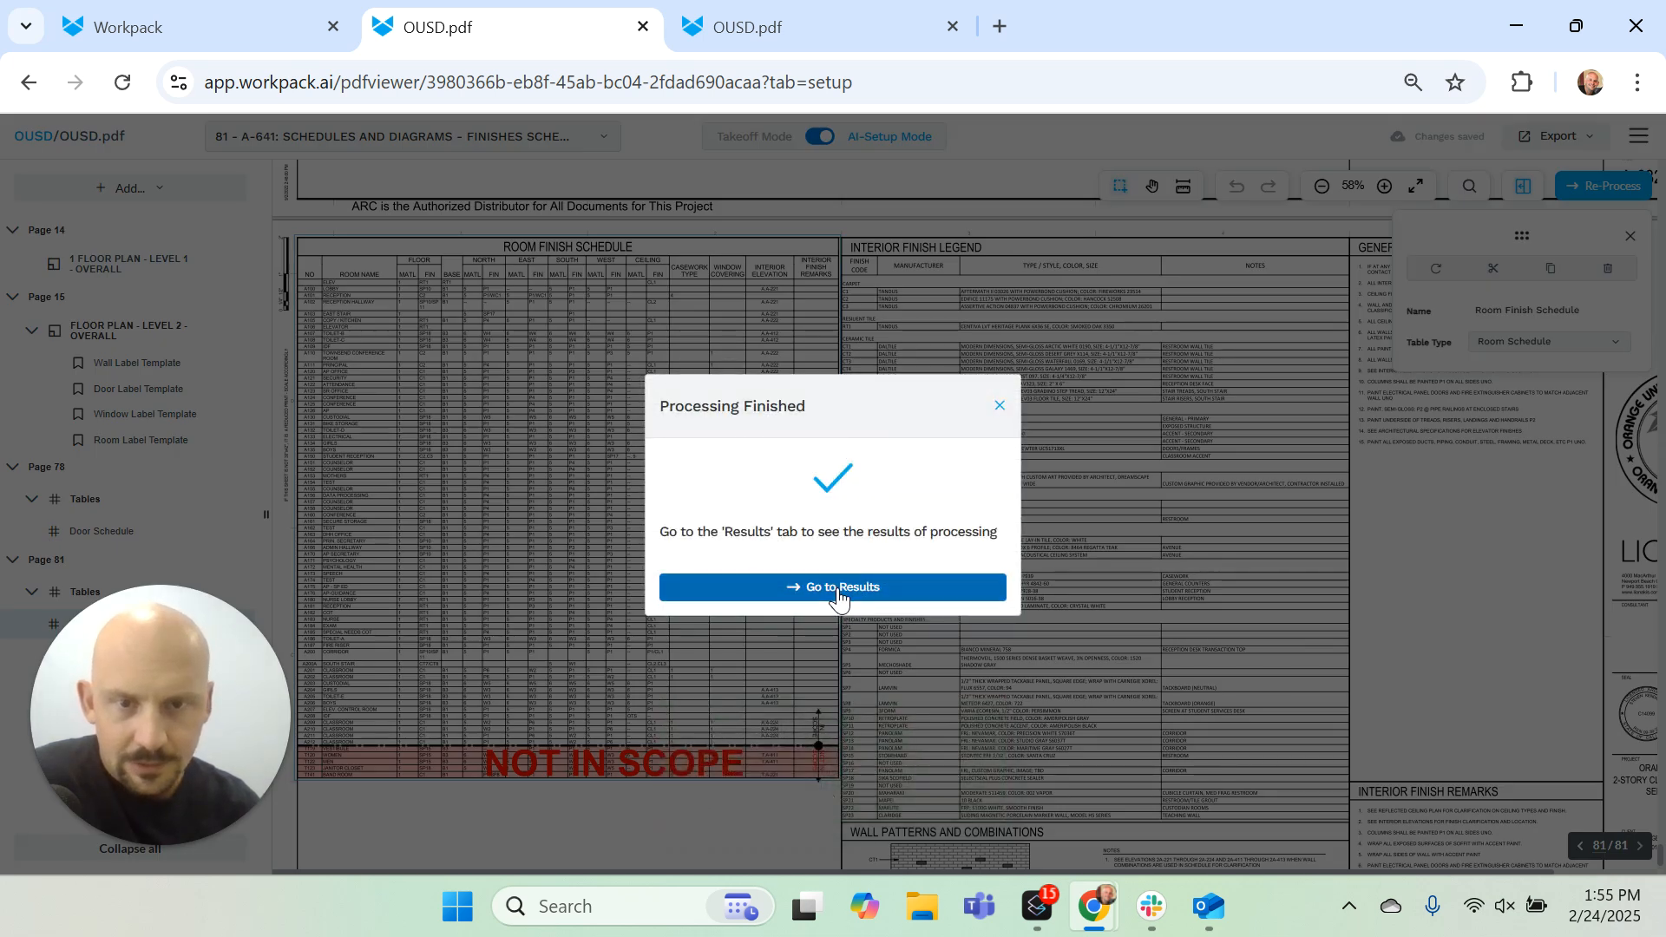
left_click(838, 590)
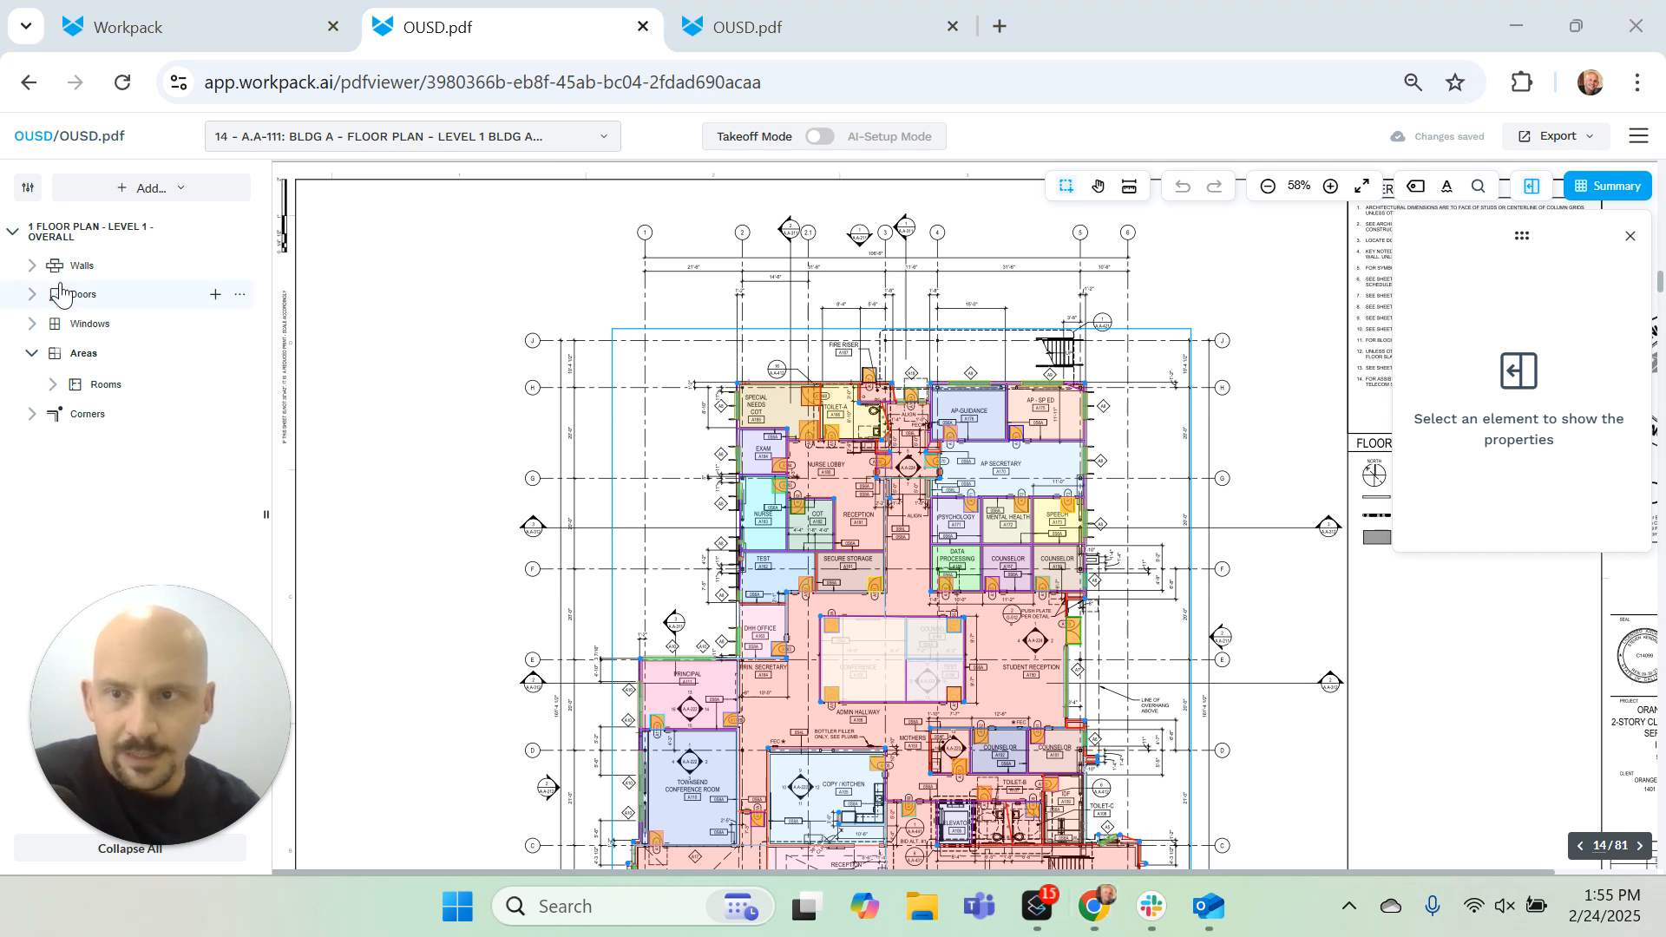
Step: Expand the wall and door groups of the Level 1 floor plan and look through the detected door numbers
left_click(29, 269)
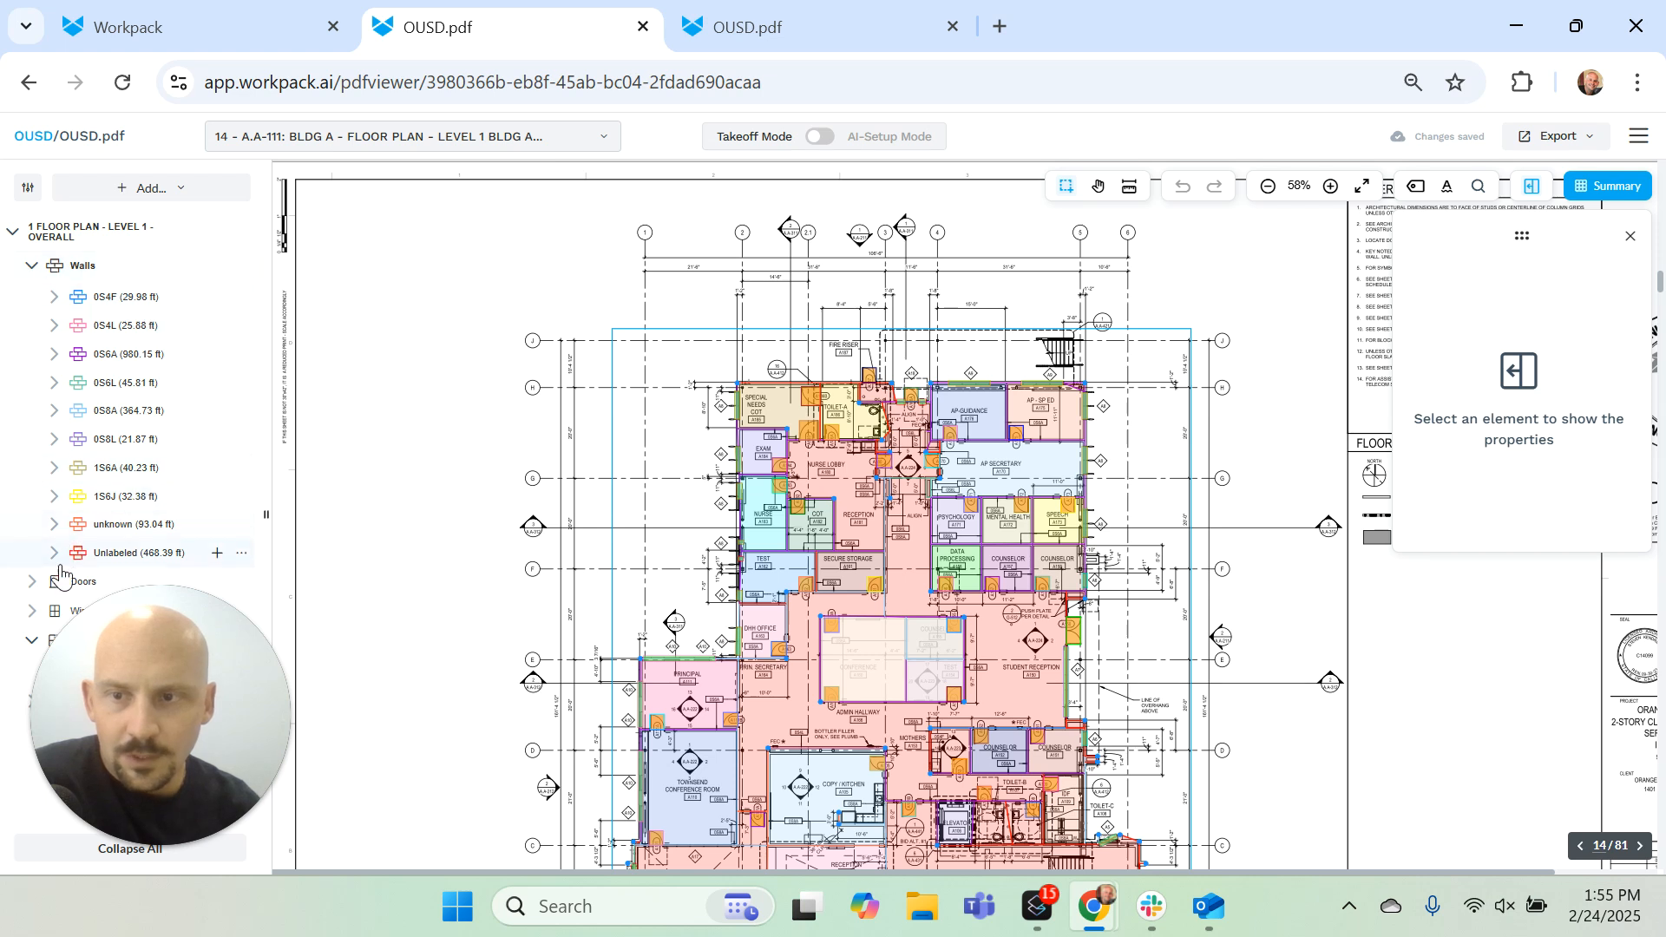
left_click_drag(164, 622, 217, 45)
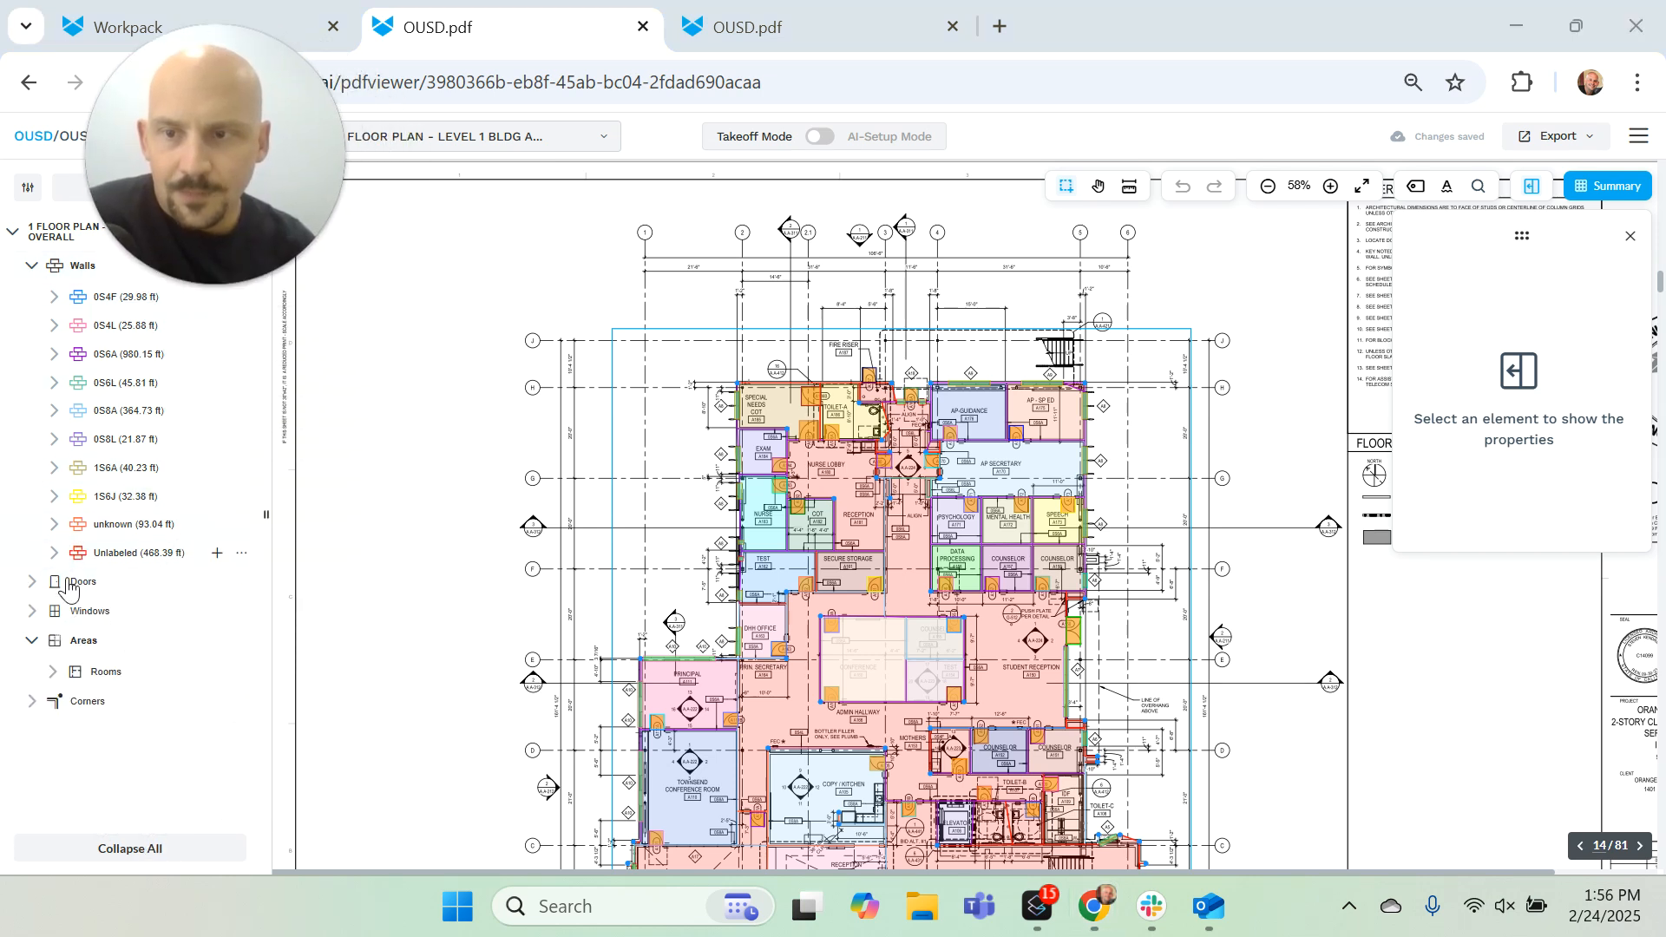
left_click(39, 588)
scroll(152, 698, "down", 5)
scroll(153, 701, "down", 5)
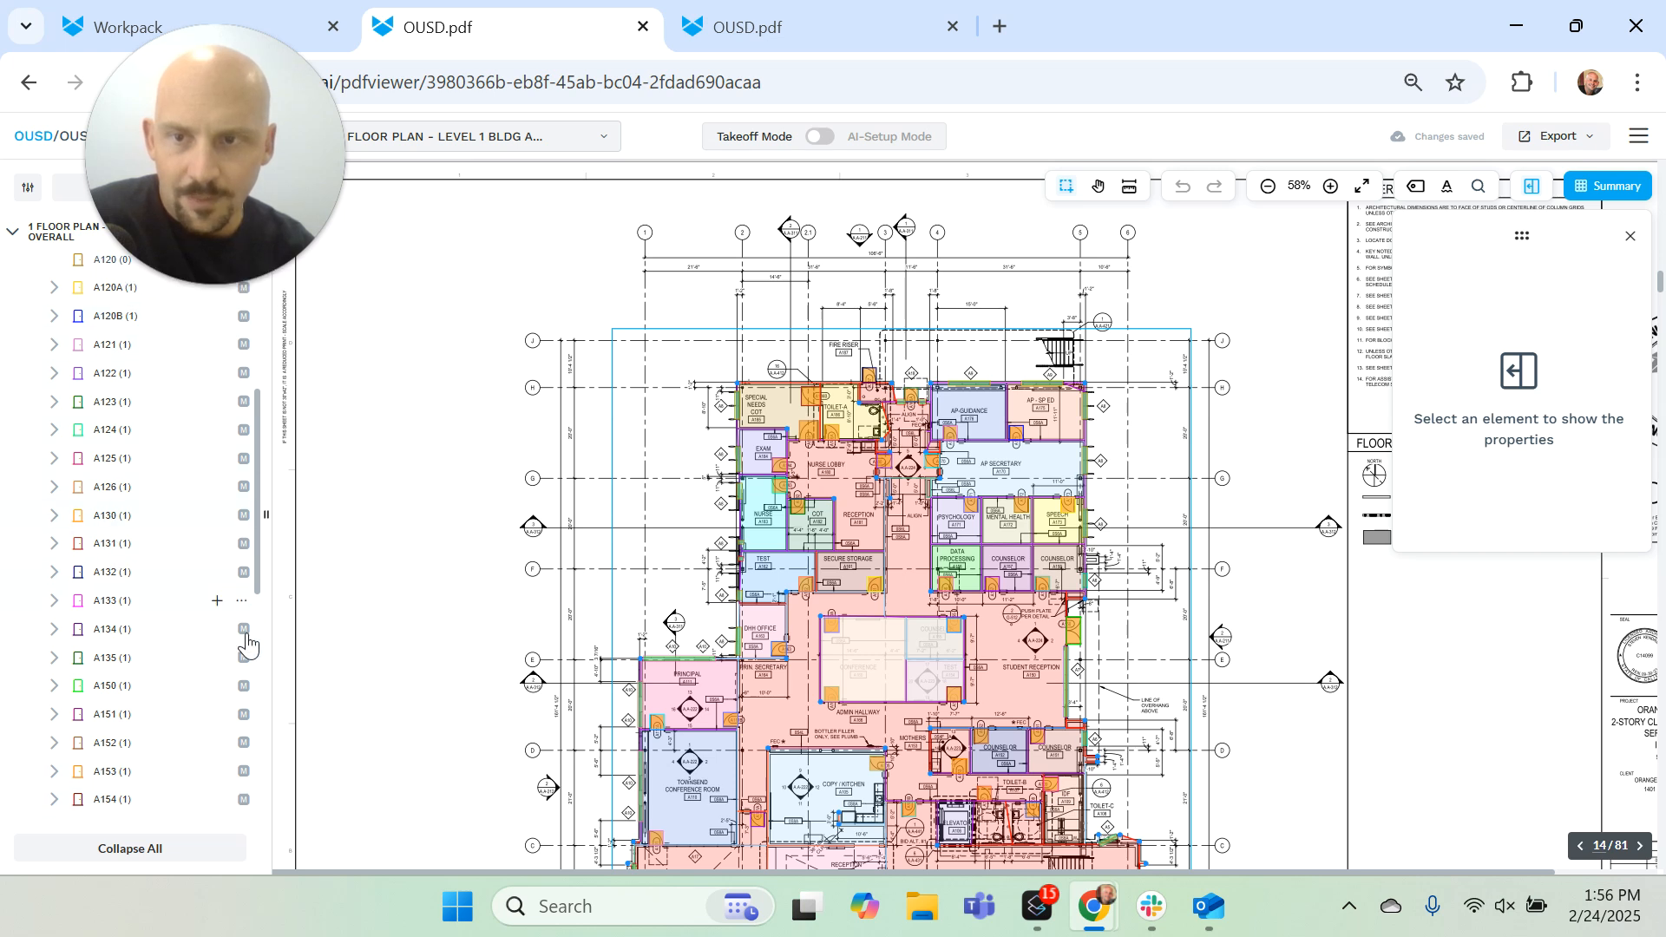
Step: Select door group A133 and examine its properties and matched door schedule data
left_click(115, 607)
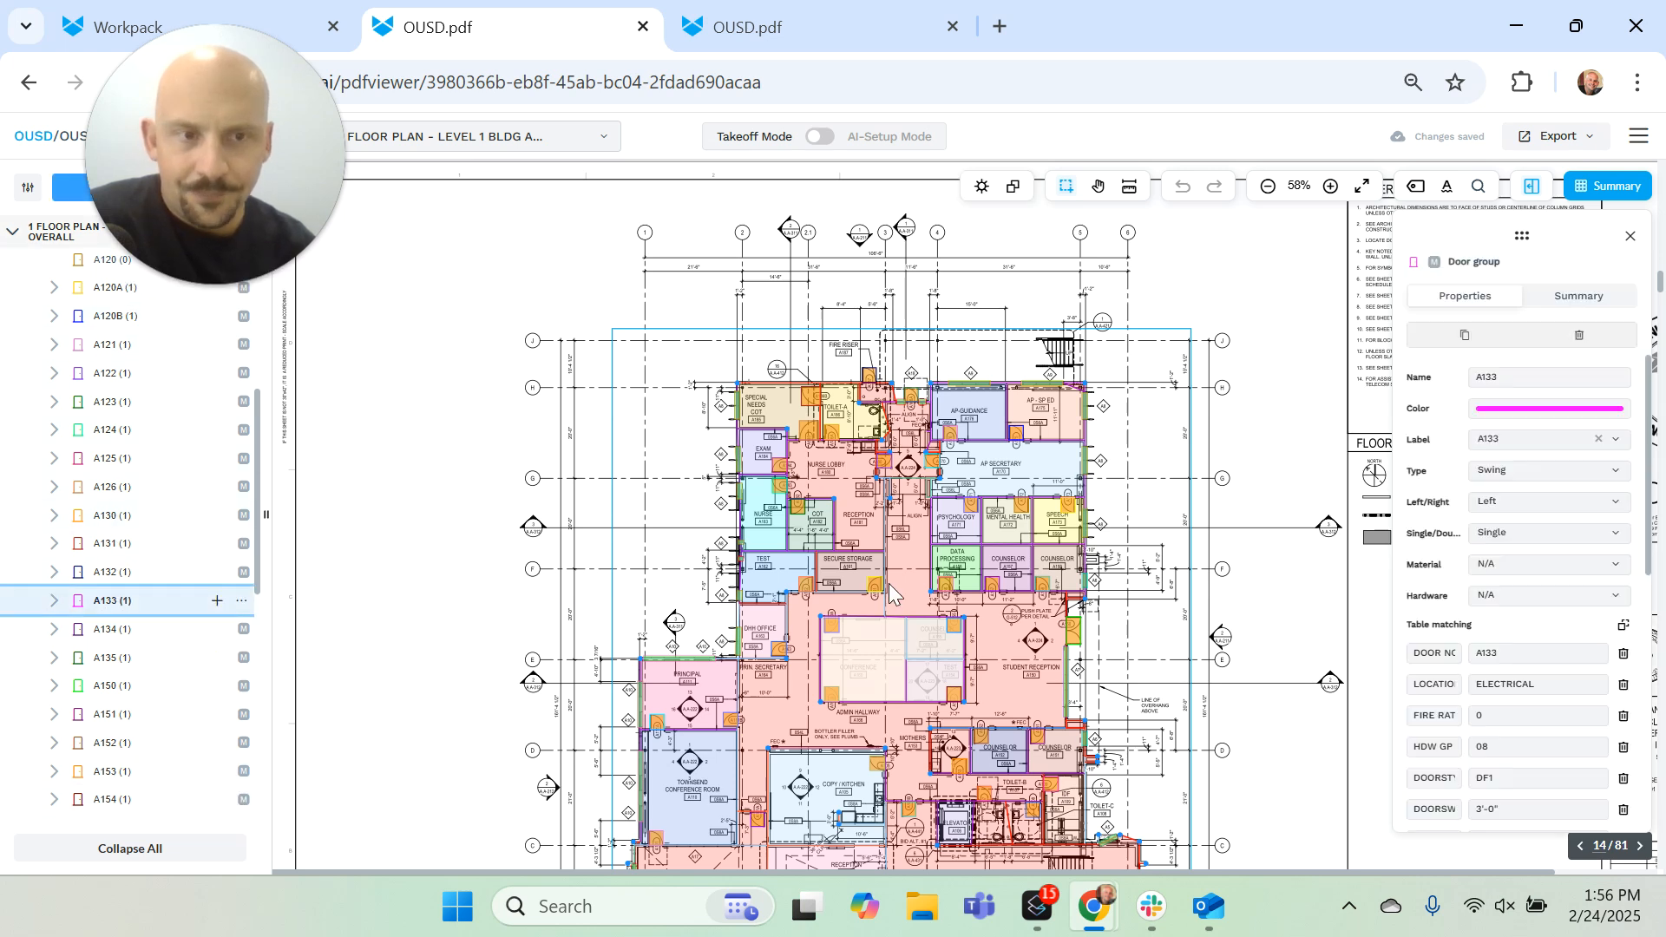
scroll(1475, 607, "down", 5)
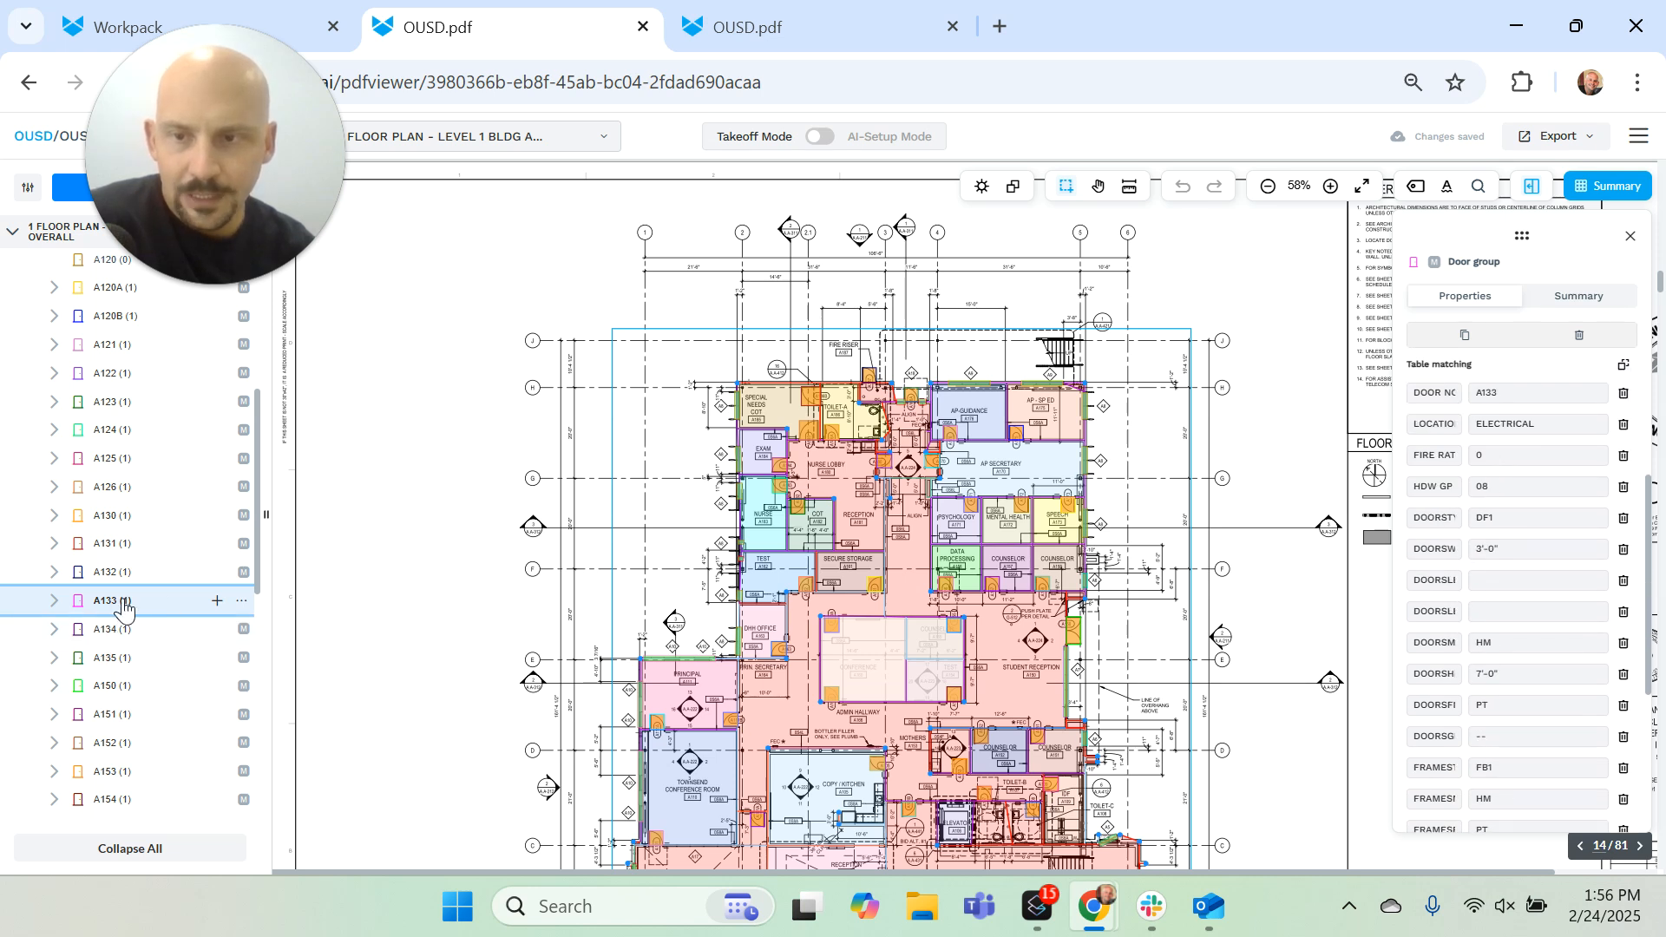
scroll(136, 659, "down", 3)
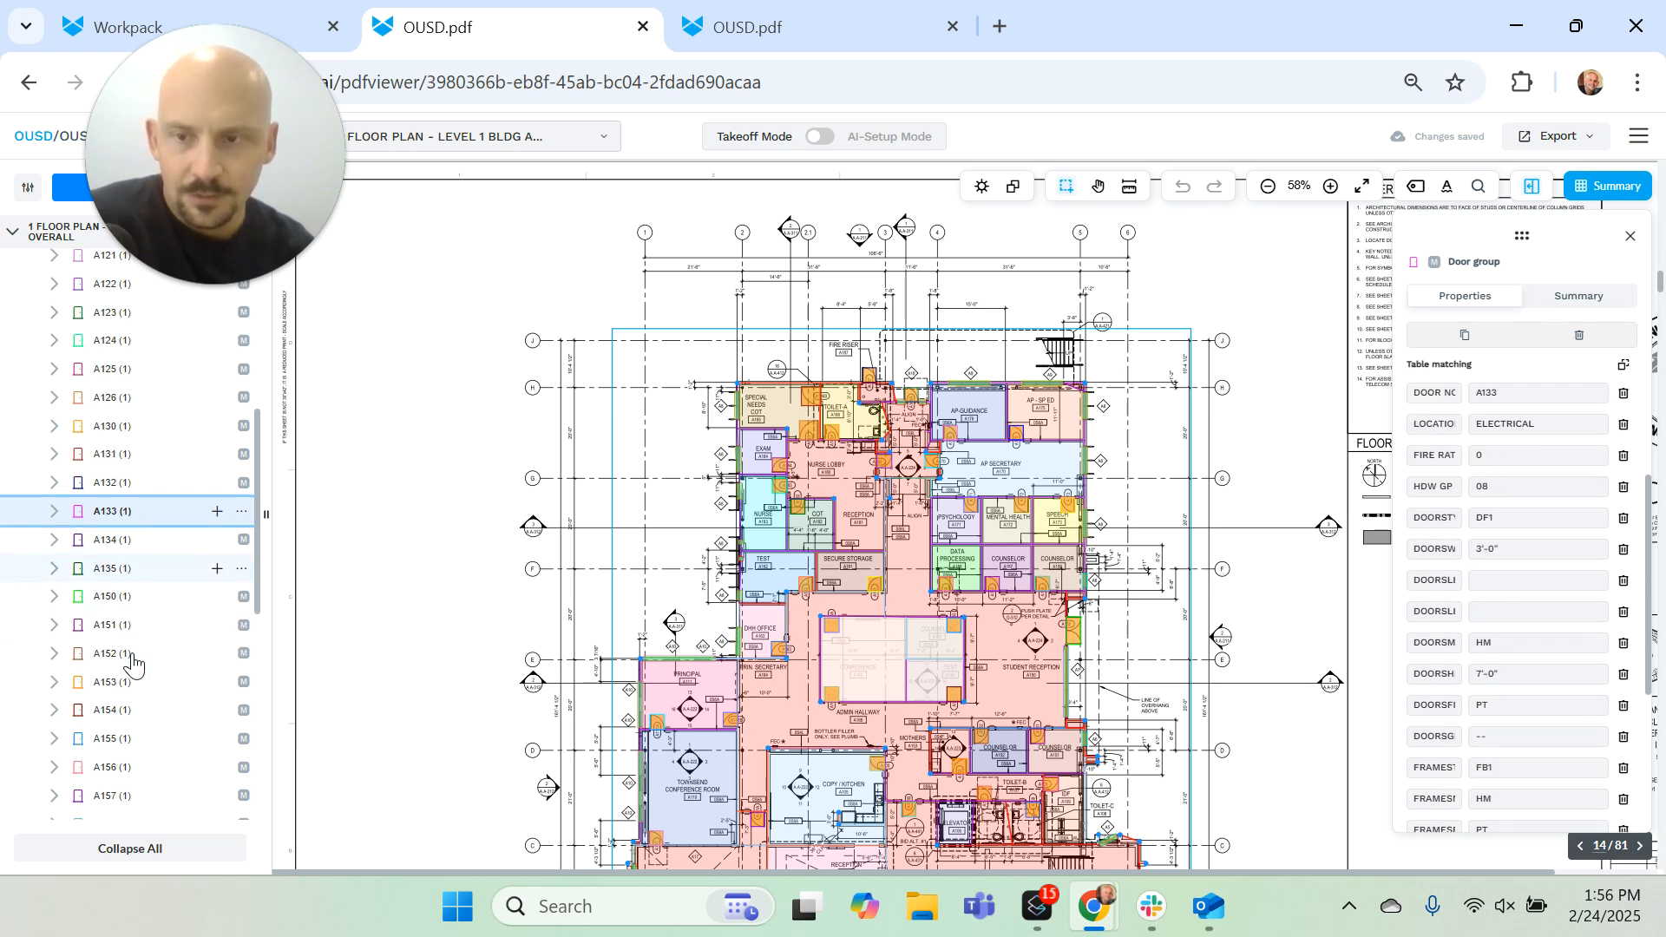
Step: Use grouping mode to locate doors A133 and A135 on the Level 1 plan, and exit the mode
right_click(130, 485)
left_click(318, 504)
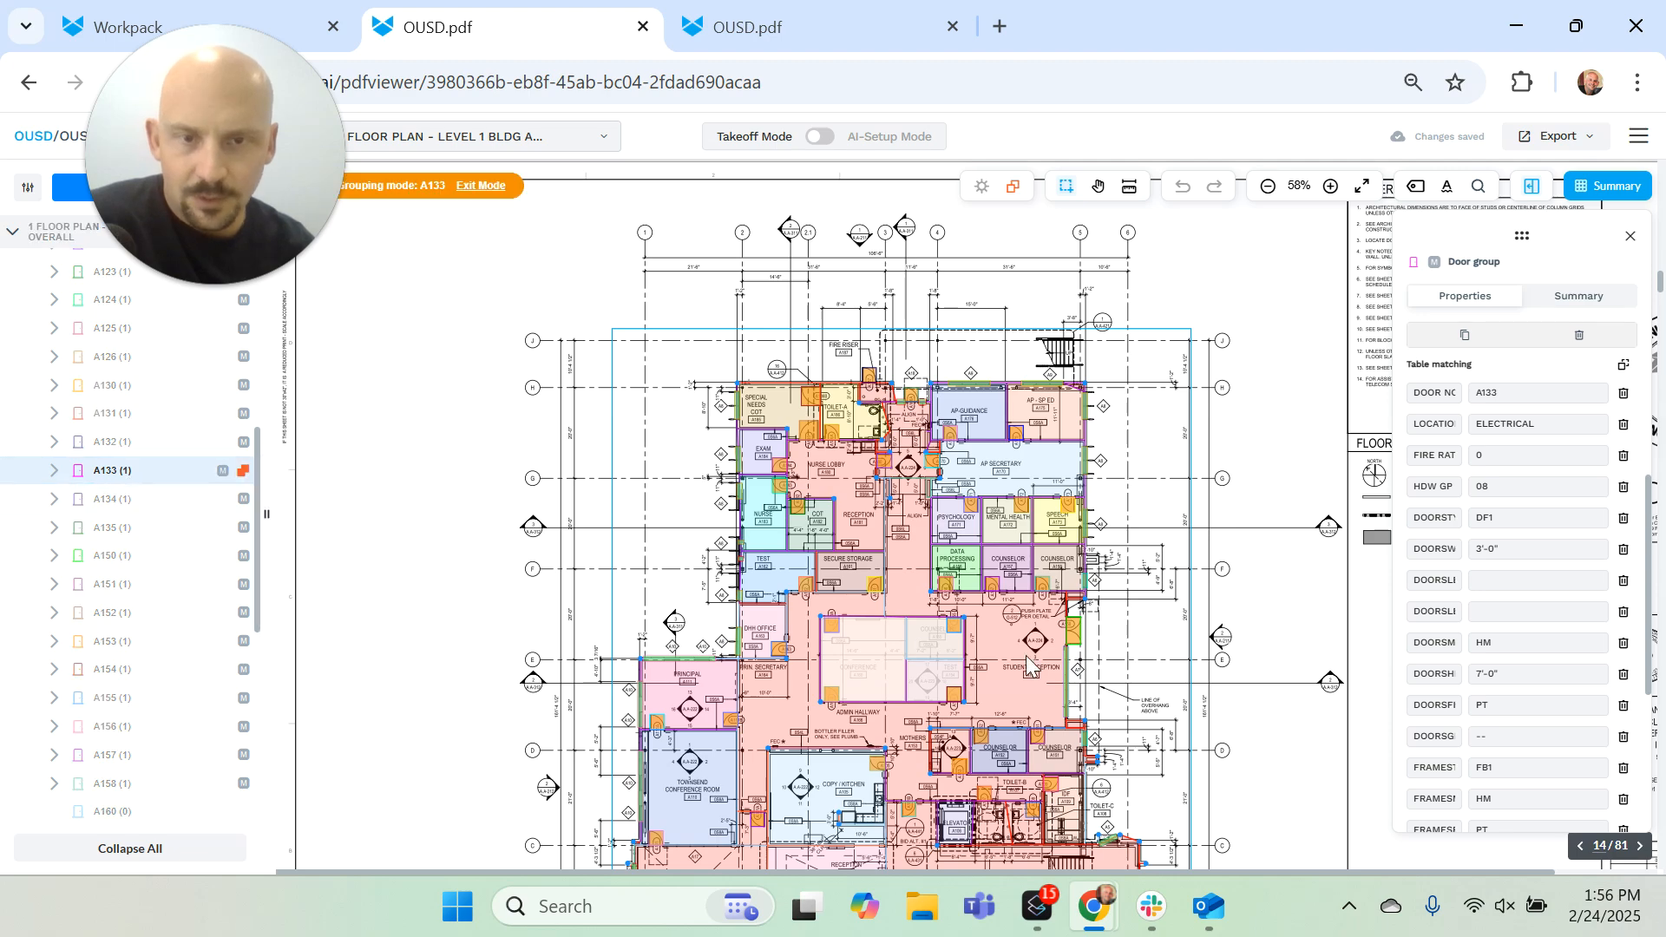
scroll(1041, 781, "down", 3)
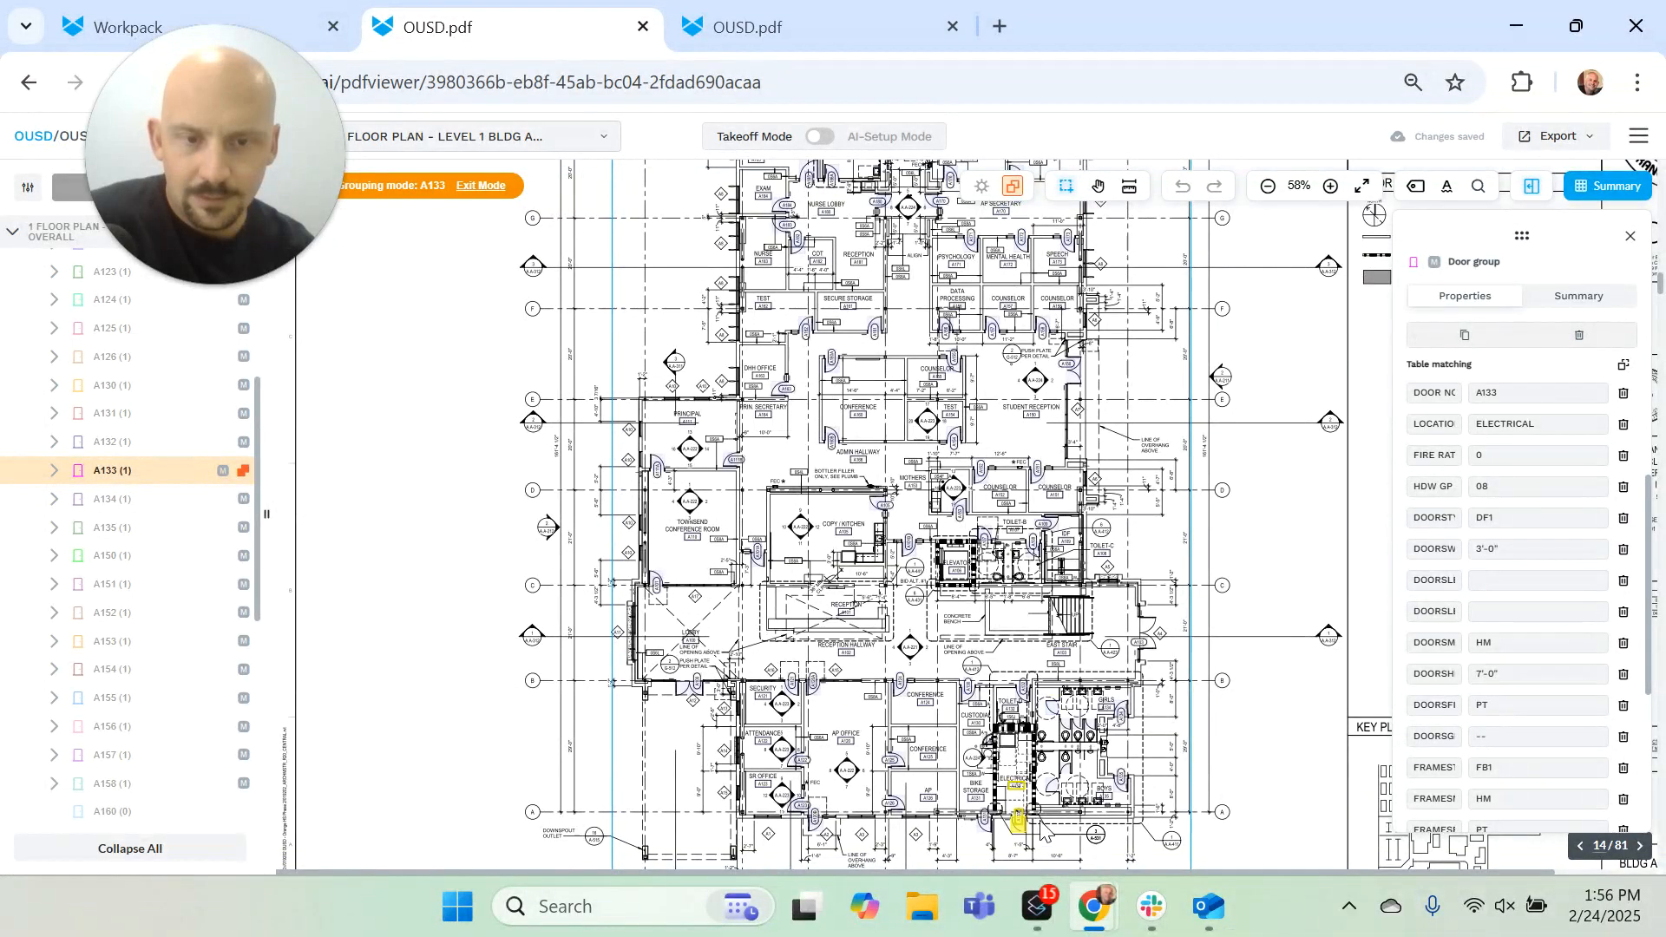
left_click(118, 531)
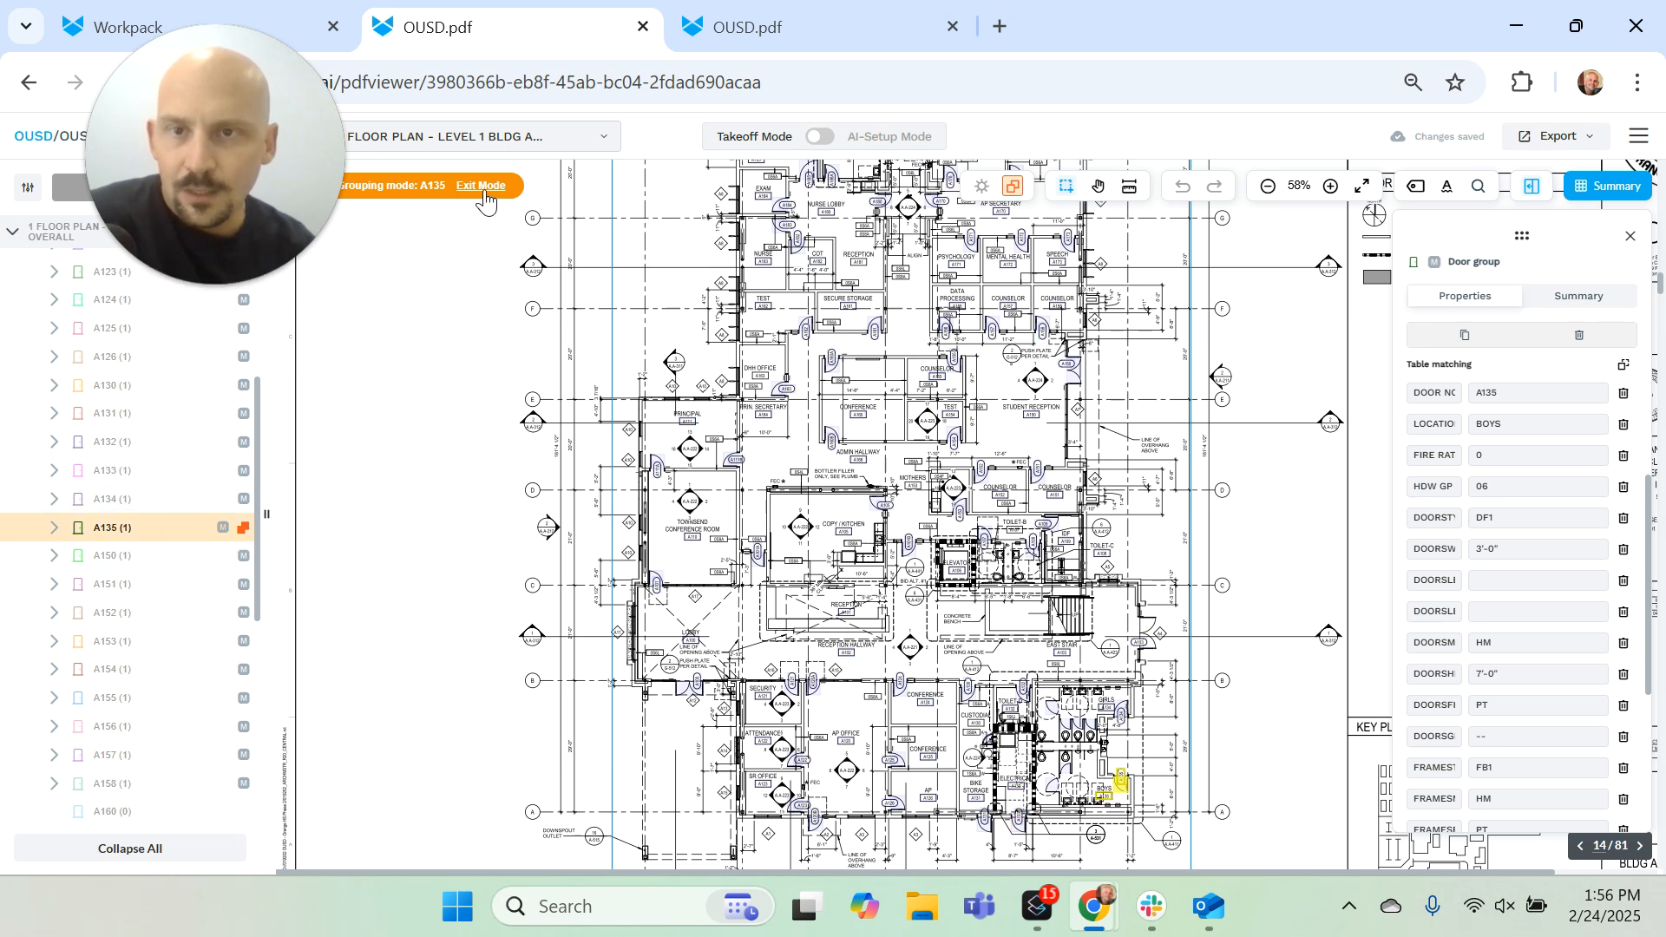
key("Escape")
Step: Enter grouping mode for wall group 0S6A and add the wall along the lower side of Secure Storage A161
scroll(120, 392, "up", 5)
scroll(119, 395, "up", 5)
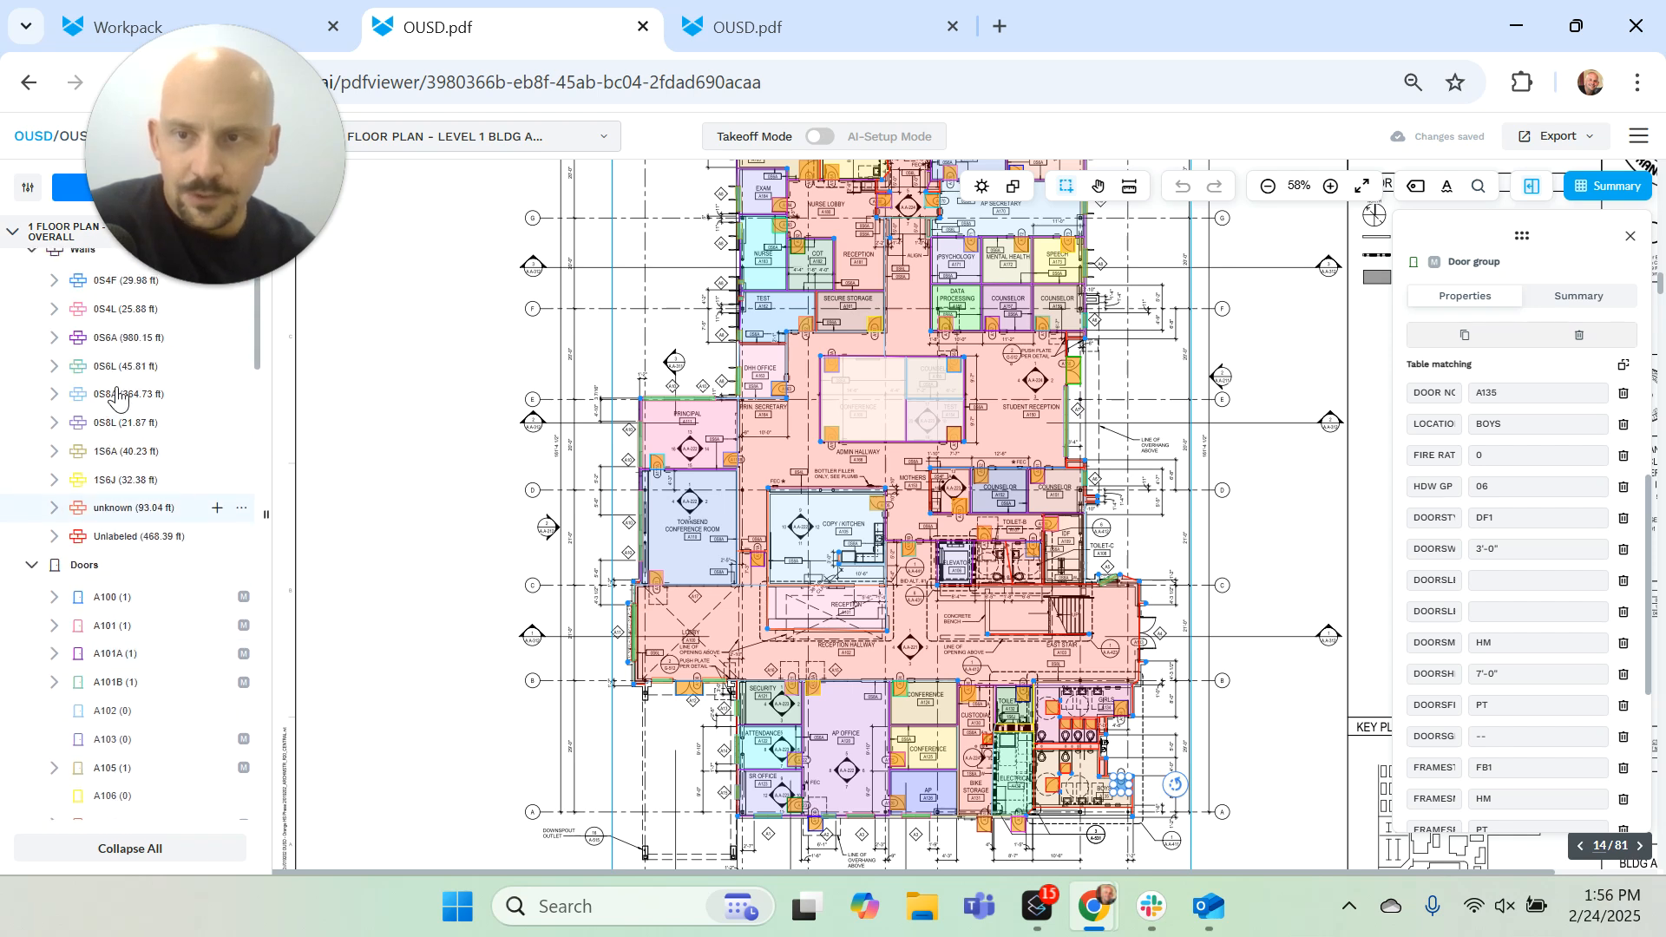
left_click(149, 360)
left_click(241, 354)
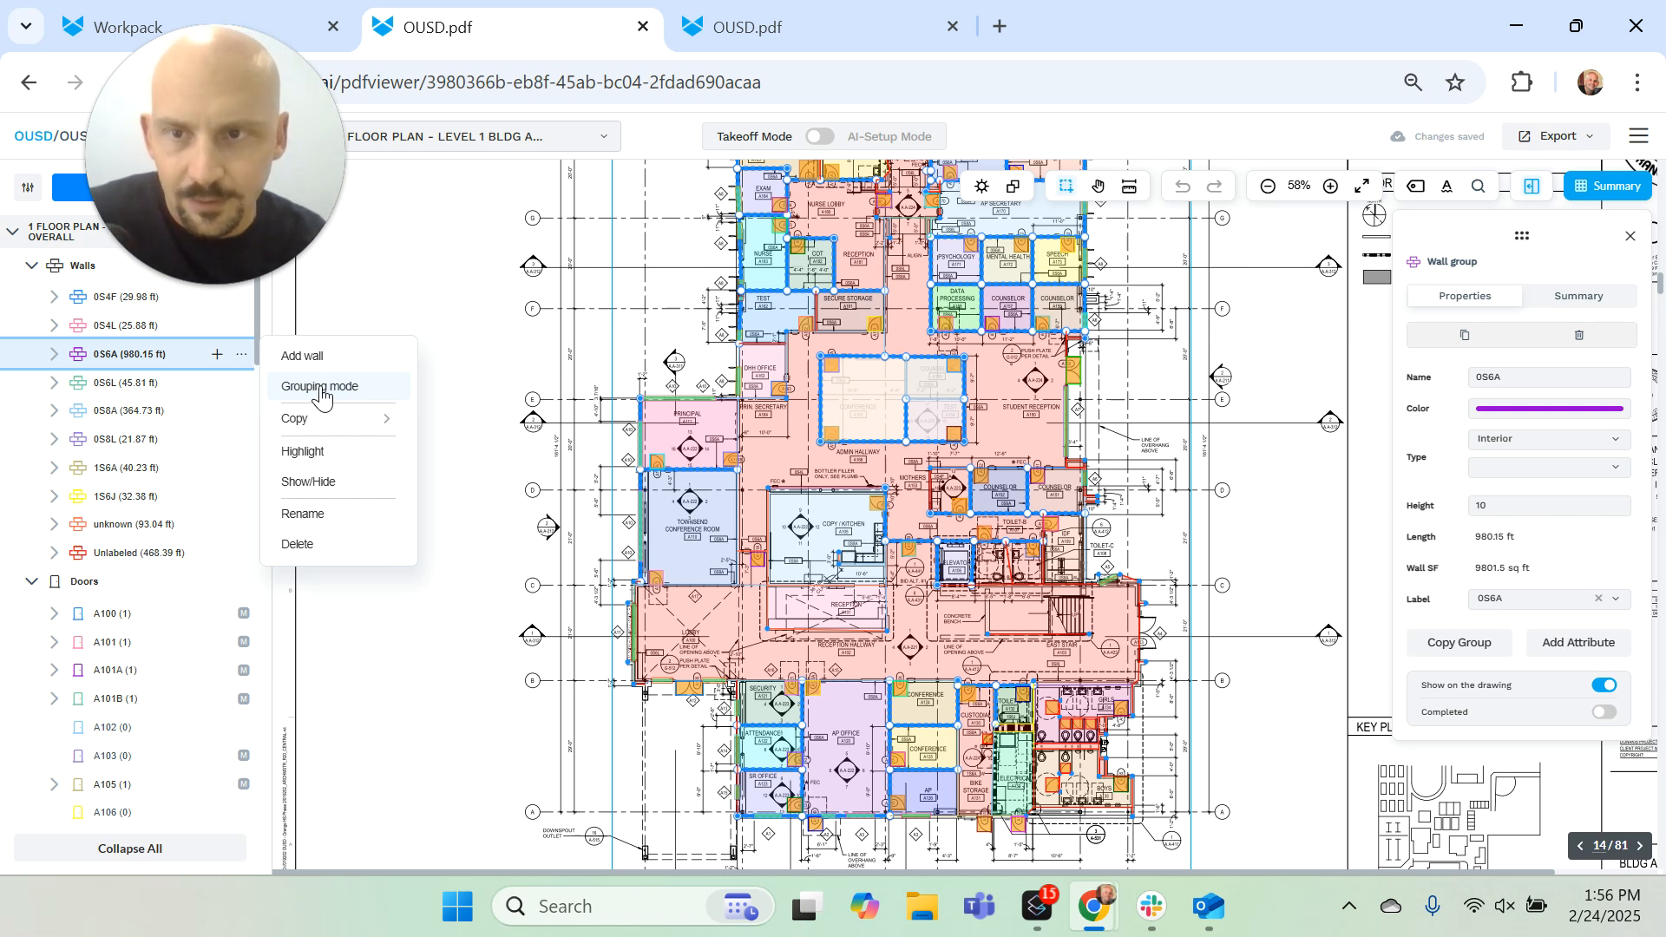
left_click(319, 387)
scroll(937, 364, "up", 3)
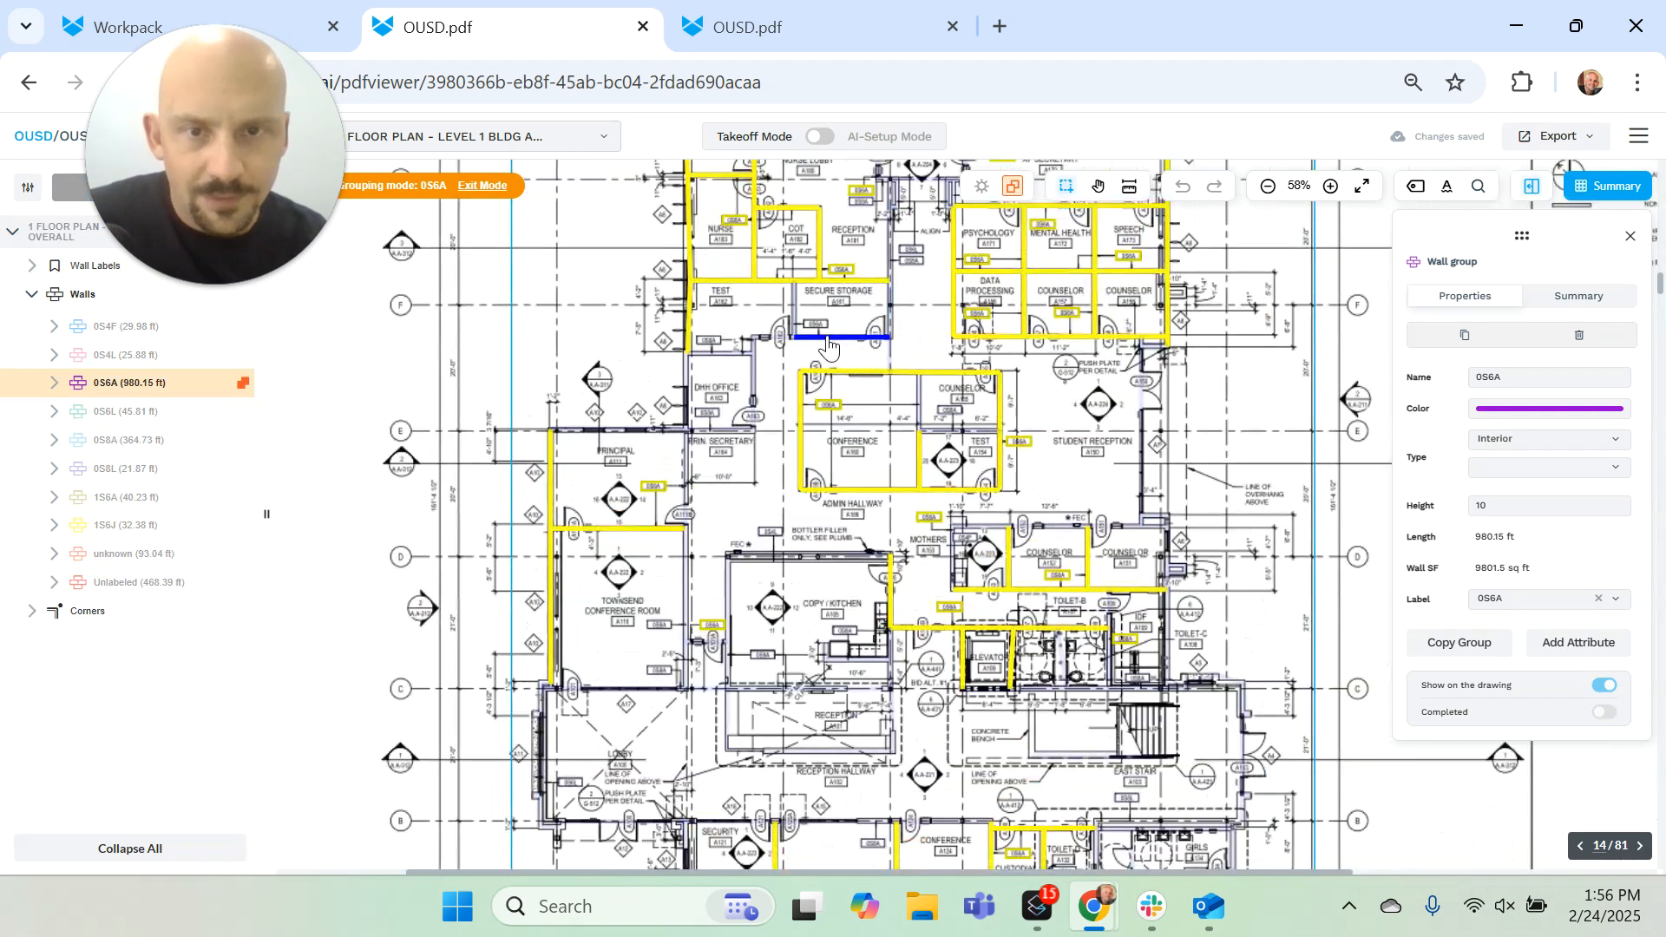
left_click(797, 327)
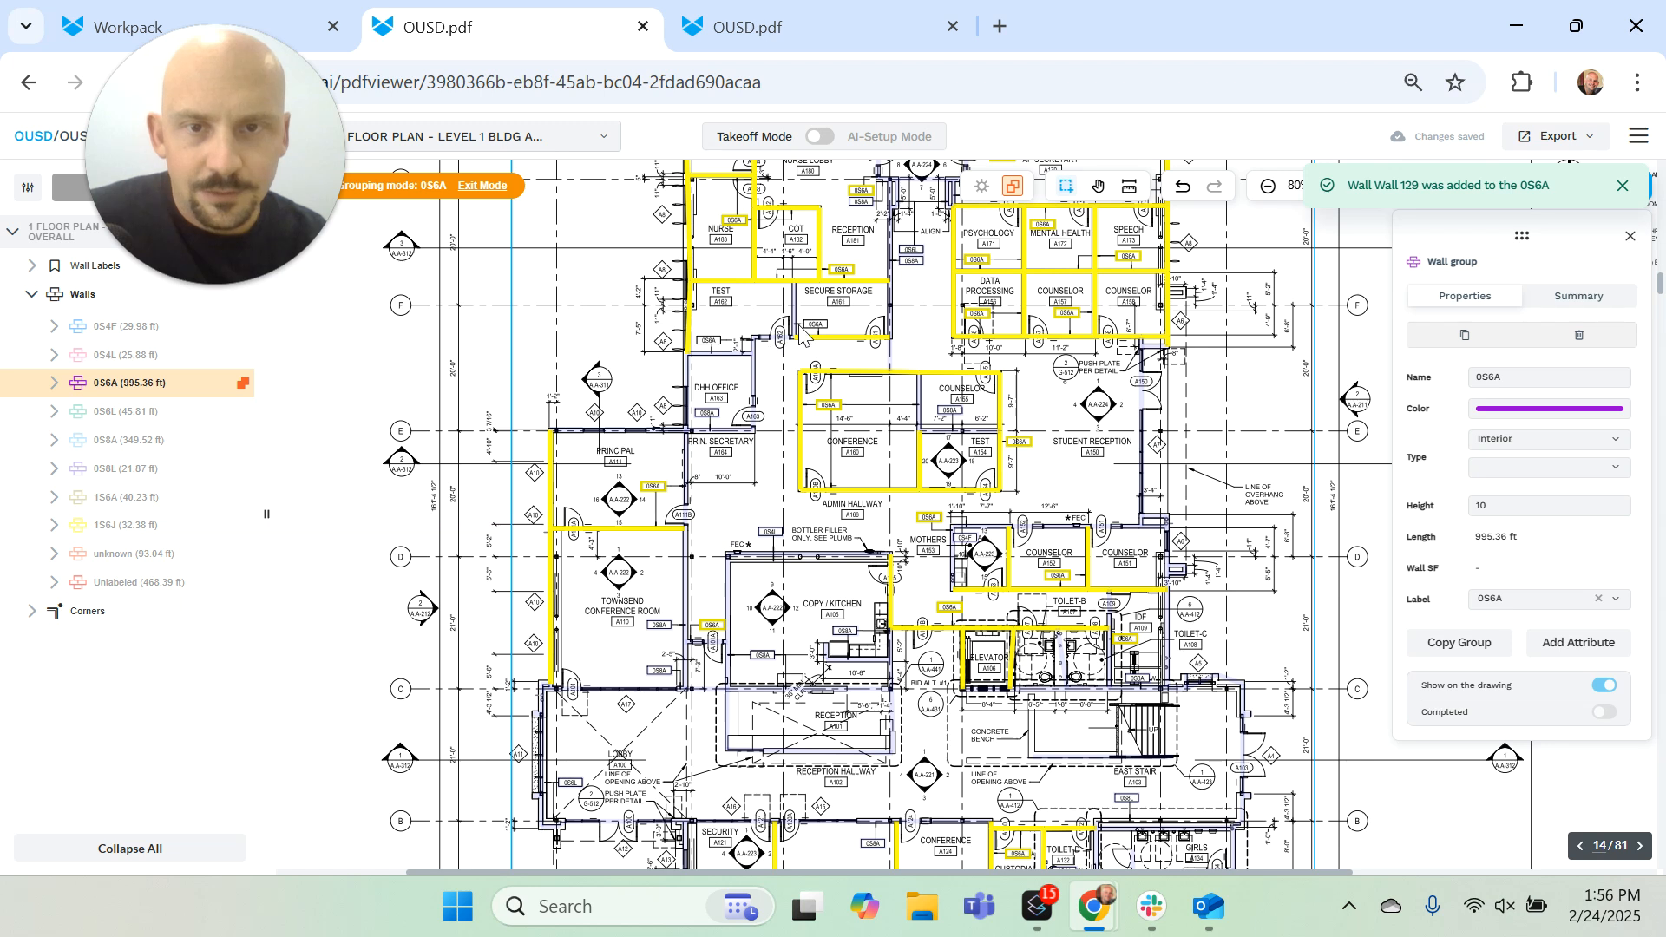
Step: Add the wall between Test A162 and Secure Storage A161 and the wall with Test A162's door to group 0S6A
scroll(796, 335, "up", 3)
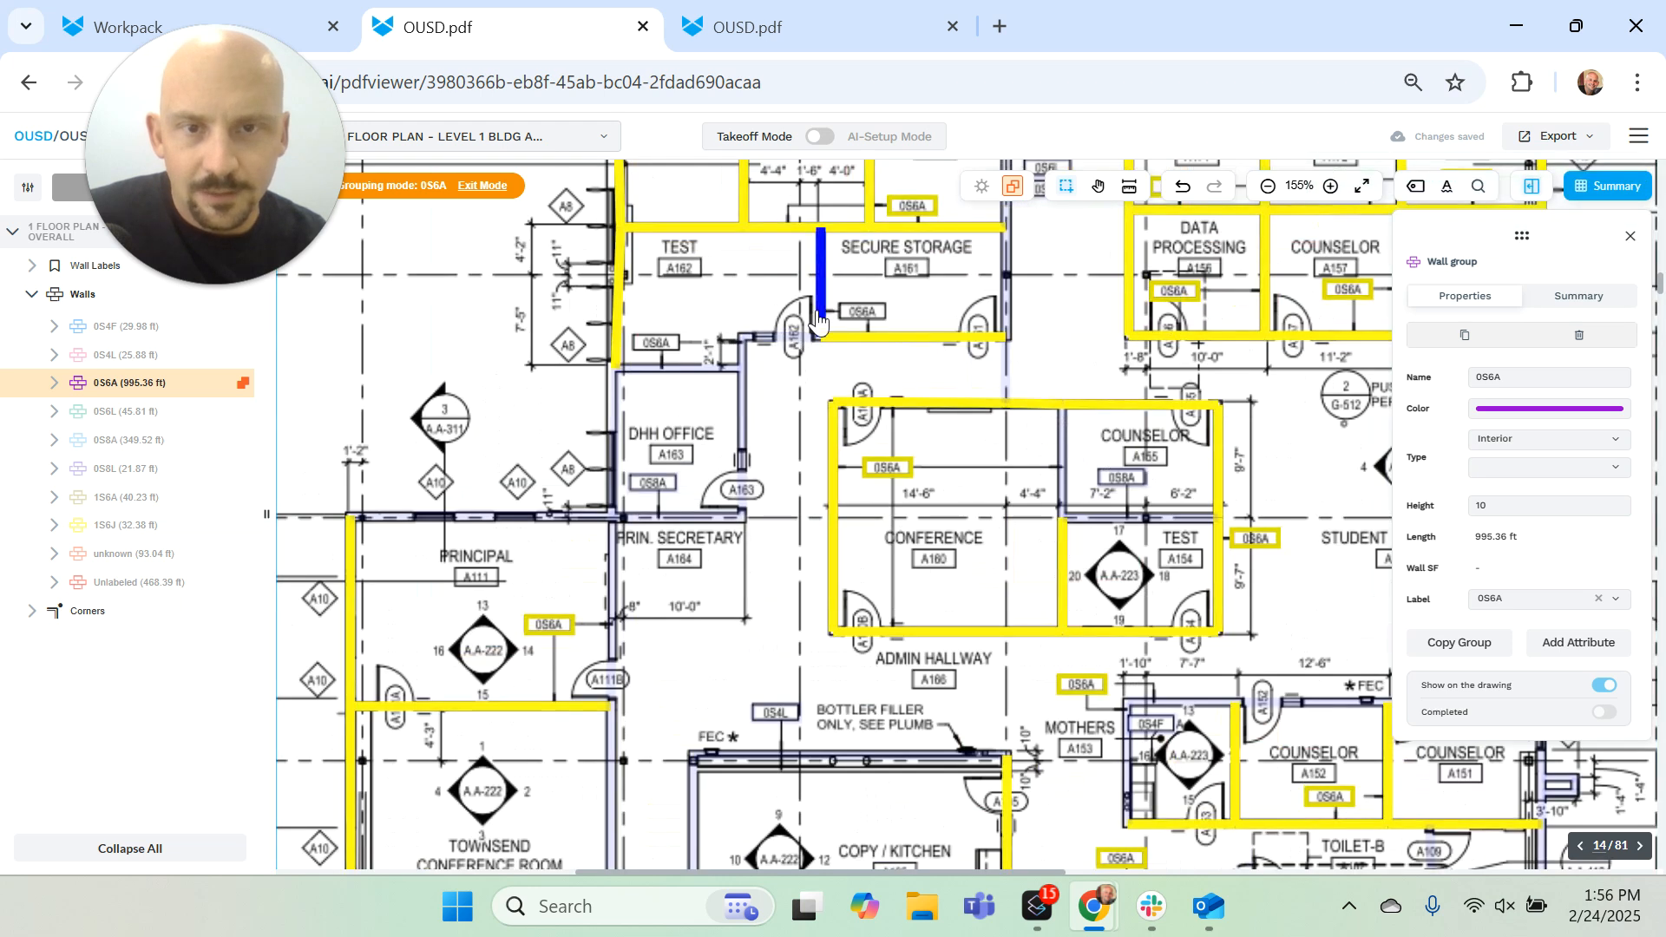
left_click(788, 345)
left_click(763, 338)
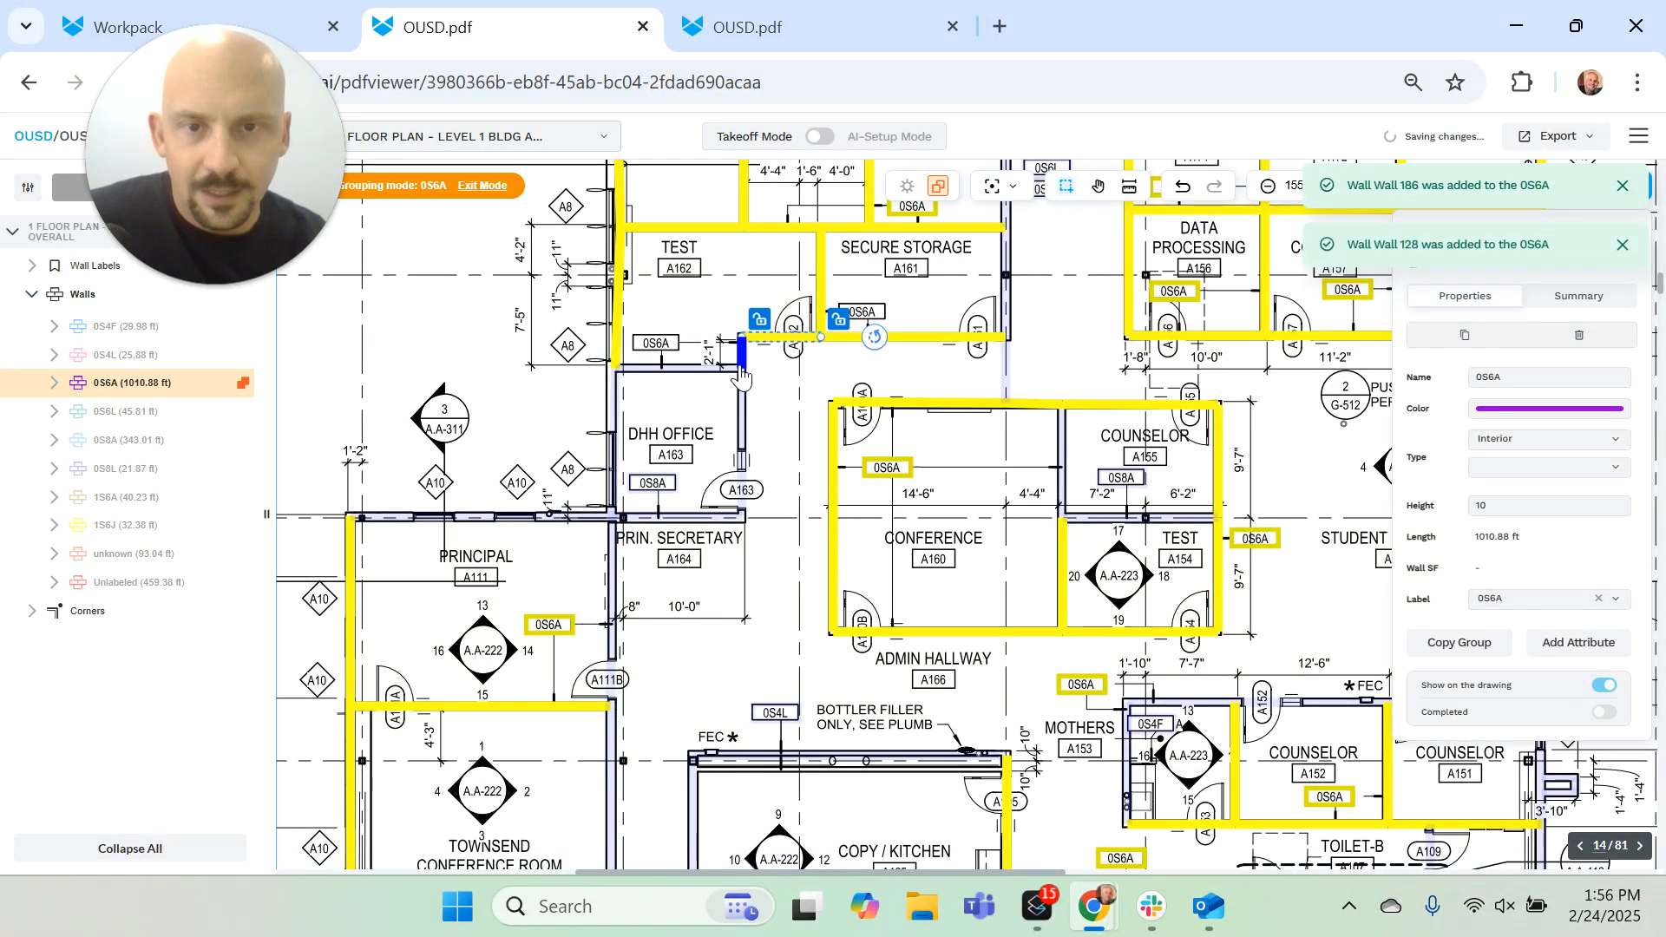
left_click(913, 340)
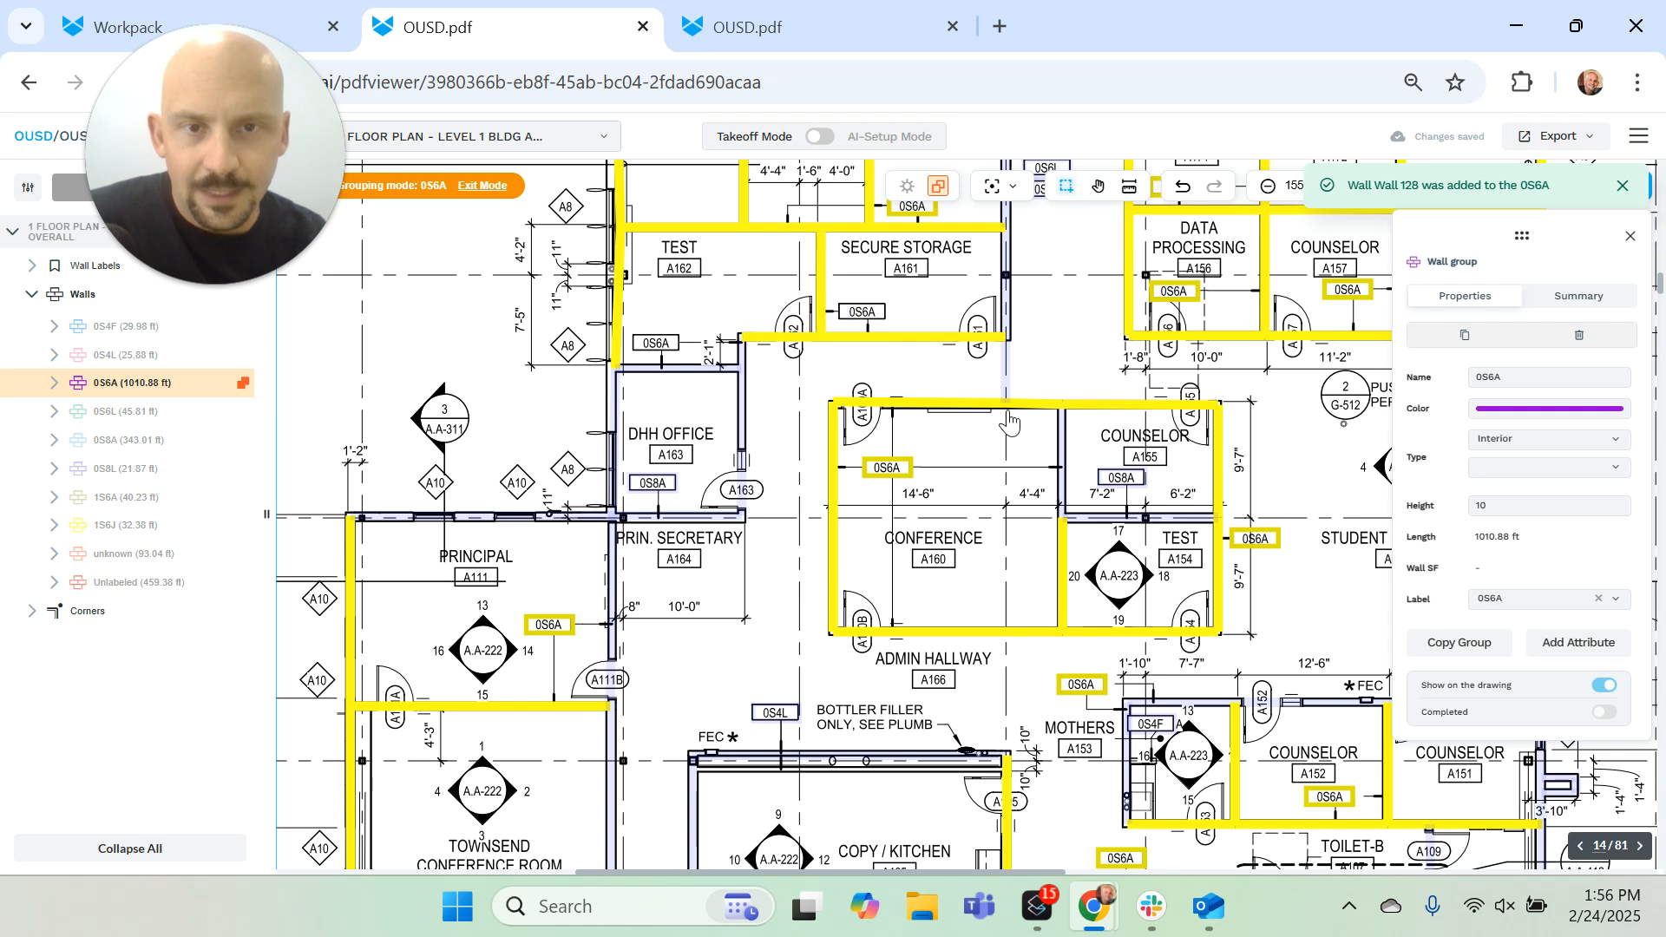
left_click(923, 338)
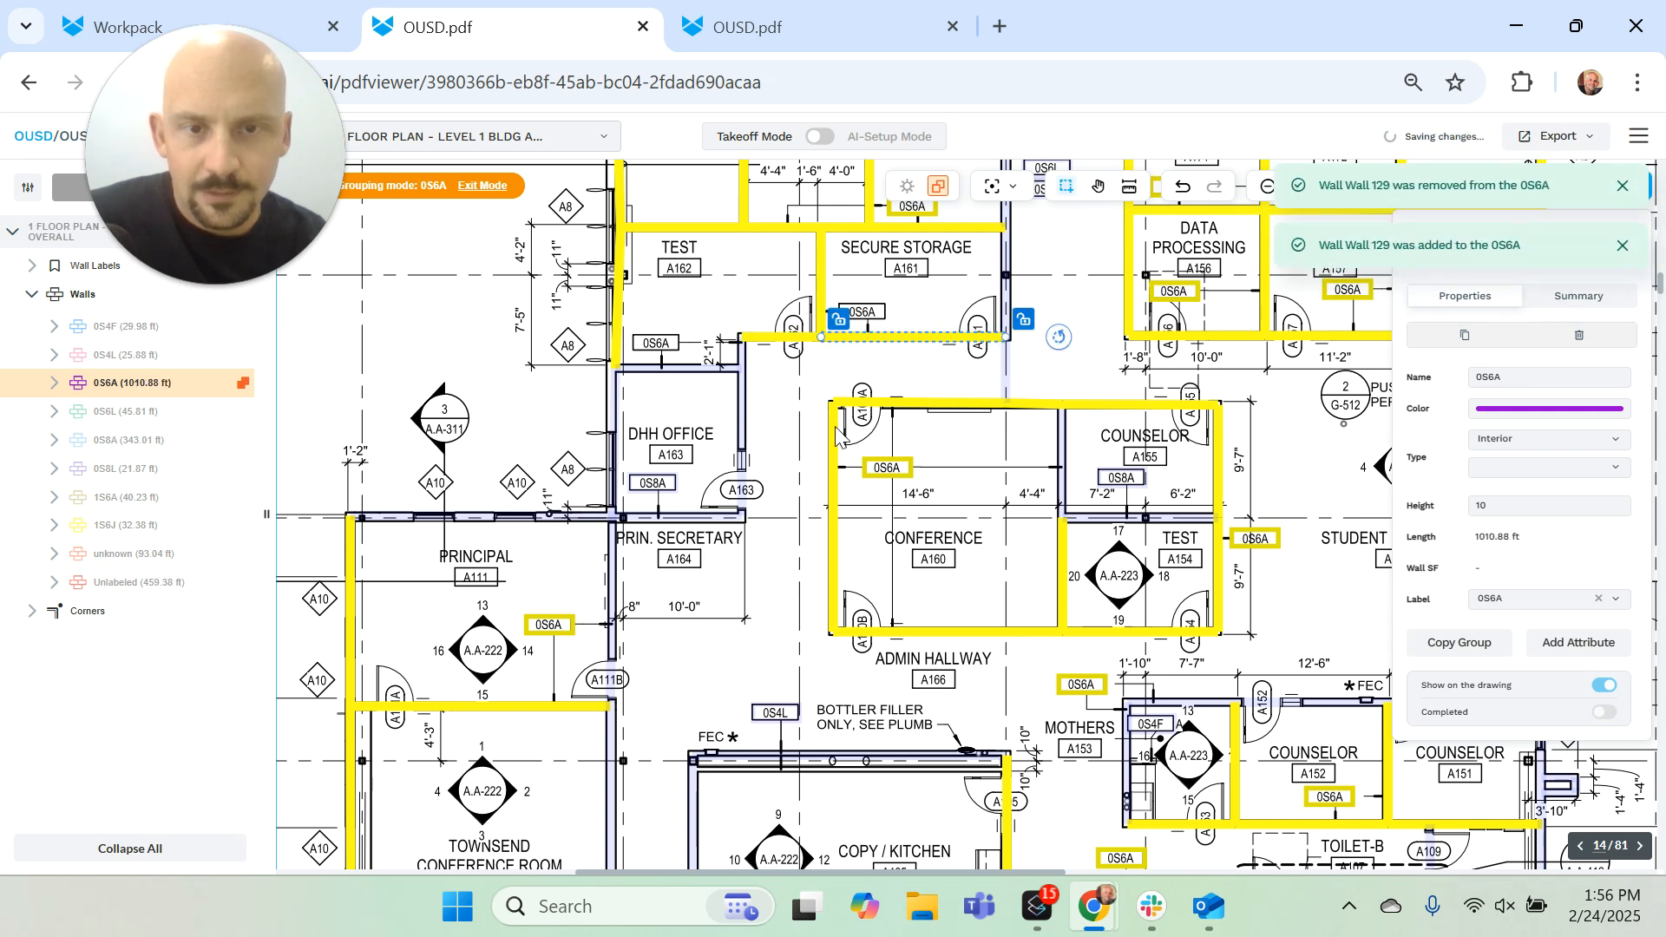
Step: Add the wall between Conference A160 and Counselor A165 to group 0S6A and exit grouping mode
left_click(1060, 468)
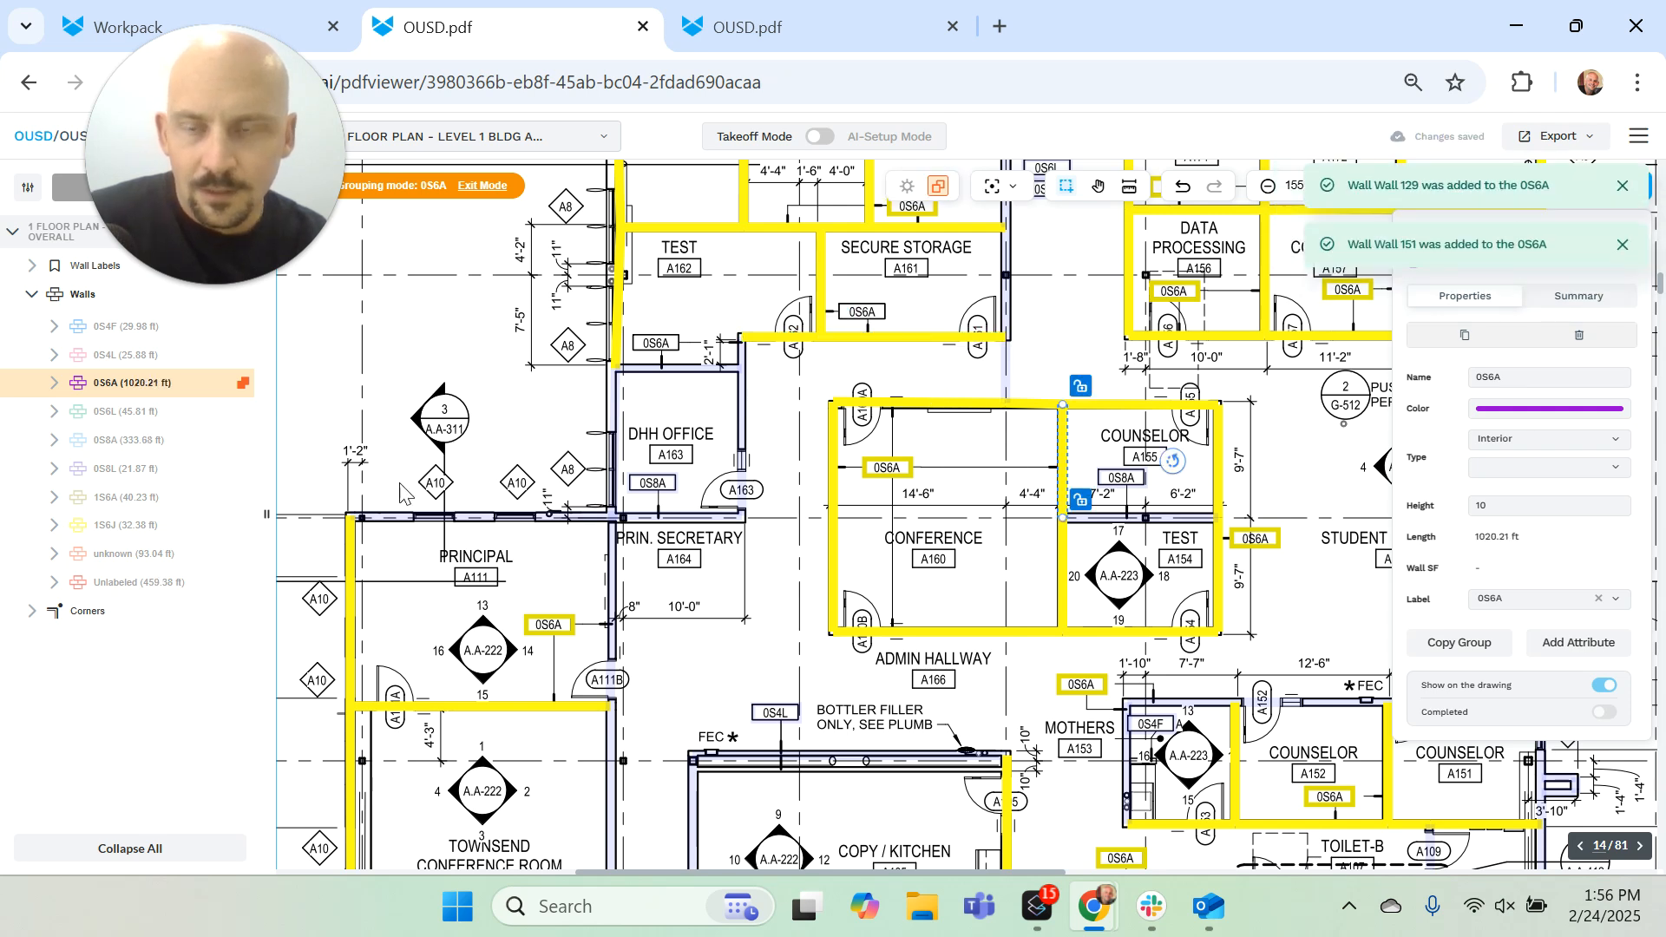
scroll(735, 512, "down", 5)
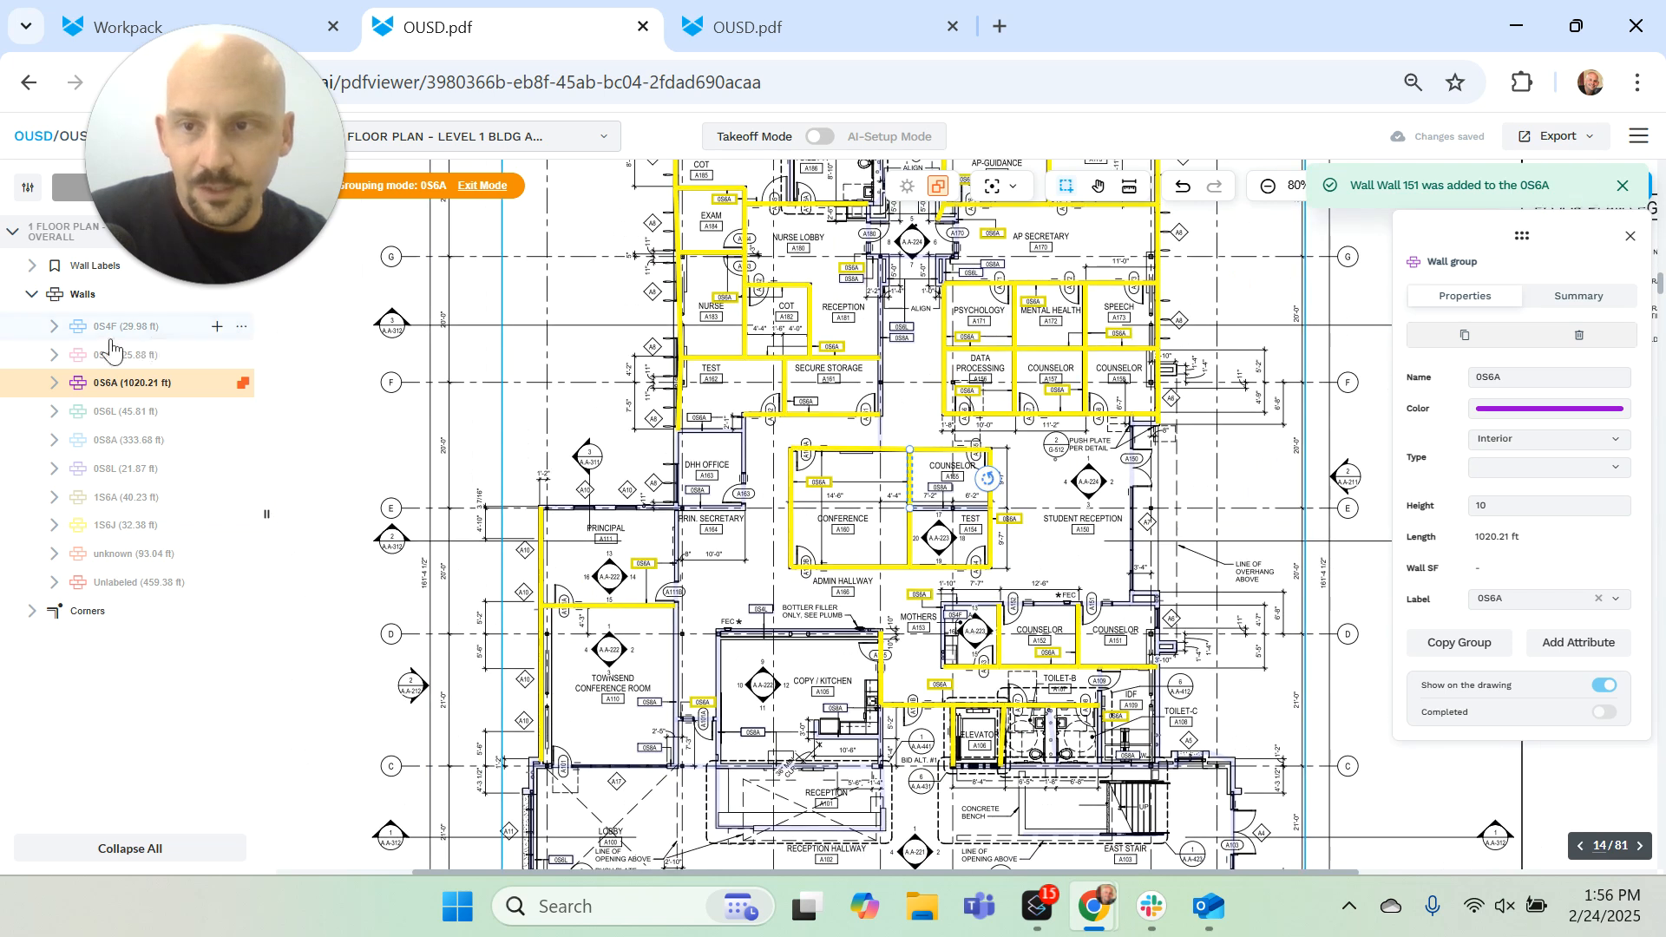
left_click_drag(170, 161, 330, 159)
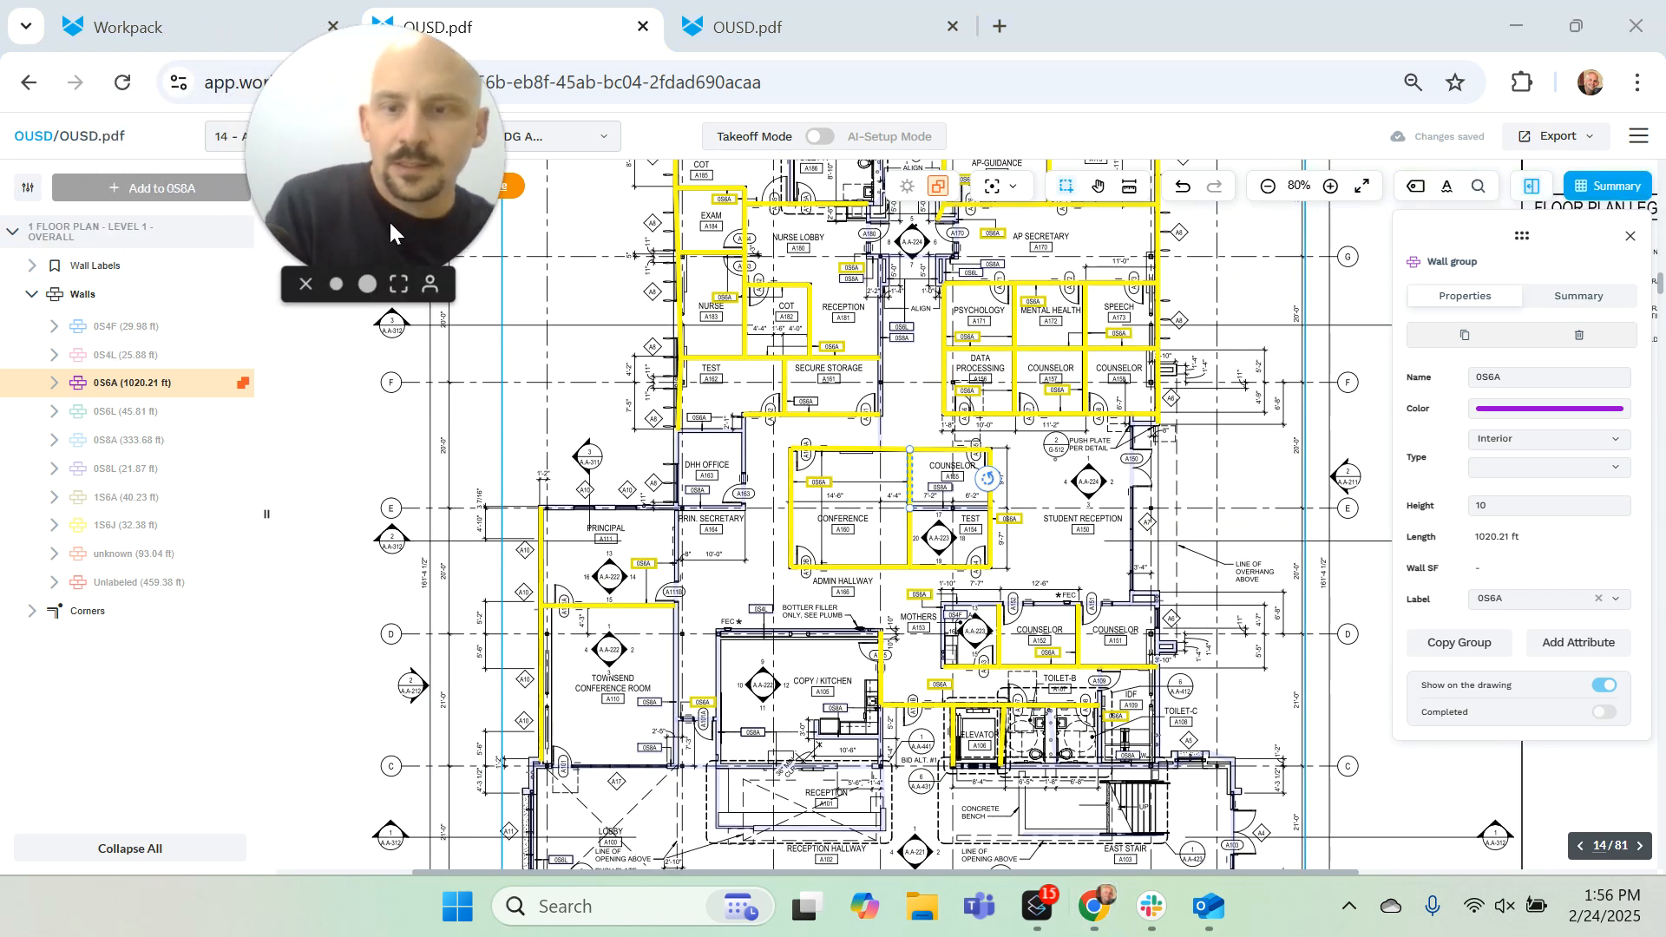
left_click(513, 186)
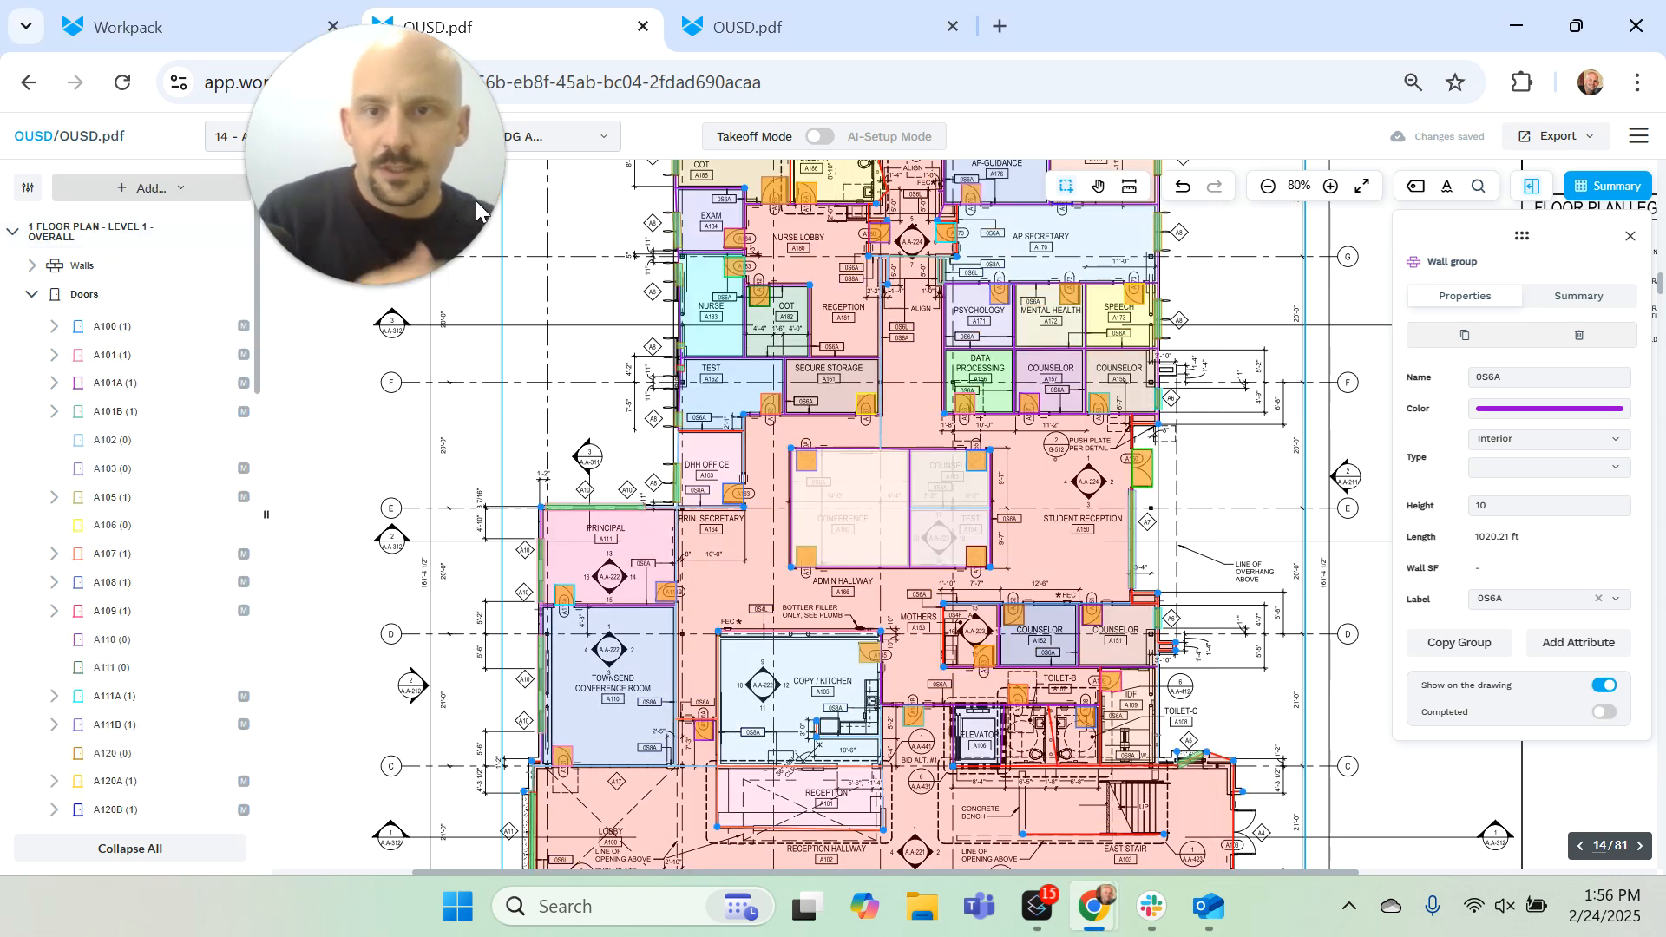
Step: Expand the room groups, examine room A126's matched finish schedule data, and select the Admin Hallway area on the plan
scroll(173, 660, "down", 15)
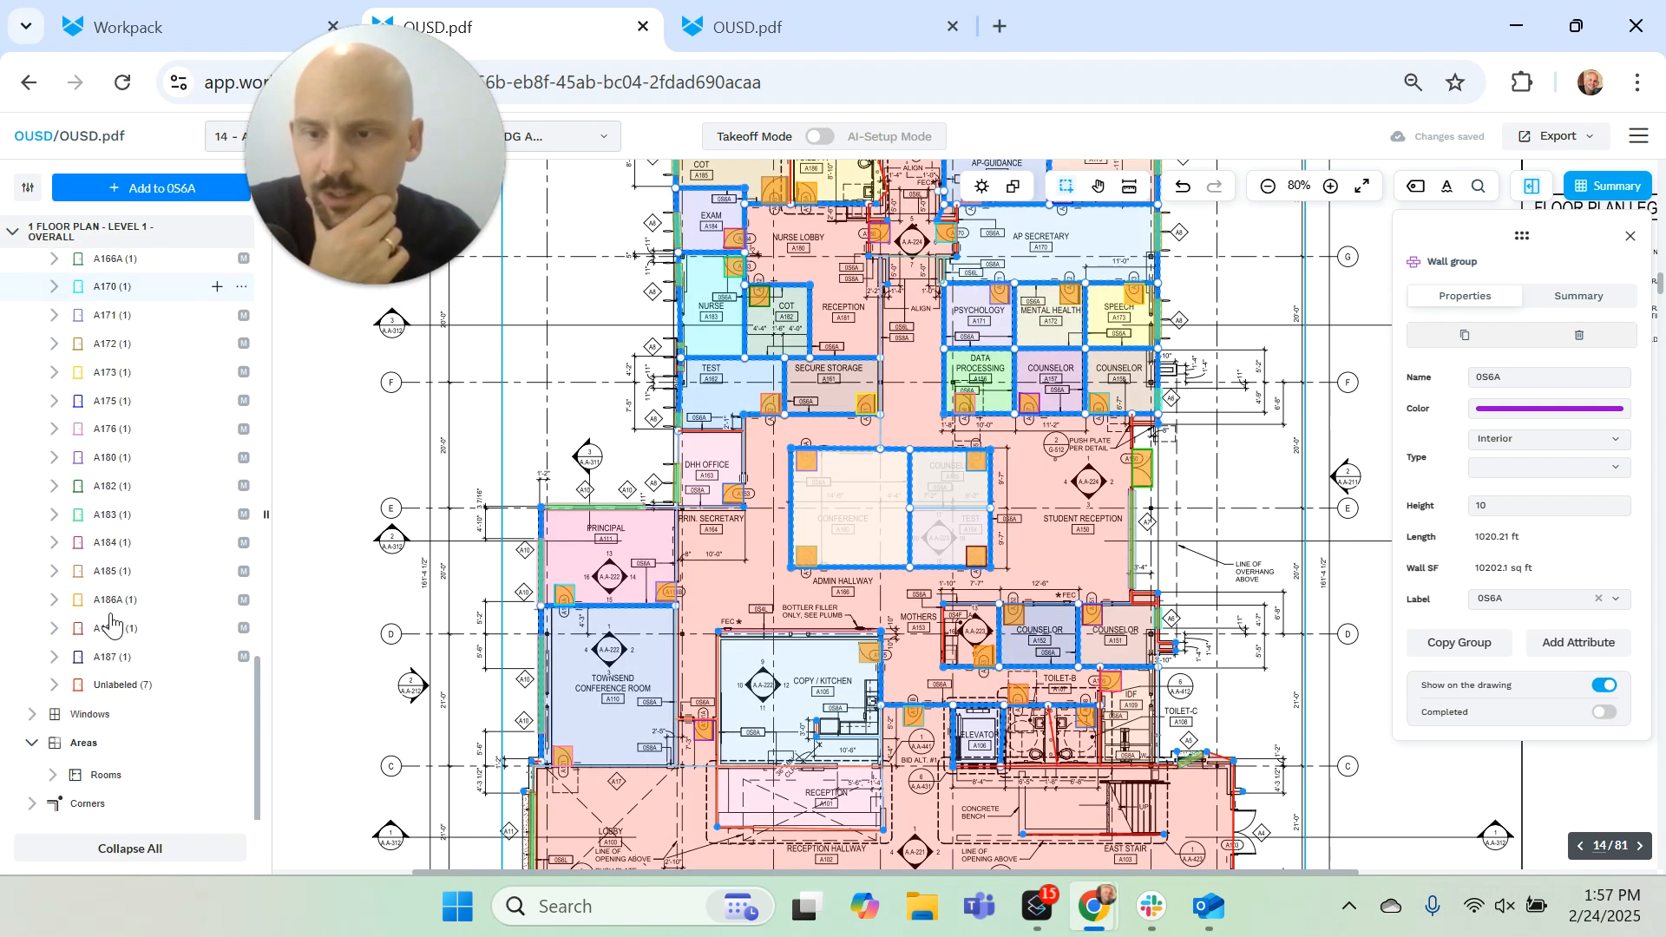
left_click(80, 772)
scroll(138, 737, "down", 5)
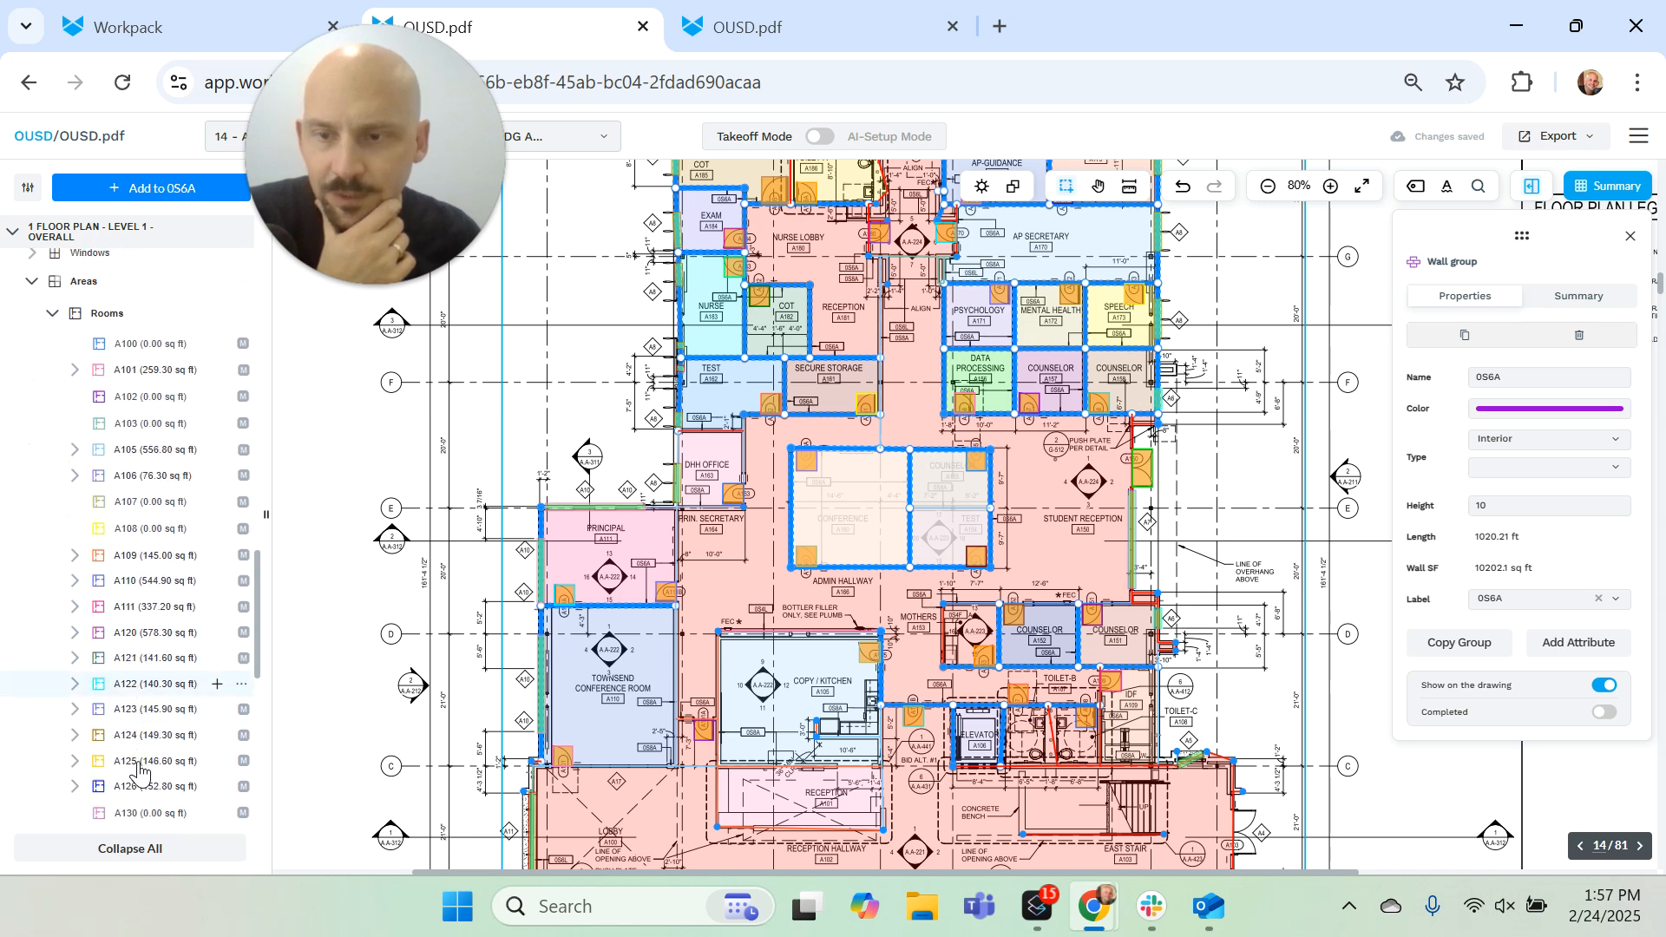
left_click(137, 734)
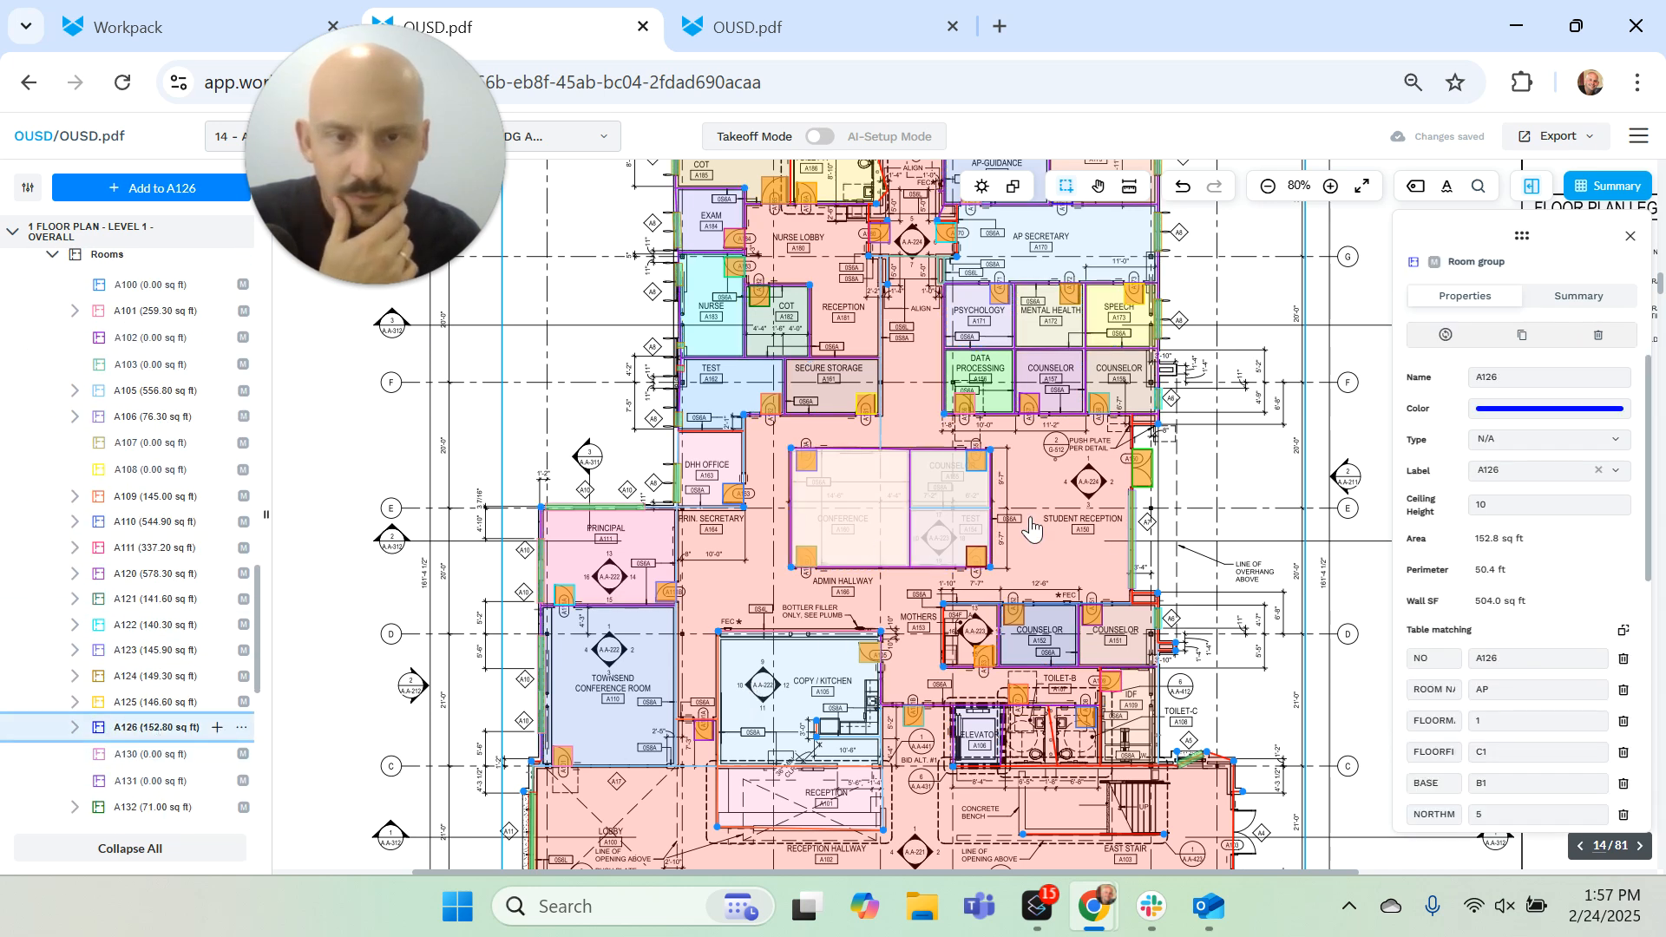
scroll(1527, 590, "down", 3)
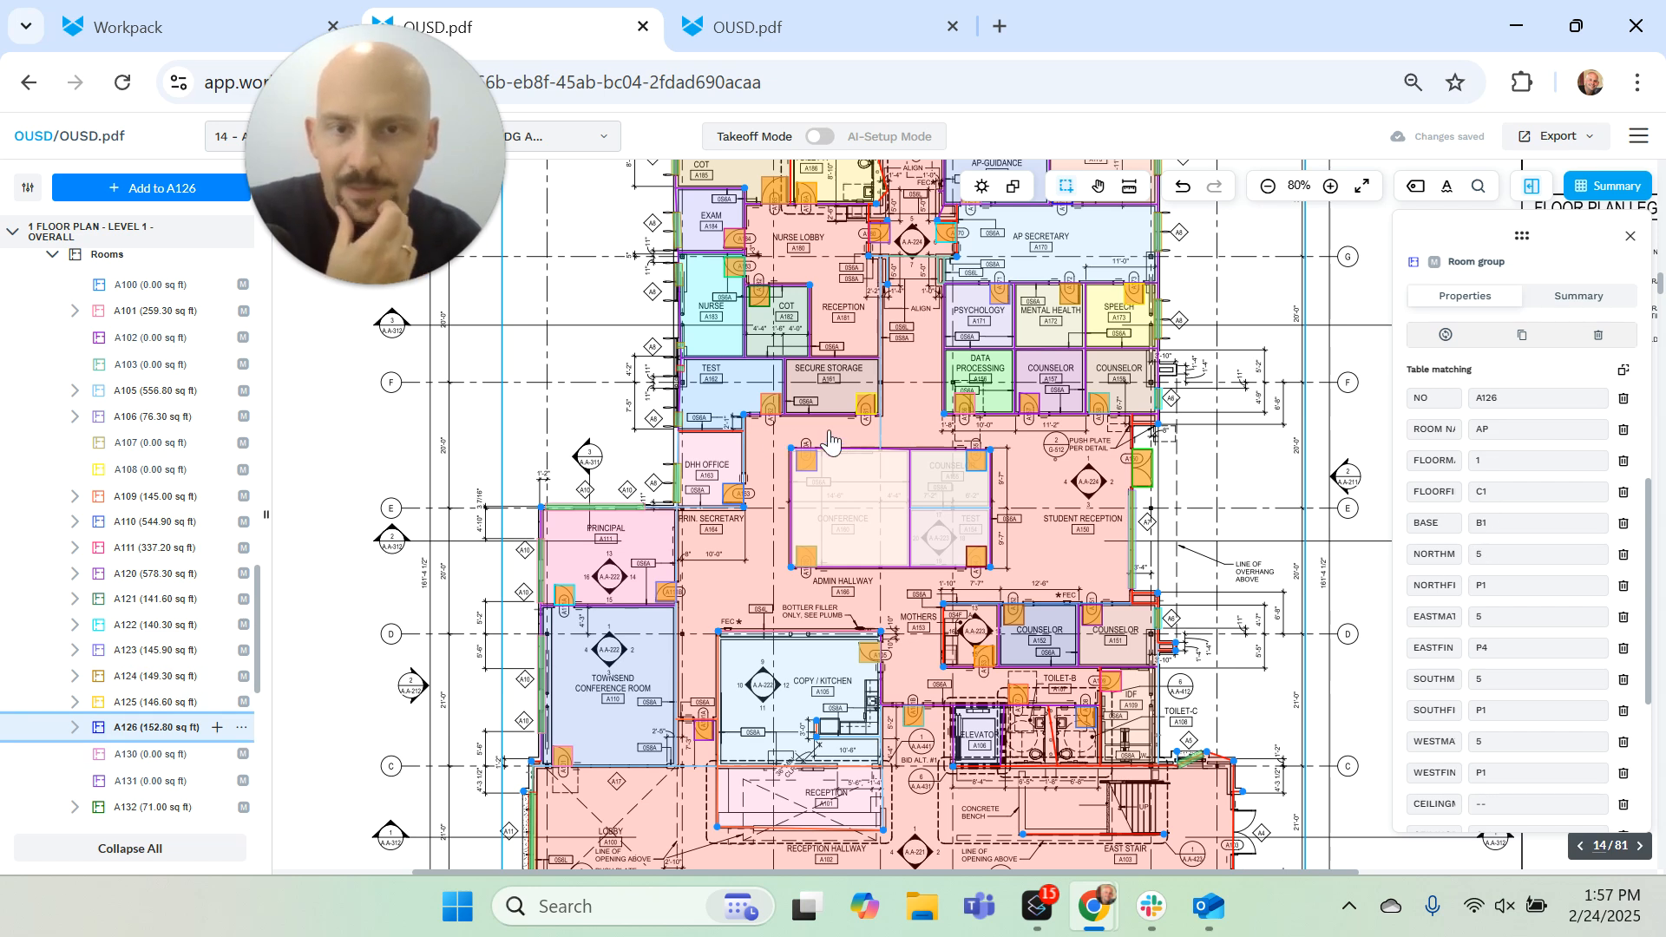
left_click(879, 438)
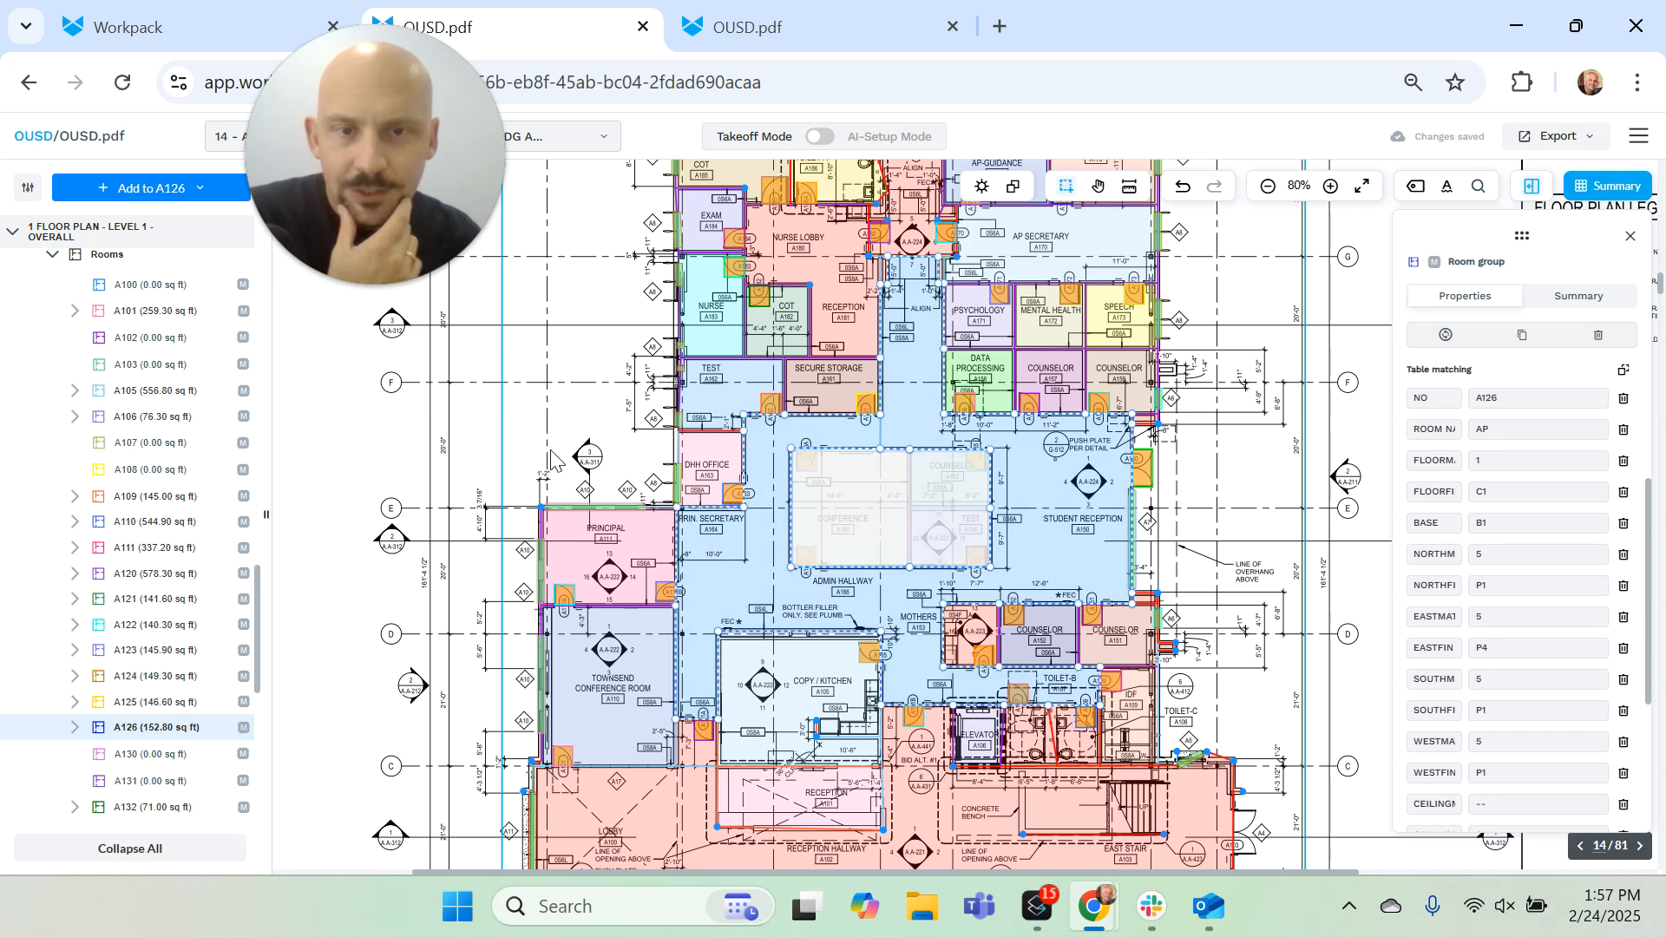
Step: Merge the Admin Hallway room area with the corridor area between Nurse Lobby and AP Secretary
mouse_move(1045, 499)
left_mouse_down()
mouse_move(1153, 503)
mouse_move(1047, 503)
left_mouse_up()
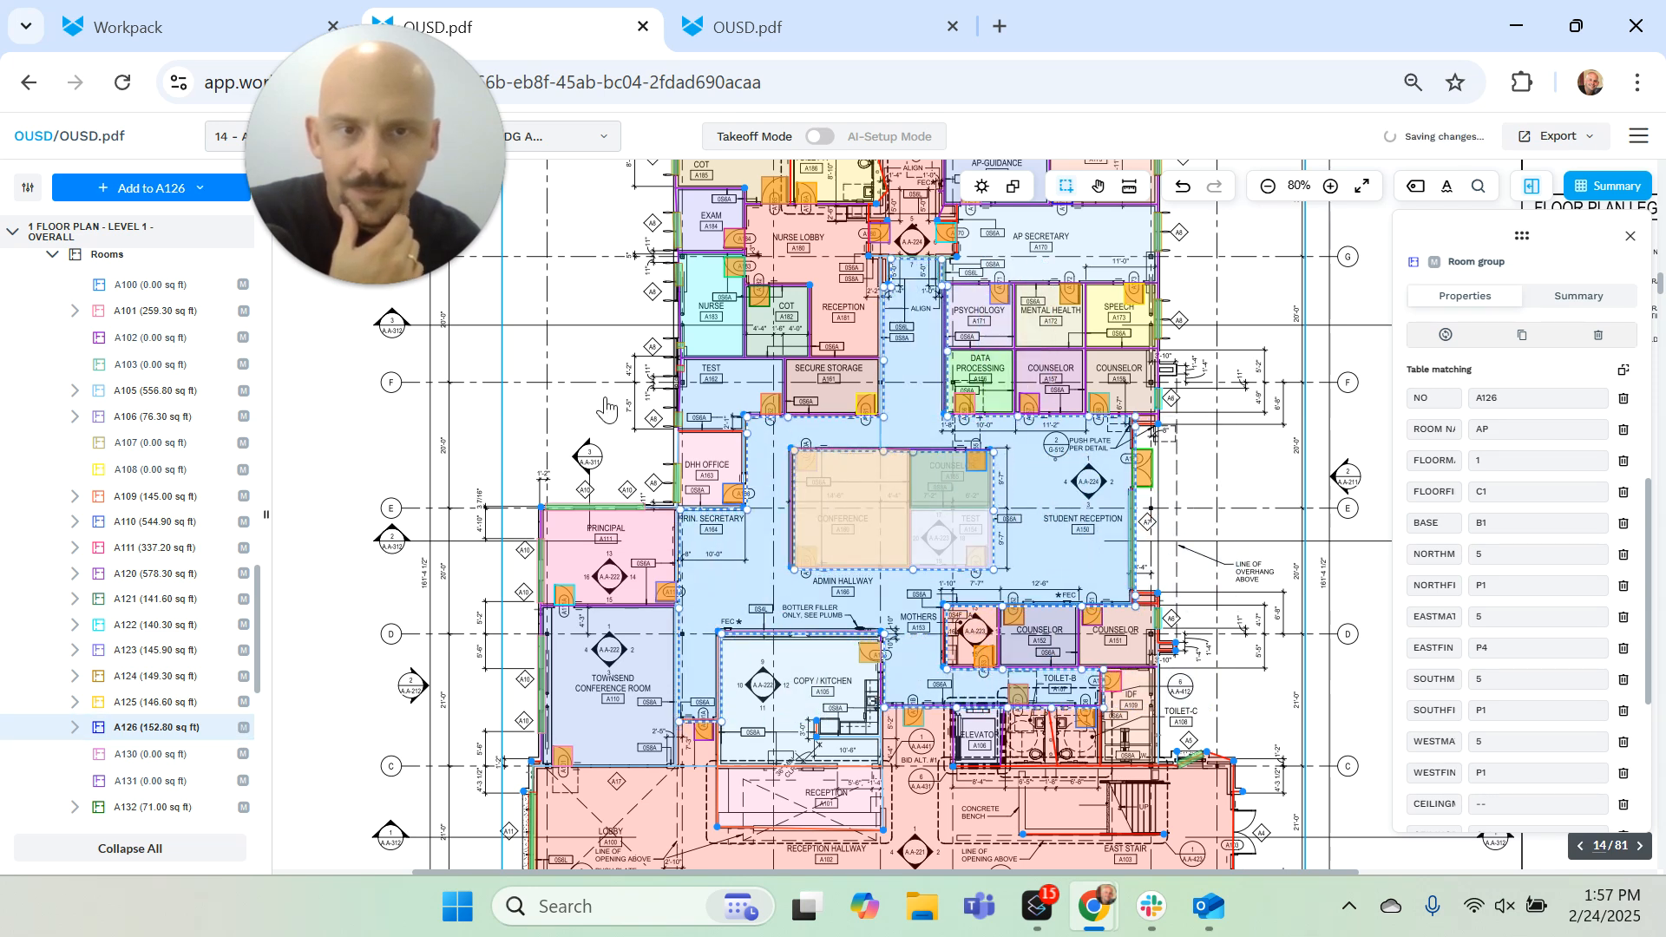
right_click(902, 365)
left_click(984, 482)
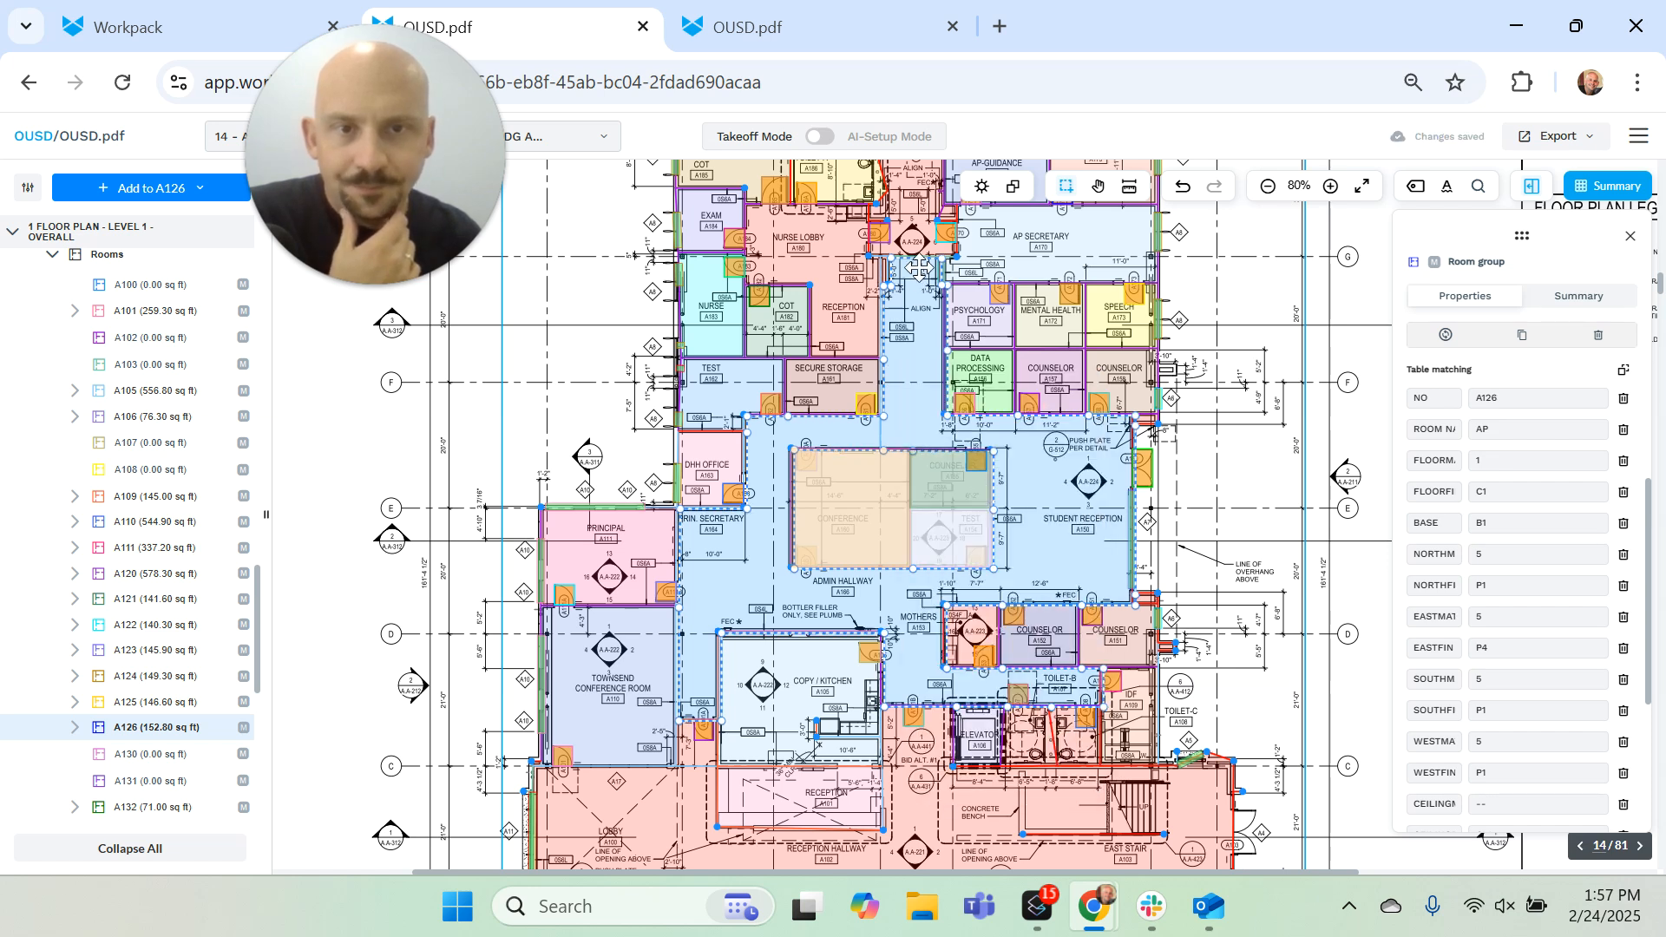
scroll(908, 245, "up", 3)
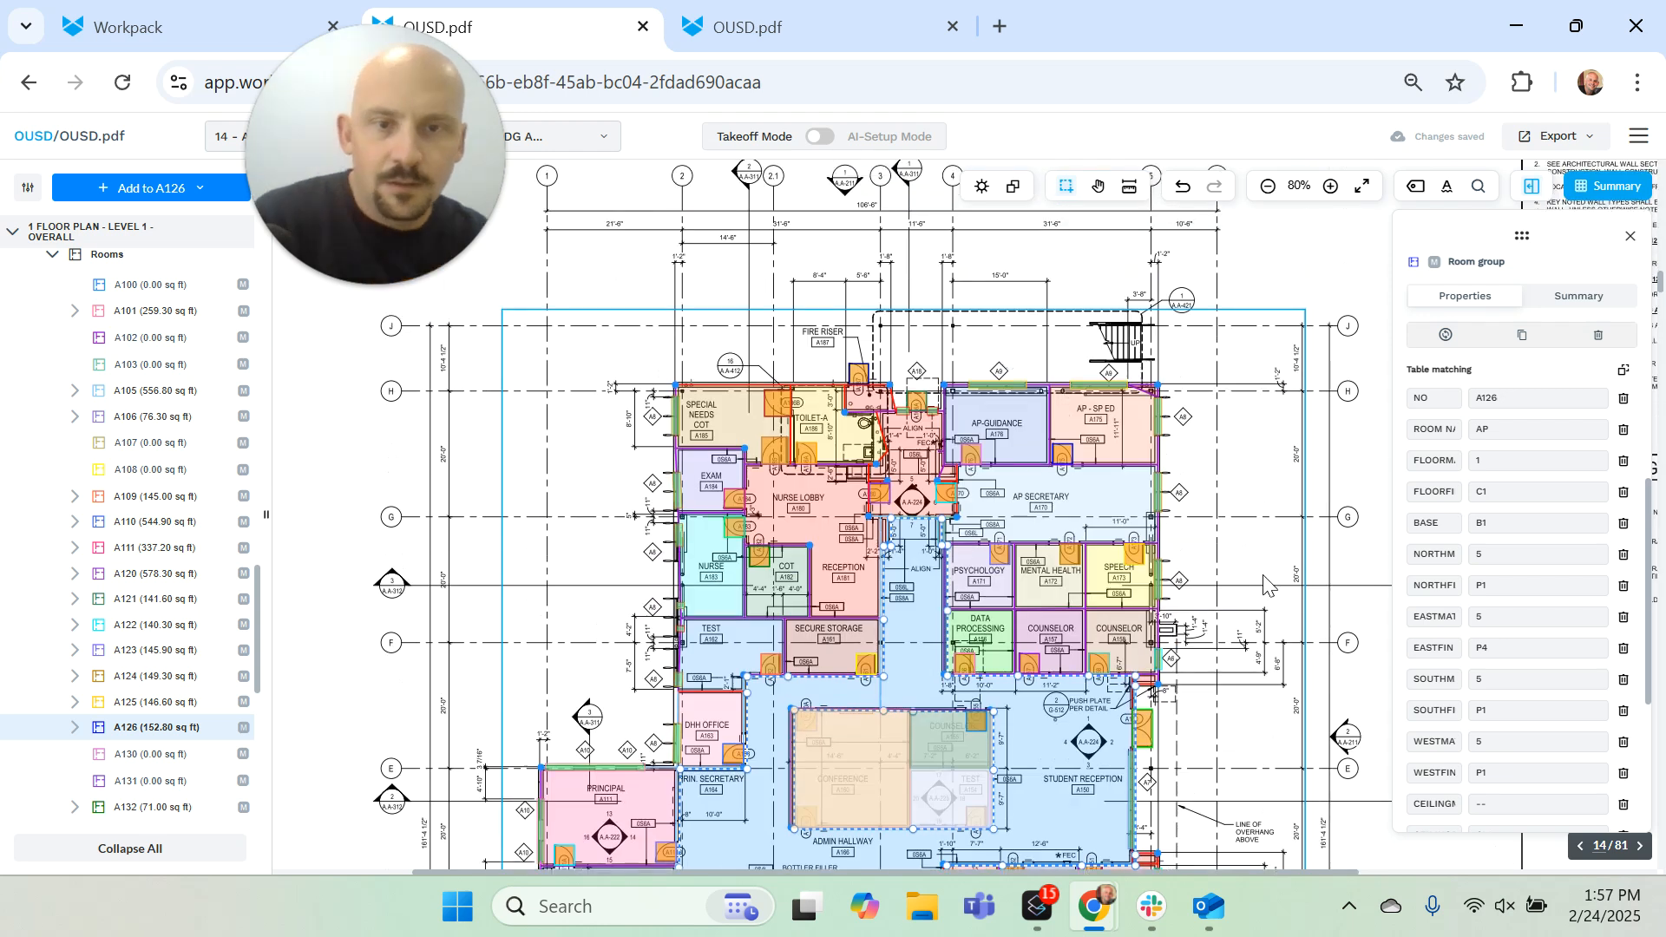
left_click(1127, 547)
right_click(907, 564)
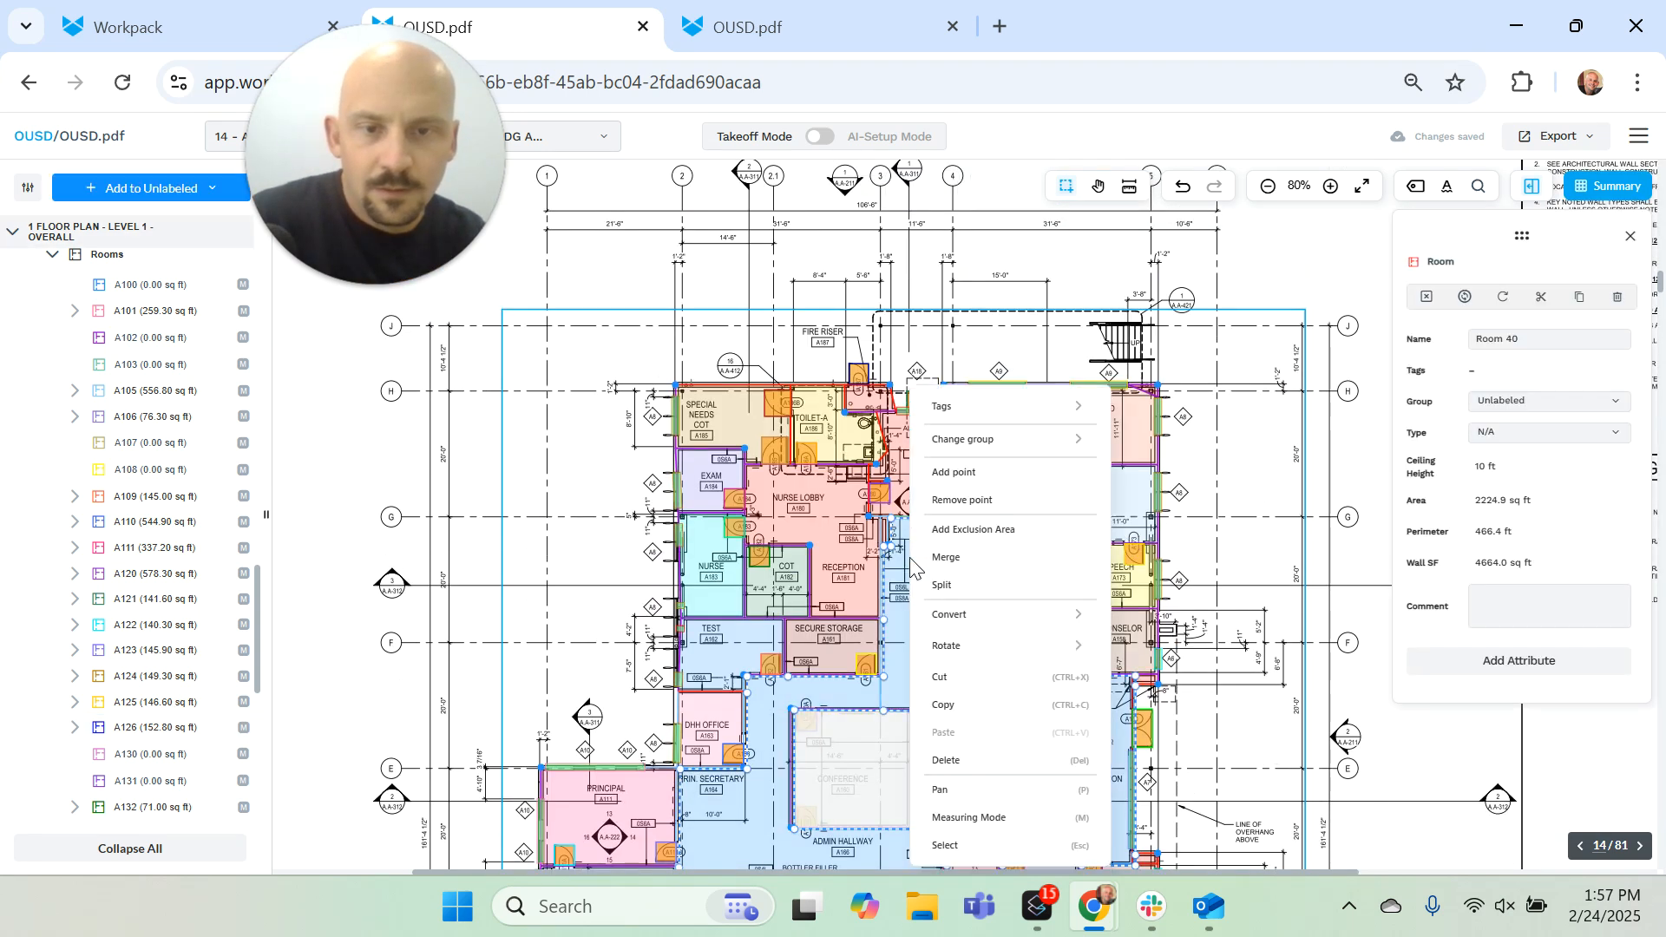
left_click(965, 572)
left_click(910, 455)
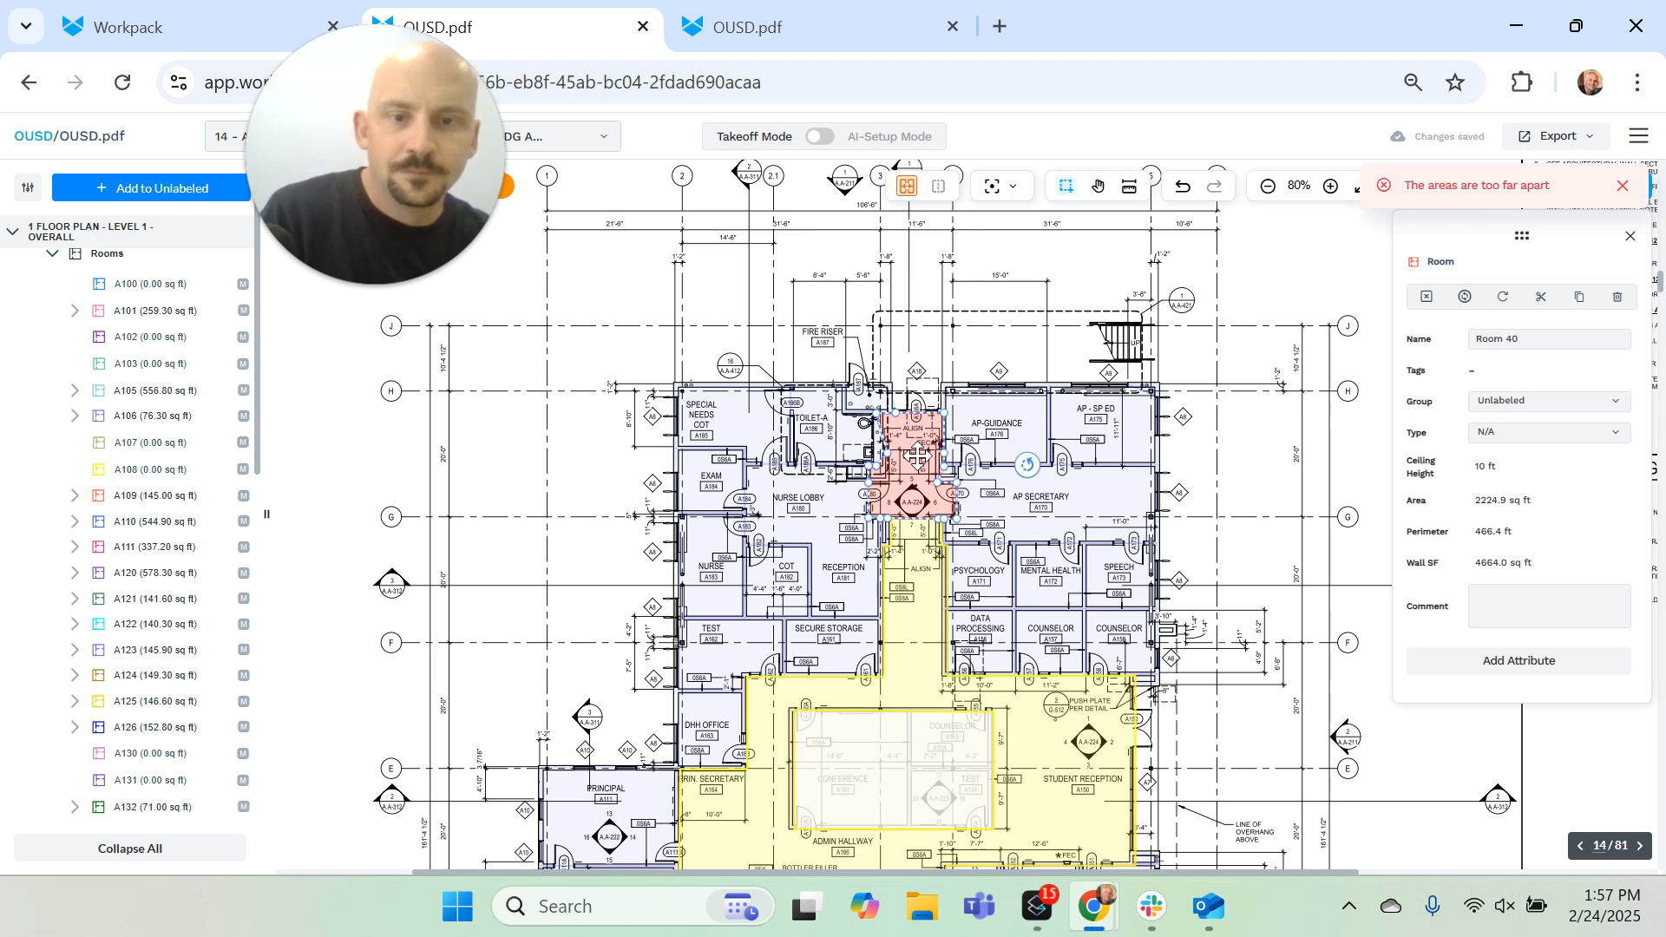
left_click(916, 455)
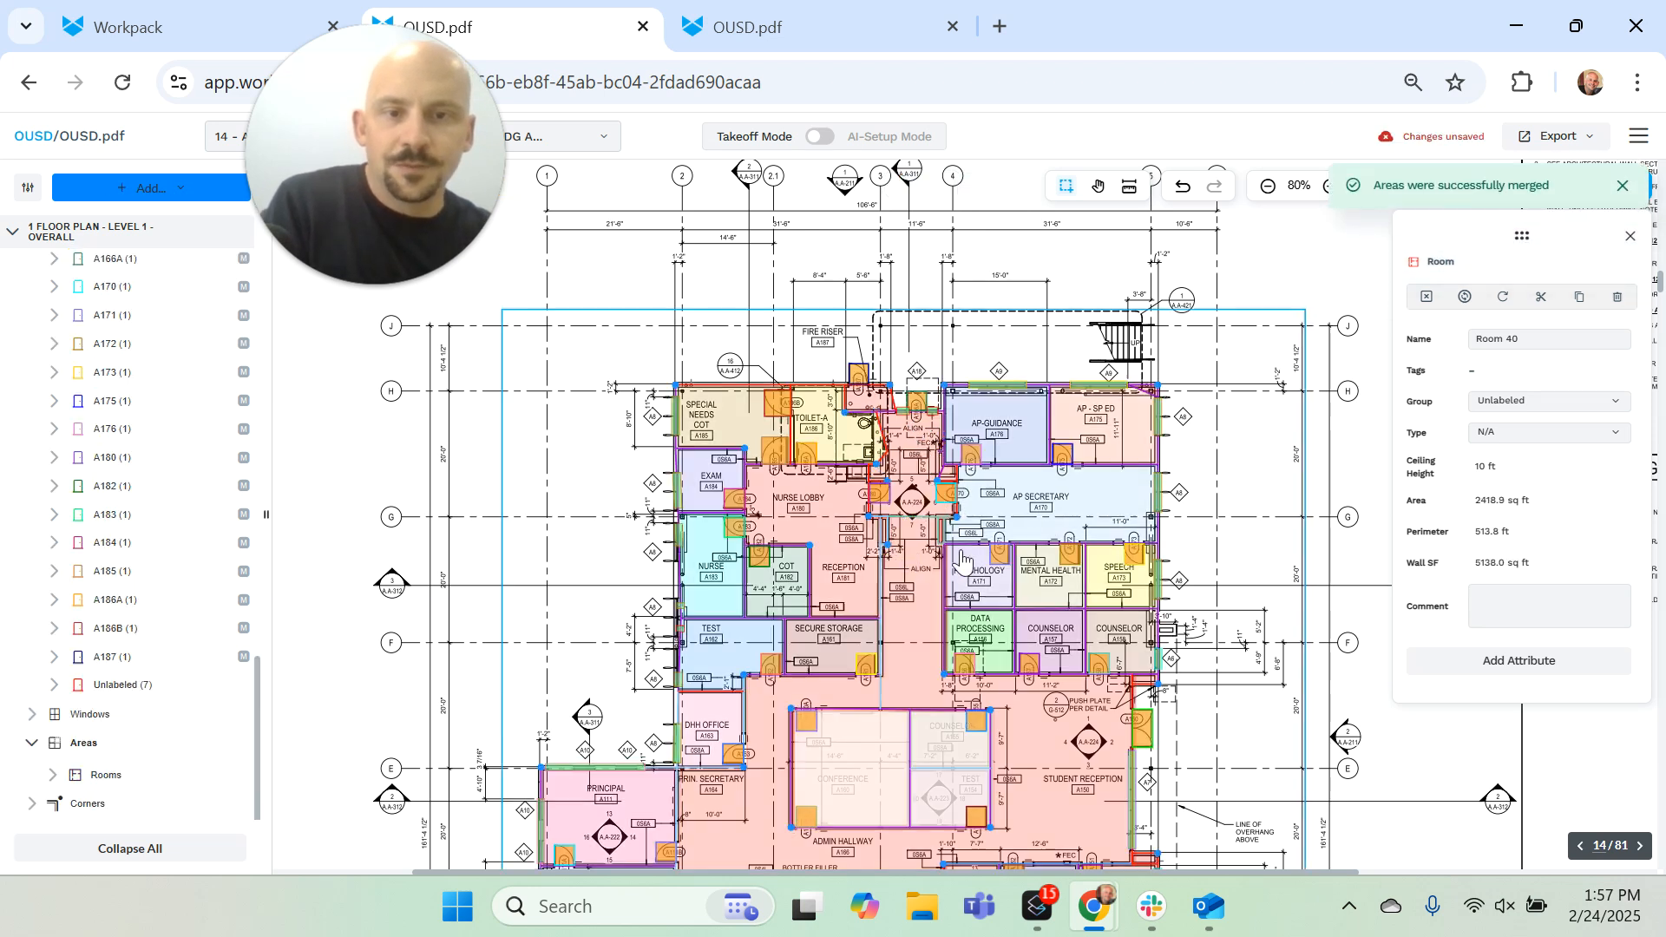
Step: Hide the doors, windows, rooms and corners so that only the wall annotations show on the plan
left_click(28, 189)
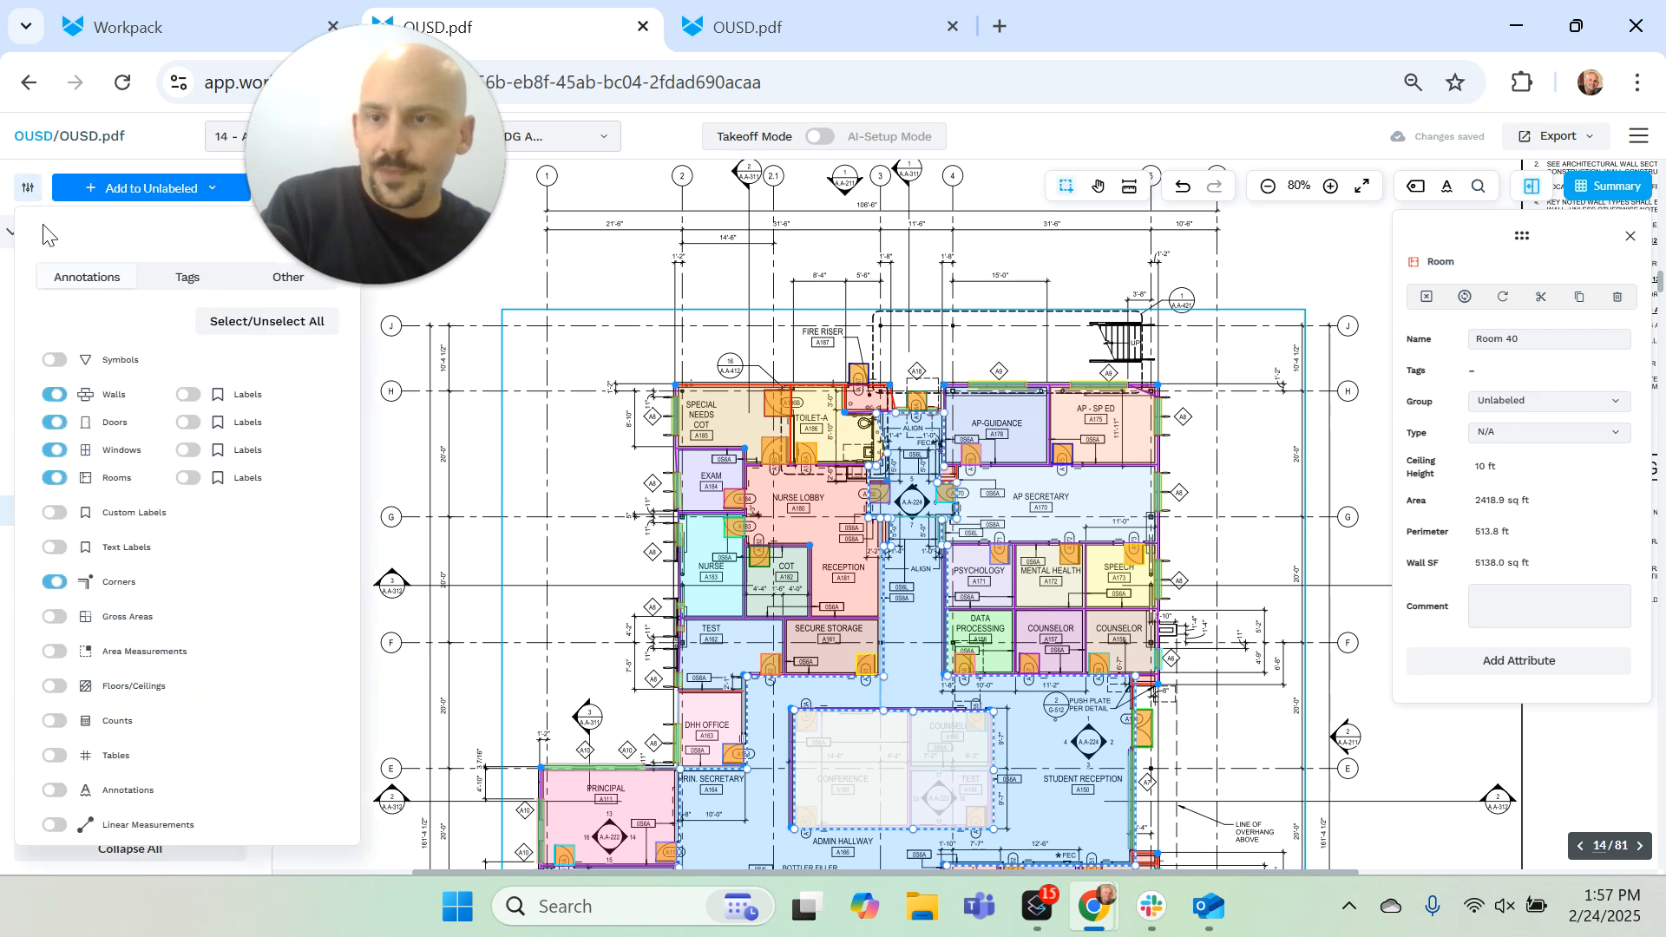
left_click(57, 451)
left_click(55, 478)
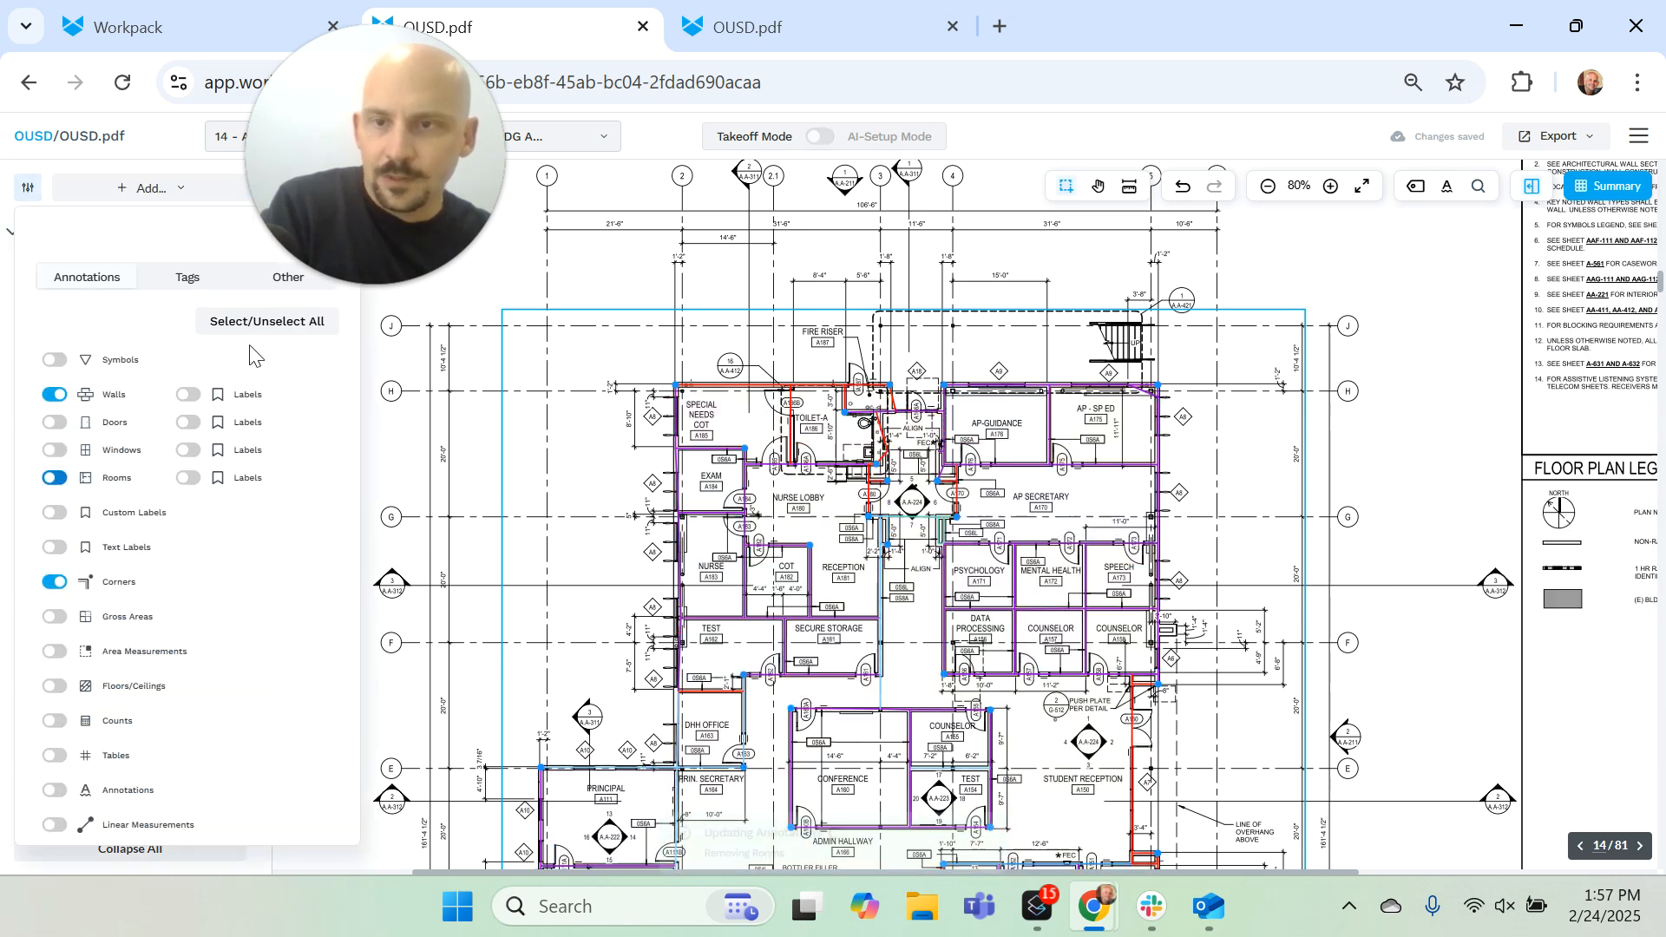
left_click(53, 581)
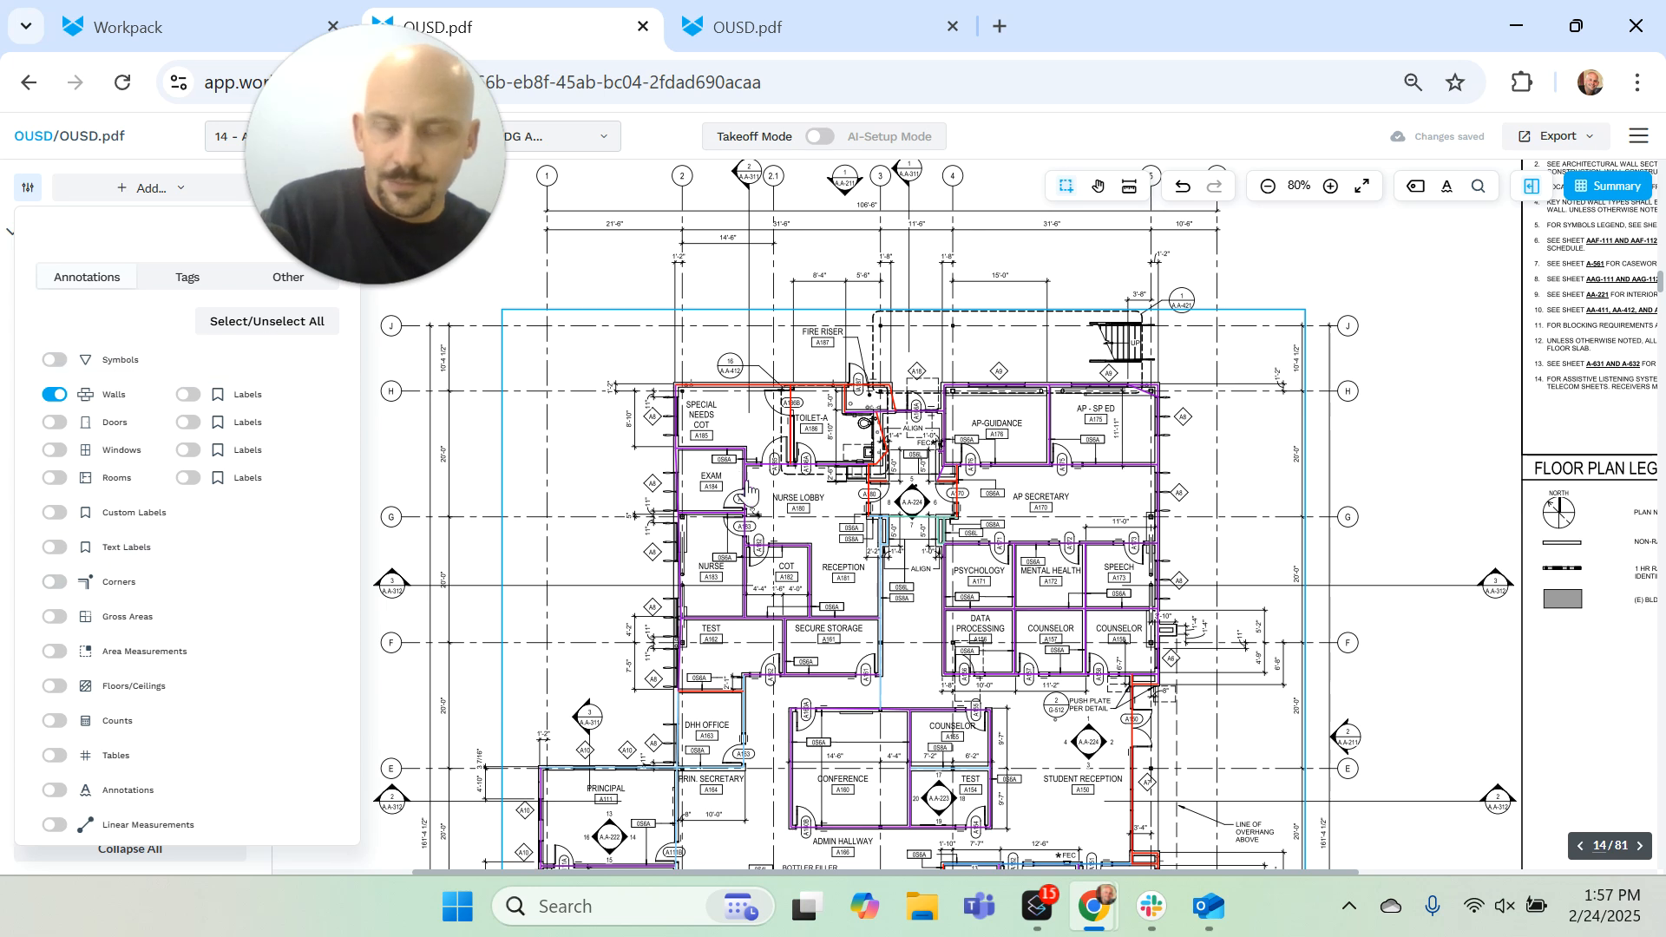
left_click(803, 531)
Step: Select the walls around Secure Storage A161 and along Data Processing together and change their group to 0S6A
scroll(820, 521, "down", 3)
left_click_drag(792, 469, 1017, 571)
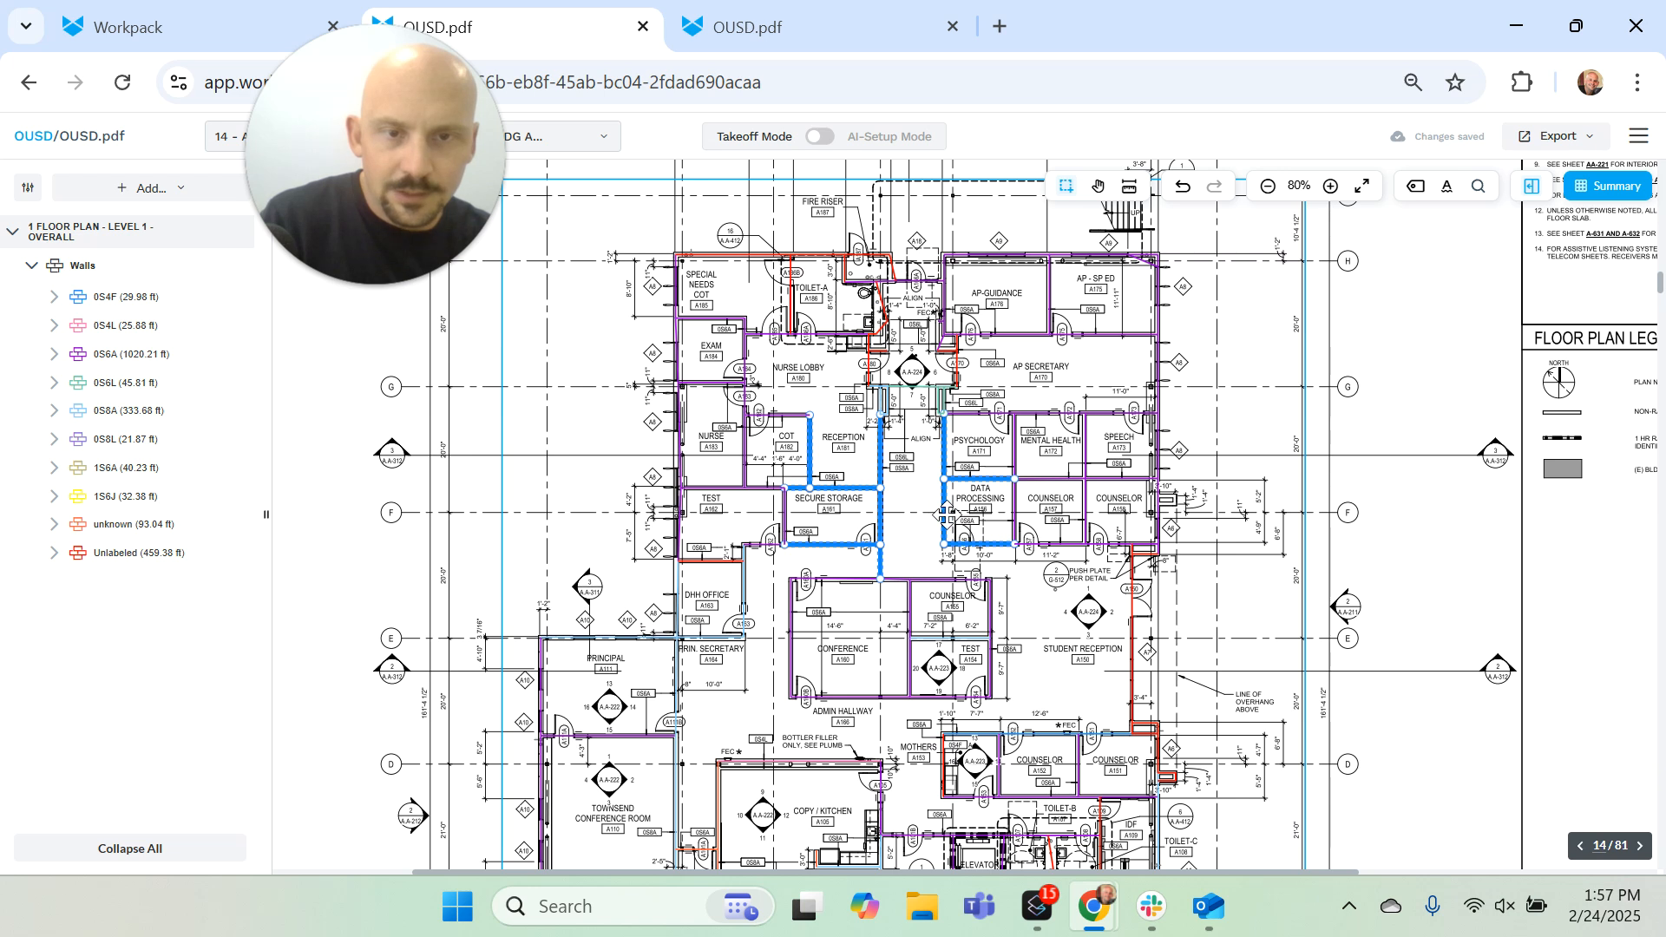
right_click(946, 515)
mouse_move(1112, 590)
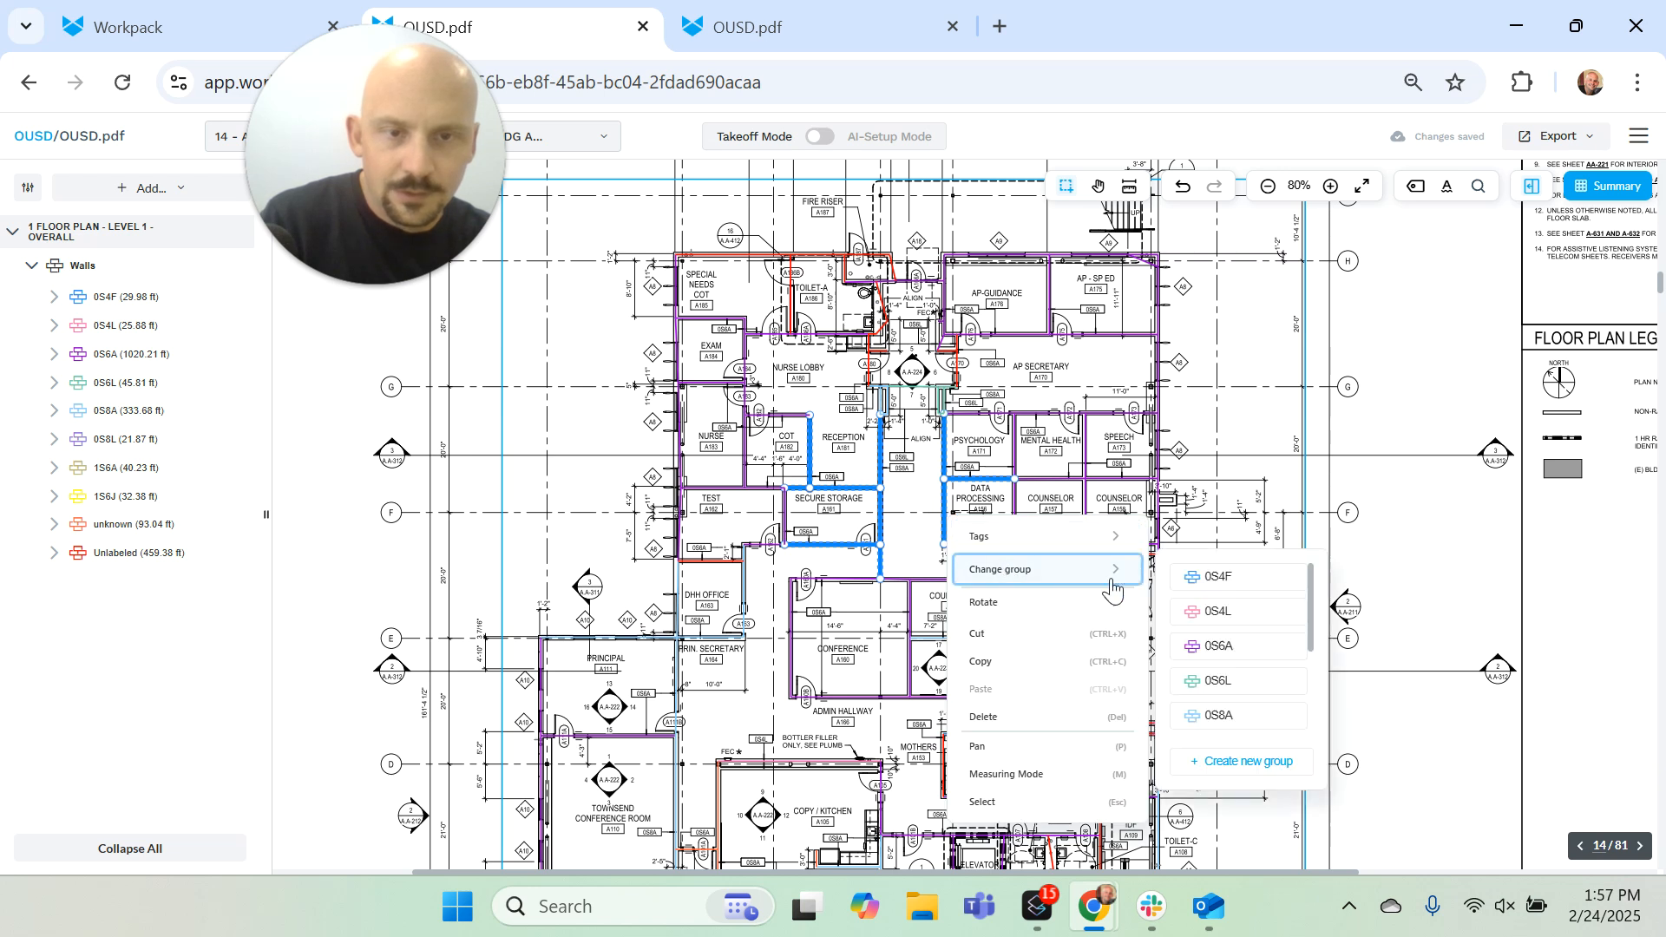
left_click(1239, 652)
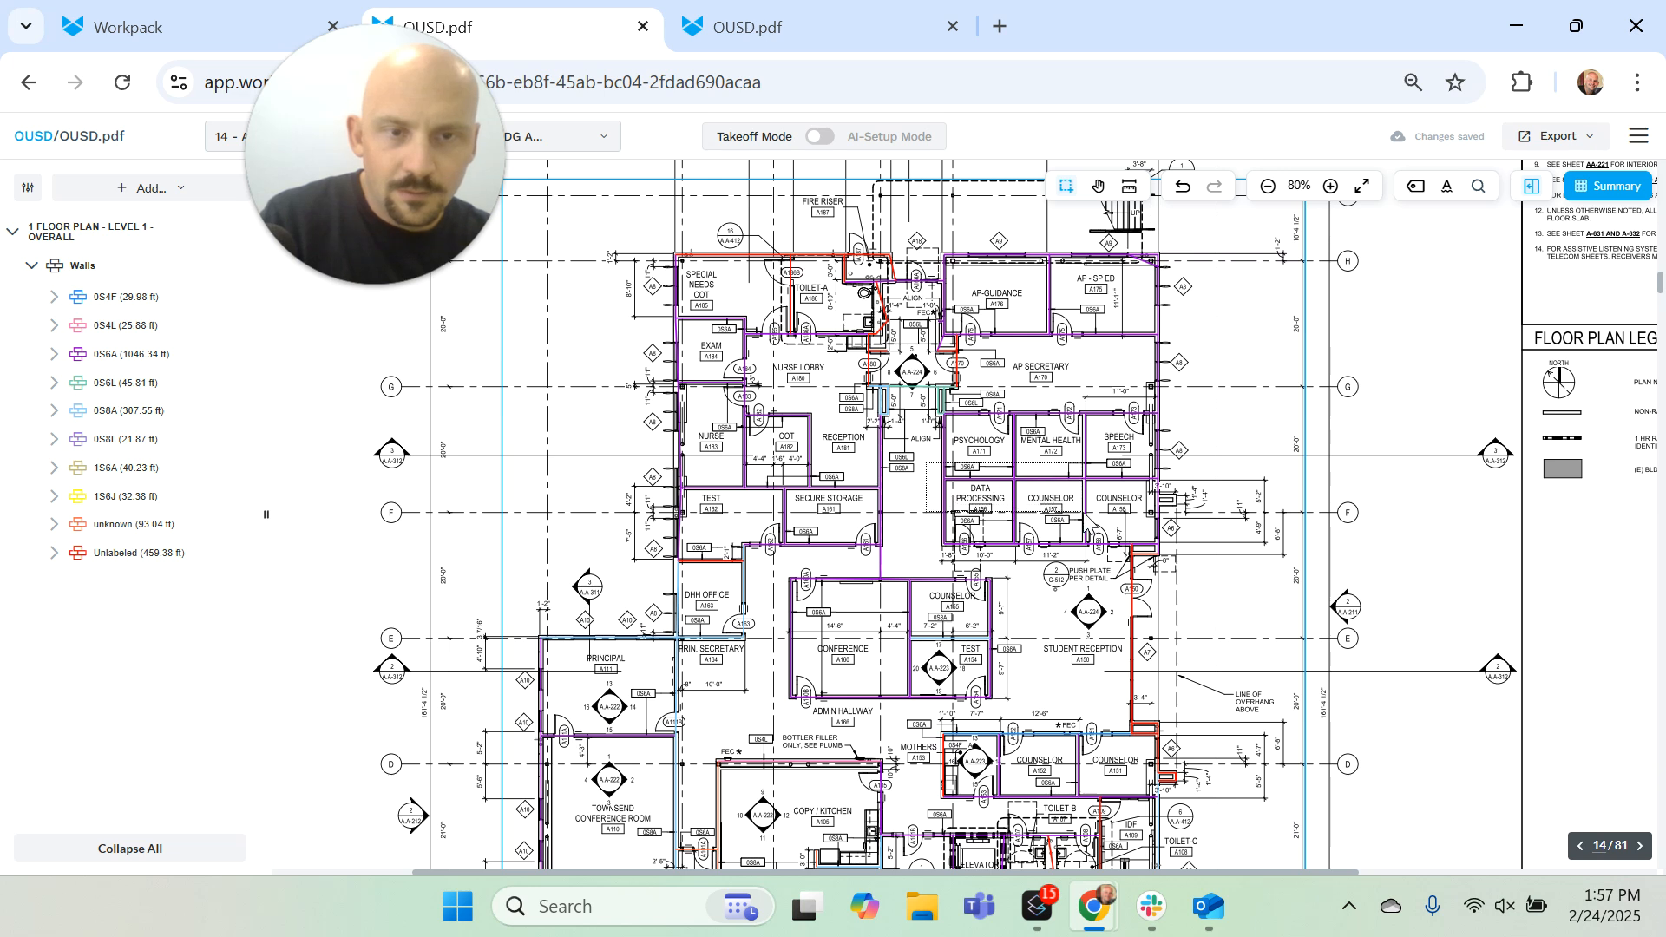
Step: Select the walls around Psychology, Mental Health, Speech and Data Processing and change their group to 0S8A
left_click(1050, 478)
right_click(1056, 482)
mouse_move(1106, 538)
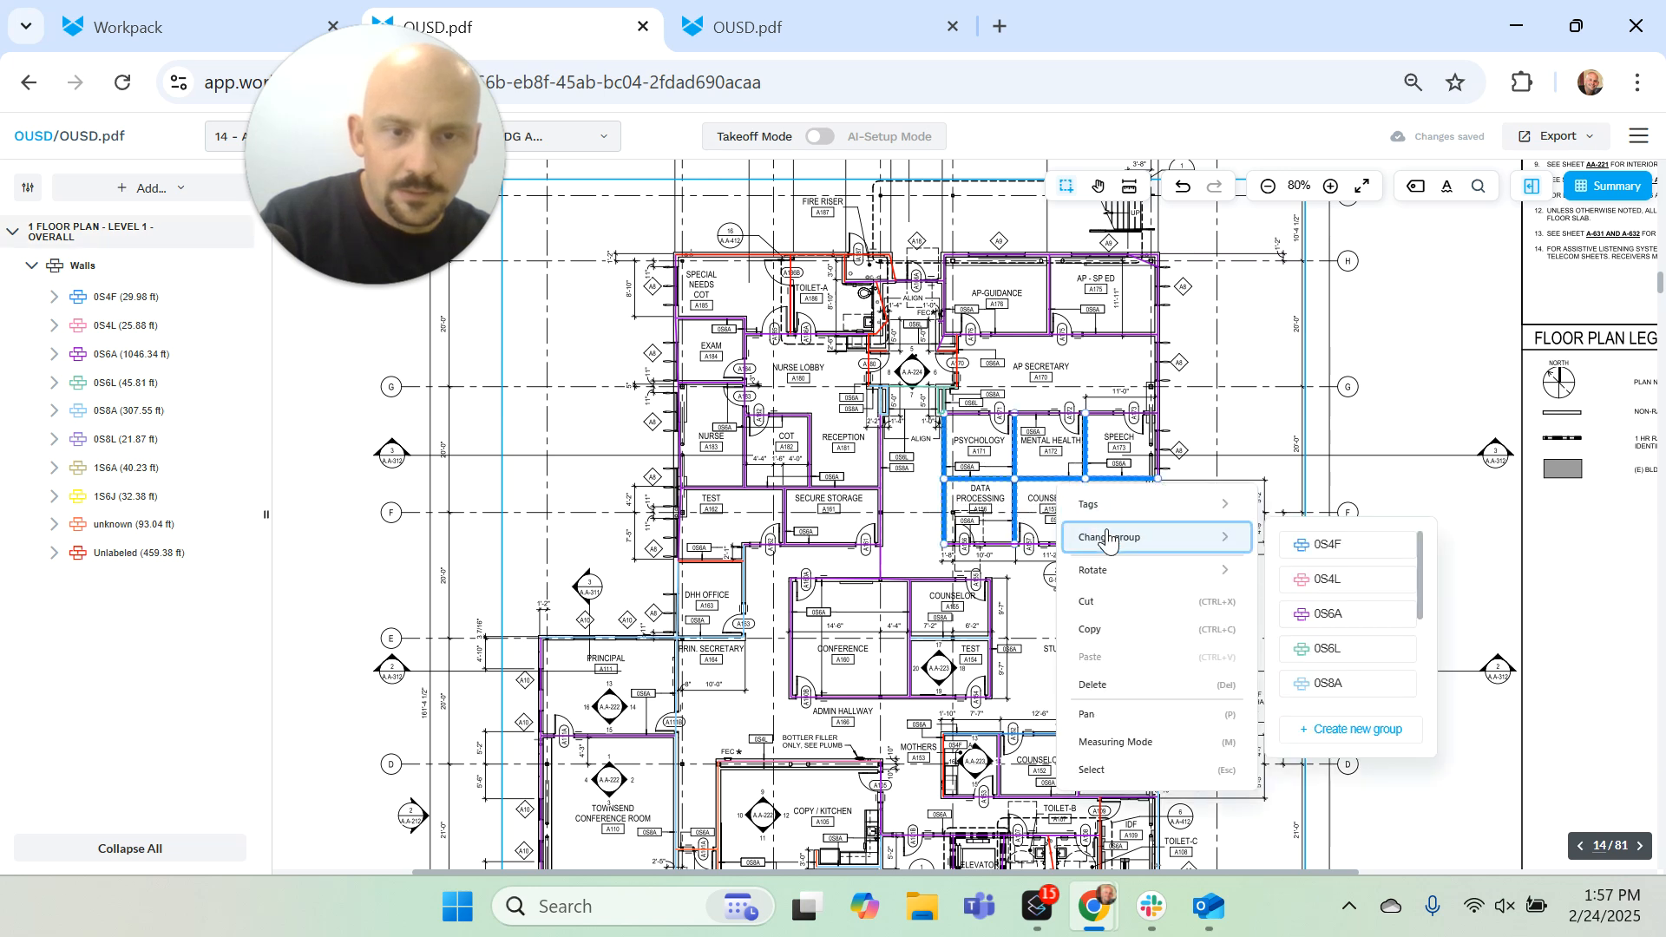
left_click(1345, 685)
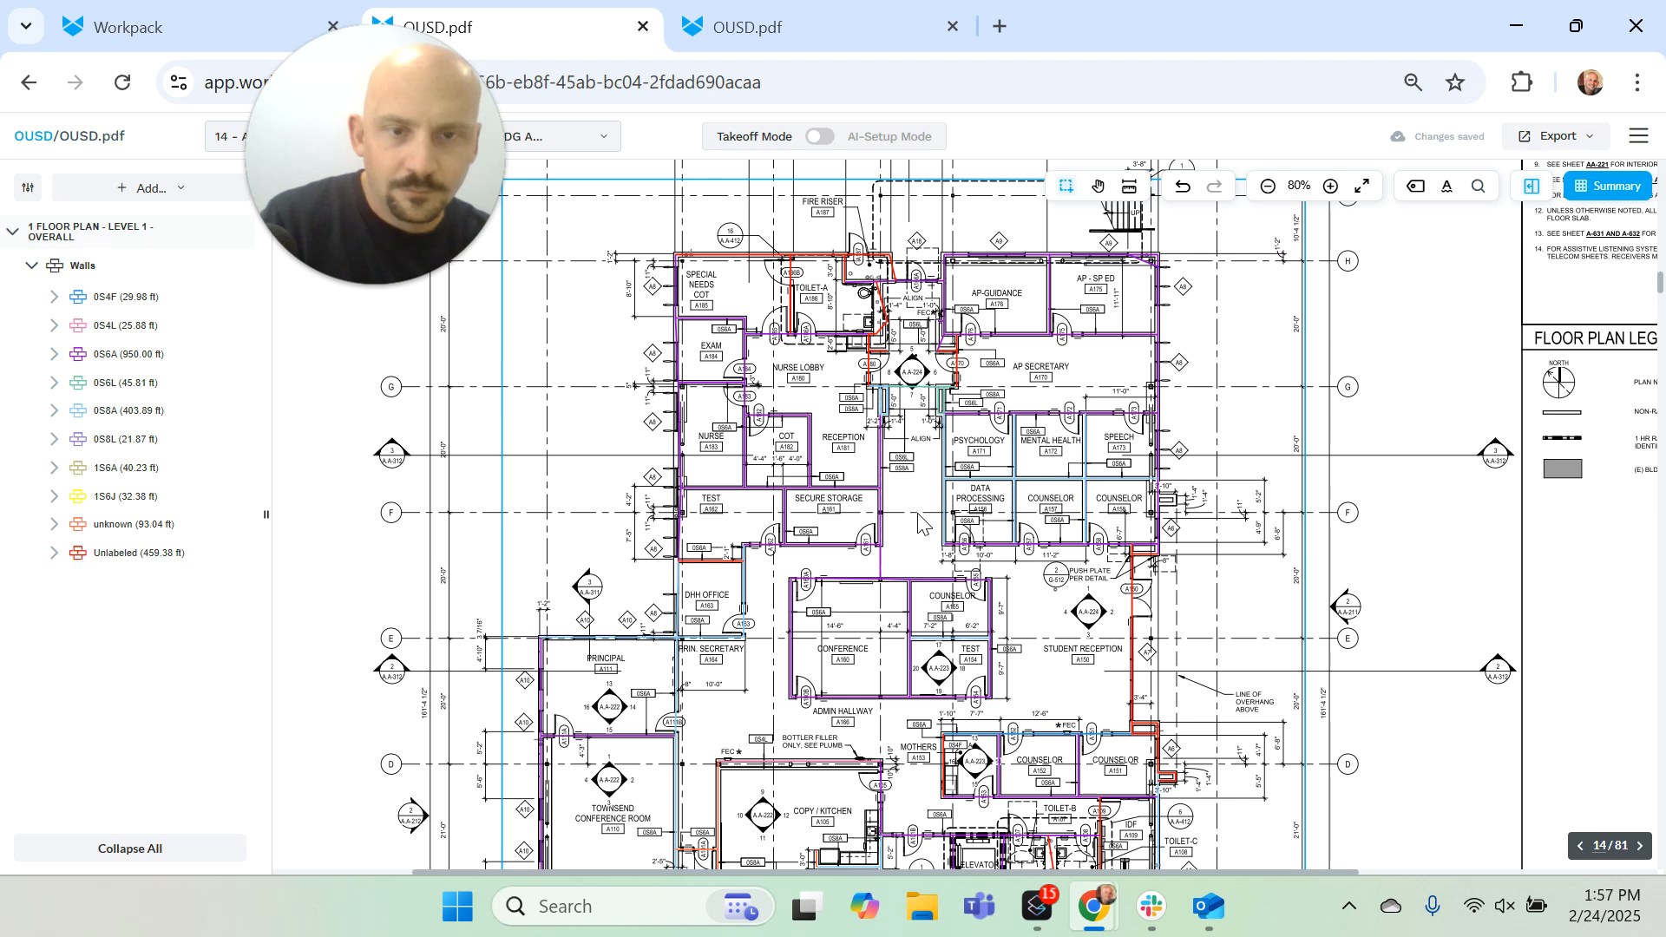
Step: Create a linear measurement group named BACKING and measure about 17.8 ft along the wall between Conference A160 and the Counselor and Test rooms
left_click(130, 191)
mouse_move(146, 659)
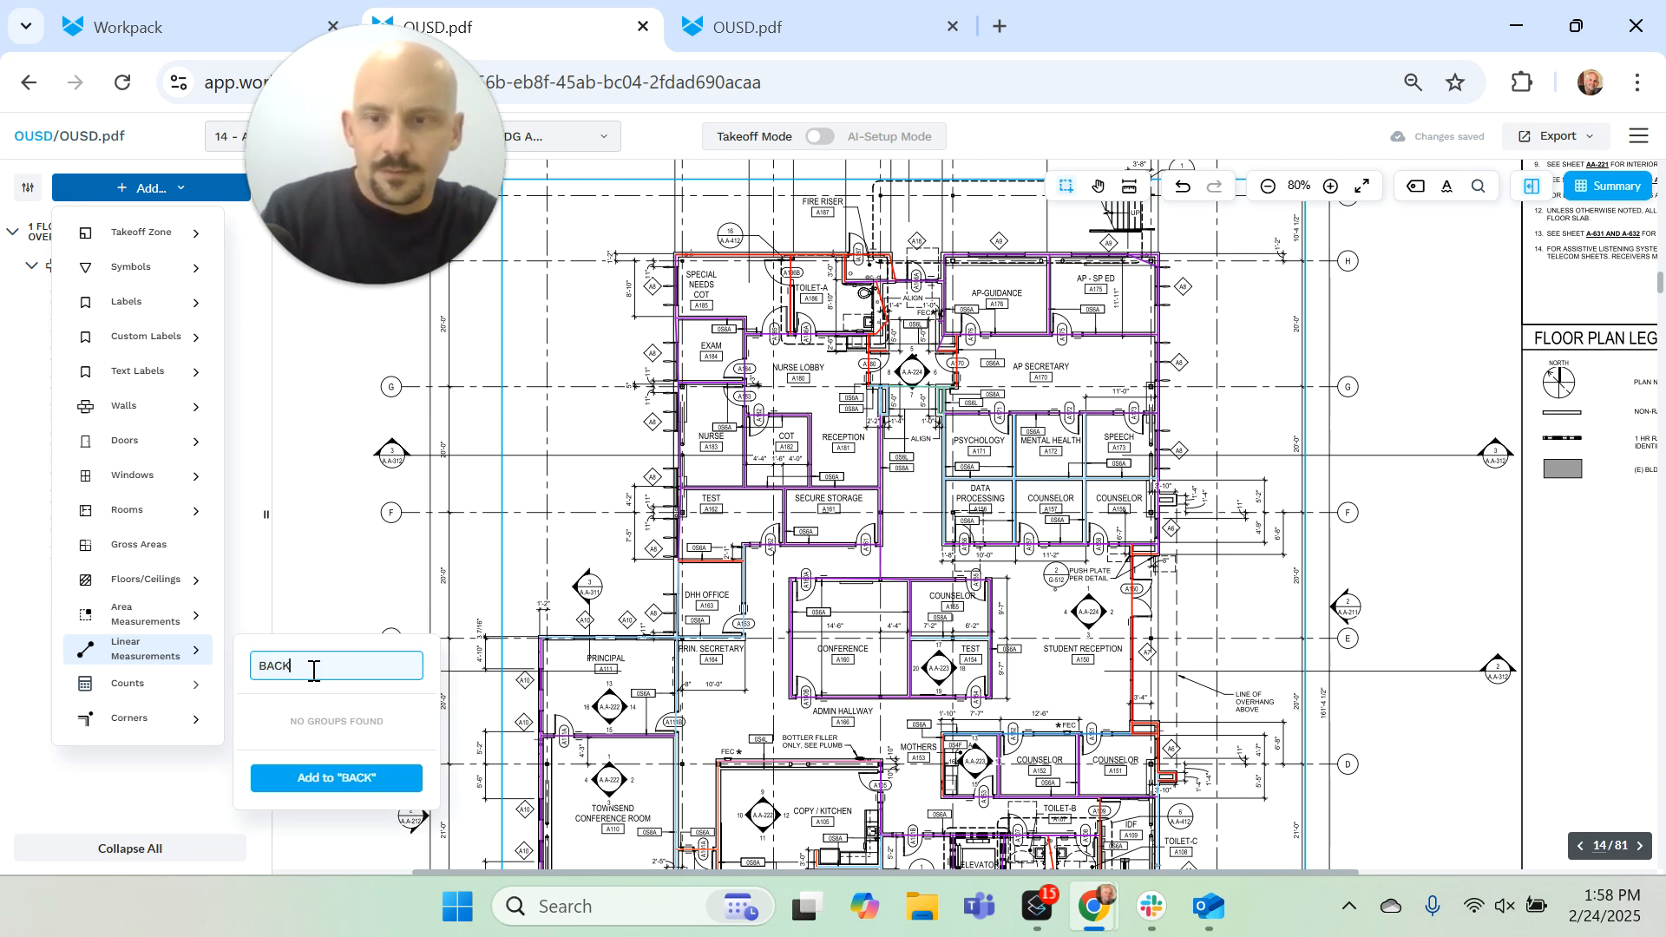
left_click(329, 781)
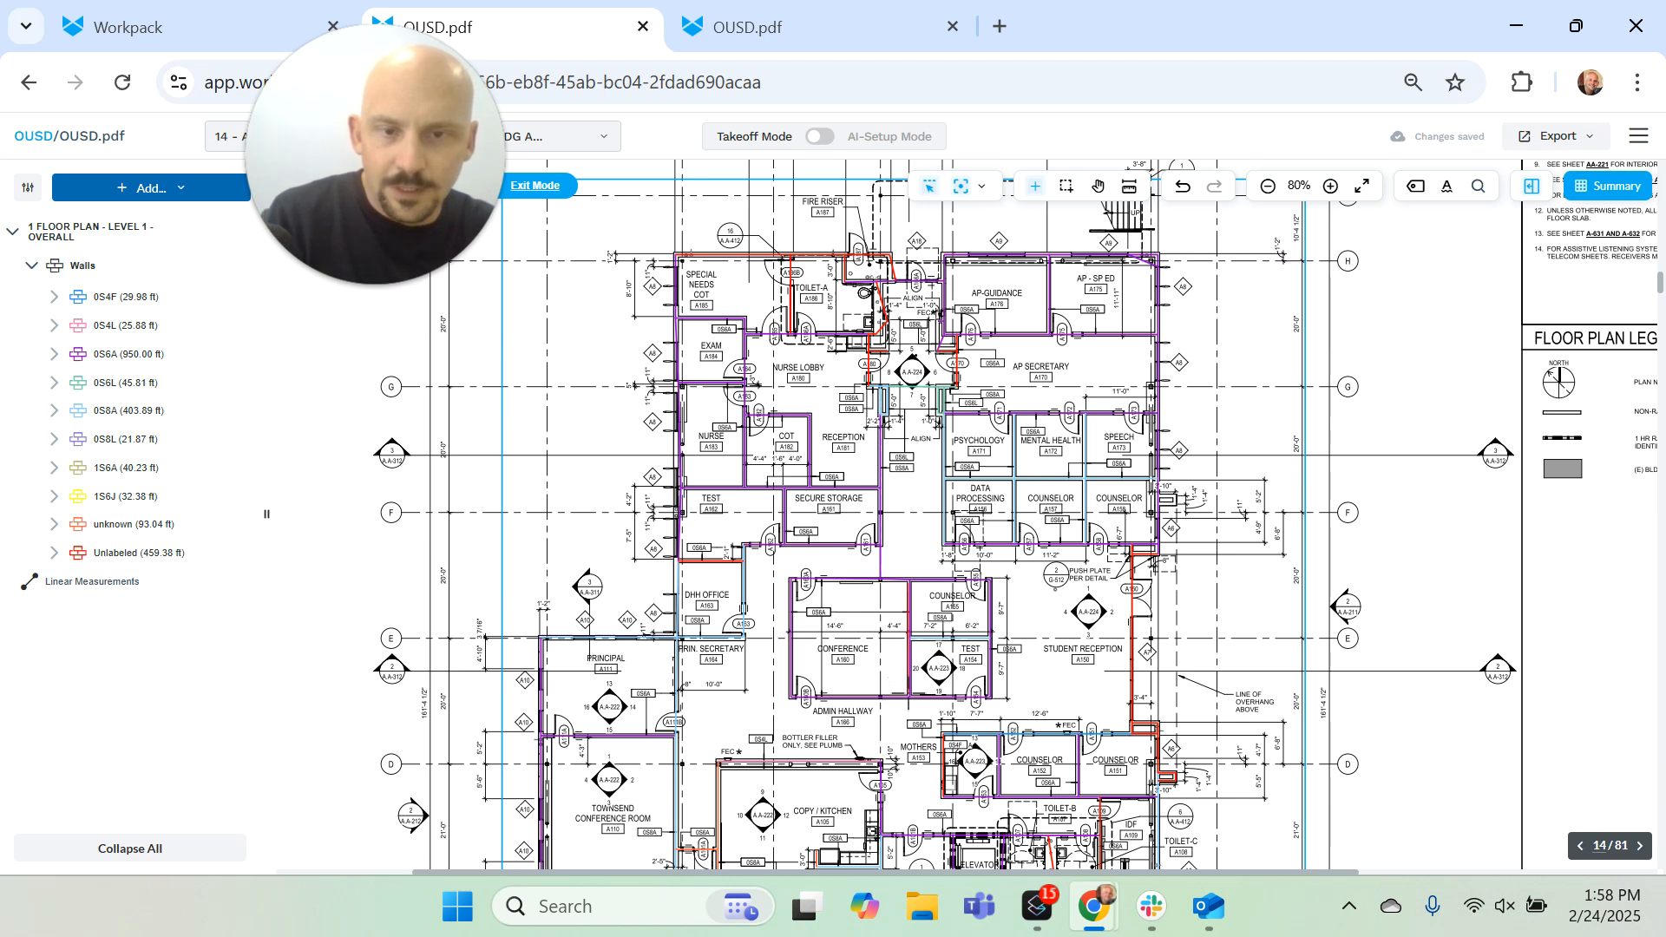
left_click(908, 640)
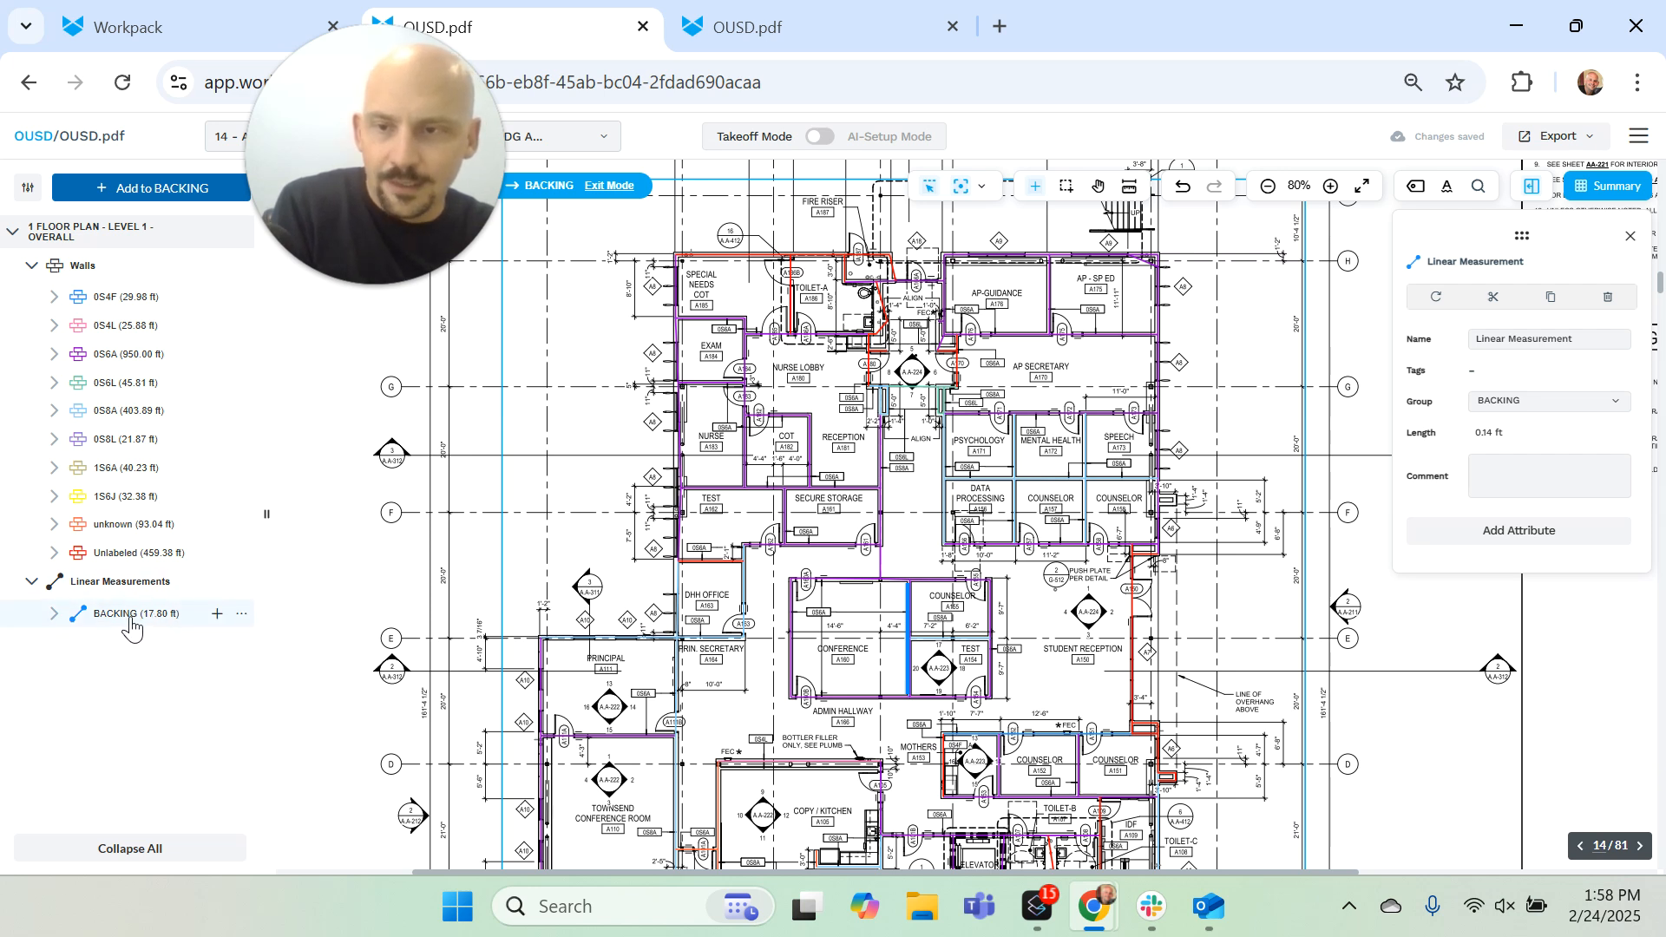
Step: Turn on the display of area measurements for the floor plan
left_click(26, 189)
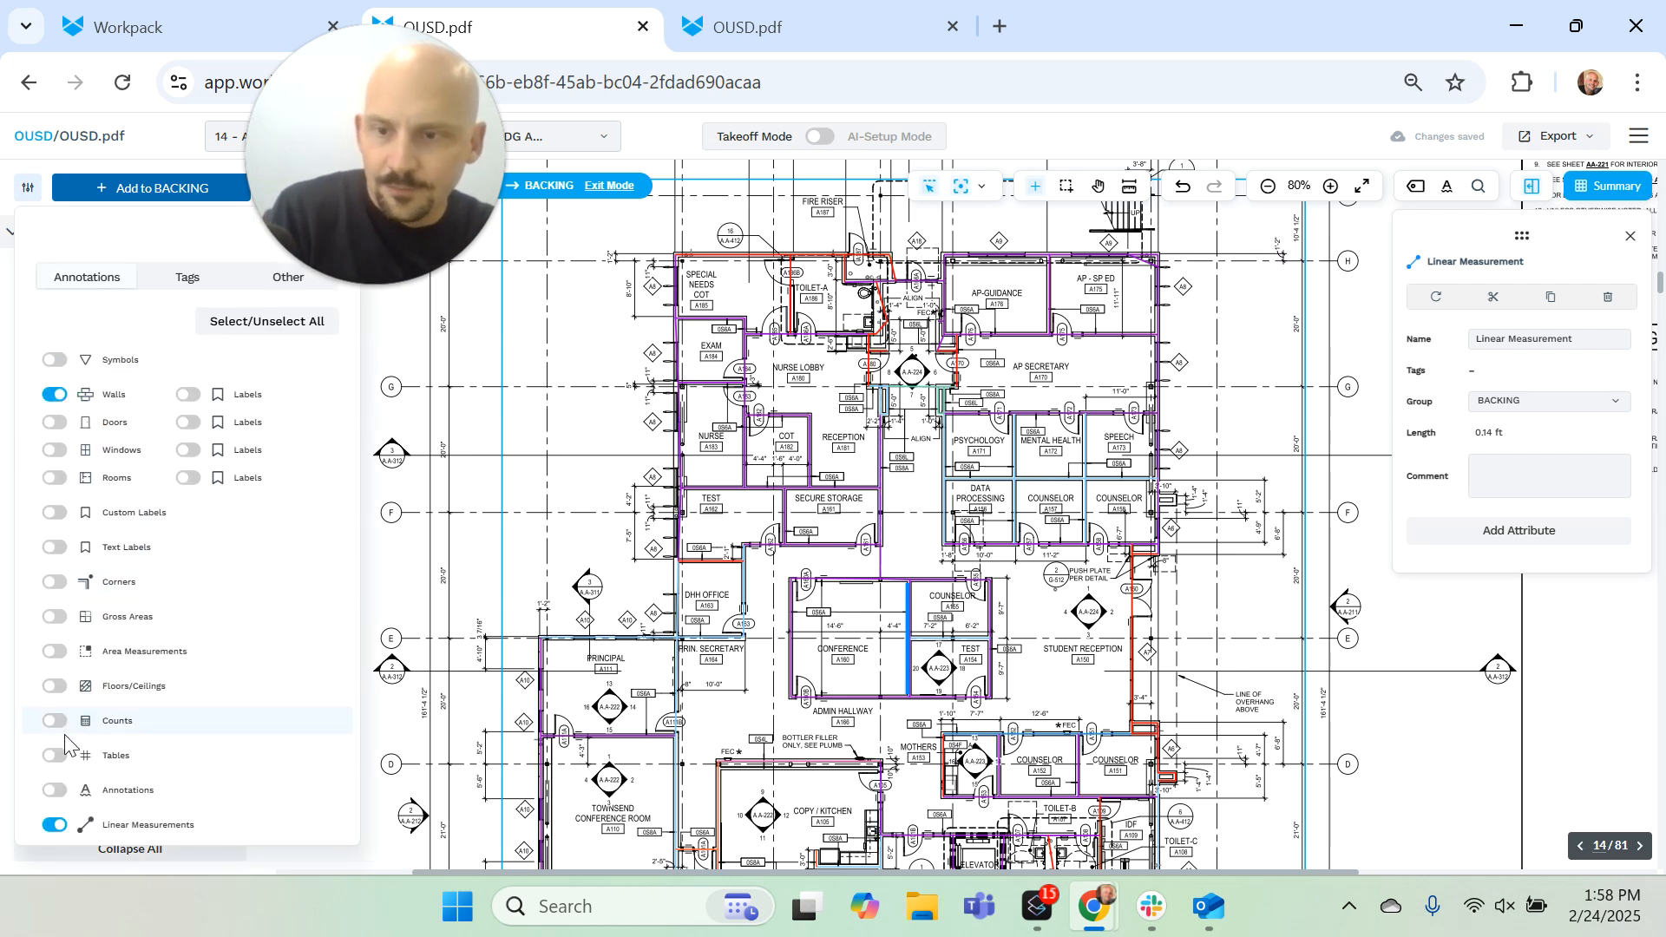
left_click(54, 651)
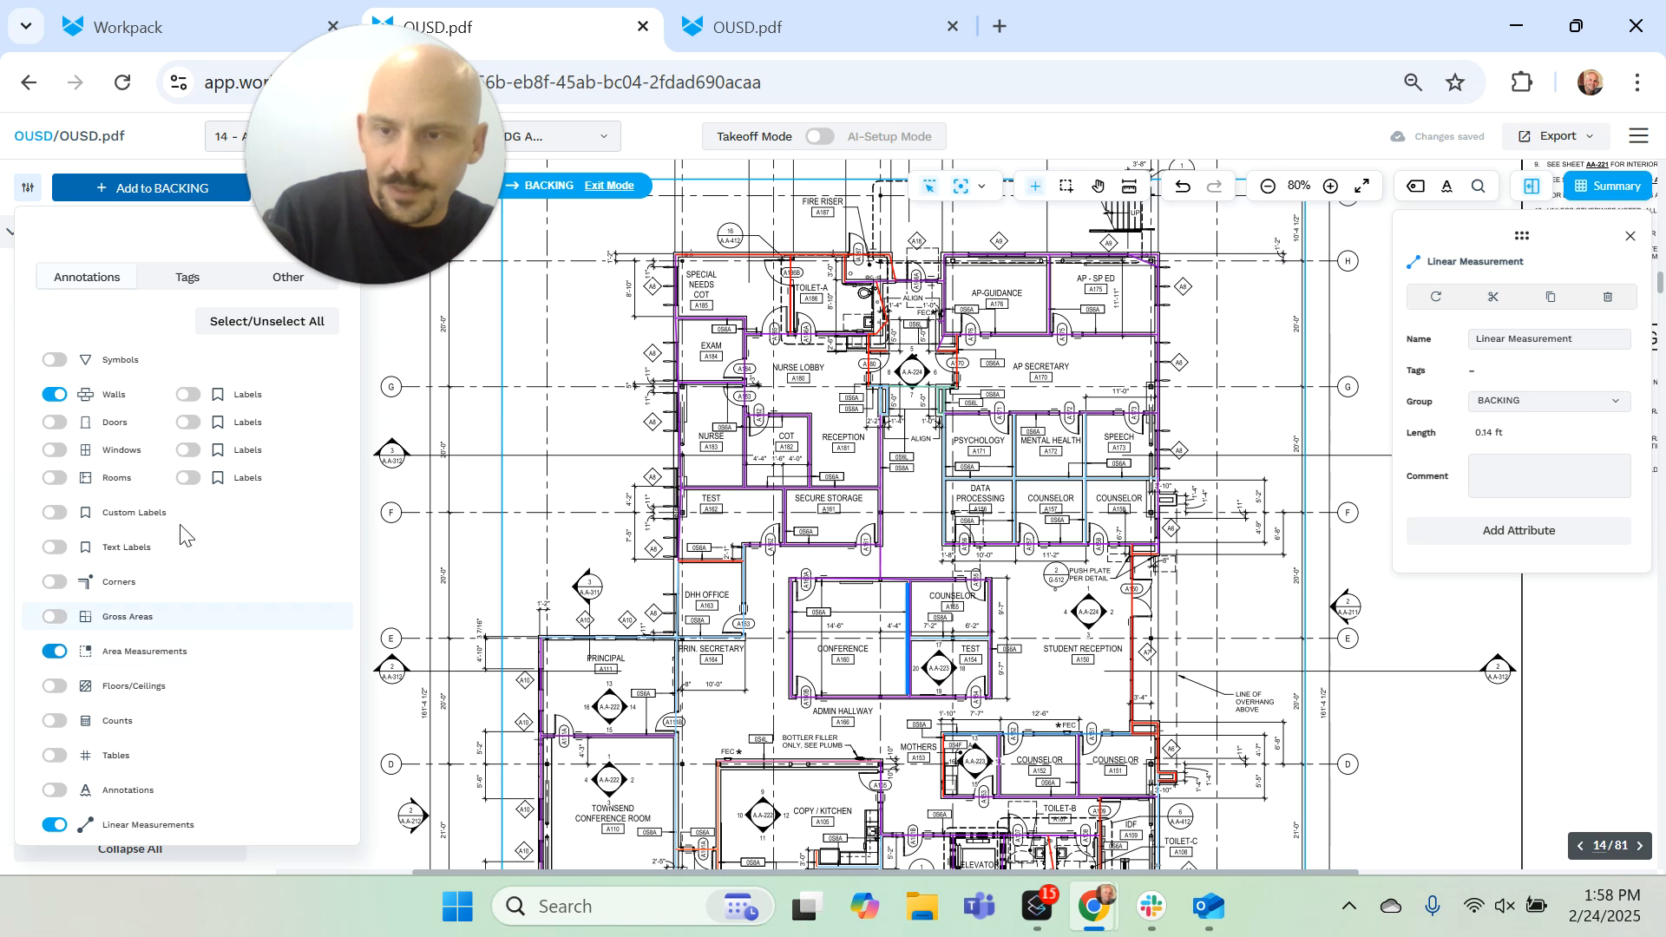
left_click_drag(316, 223, 529, 202)
left_click(326, 235)
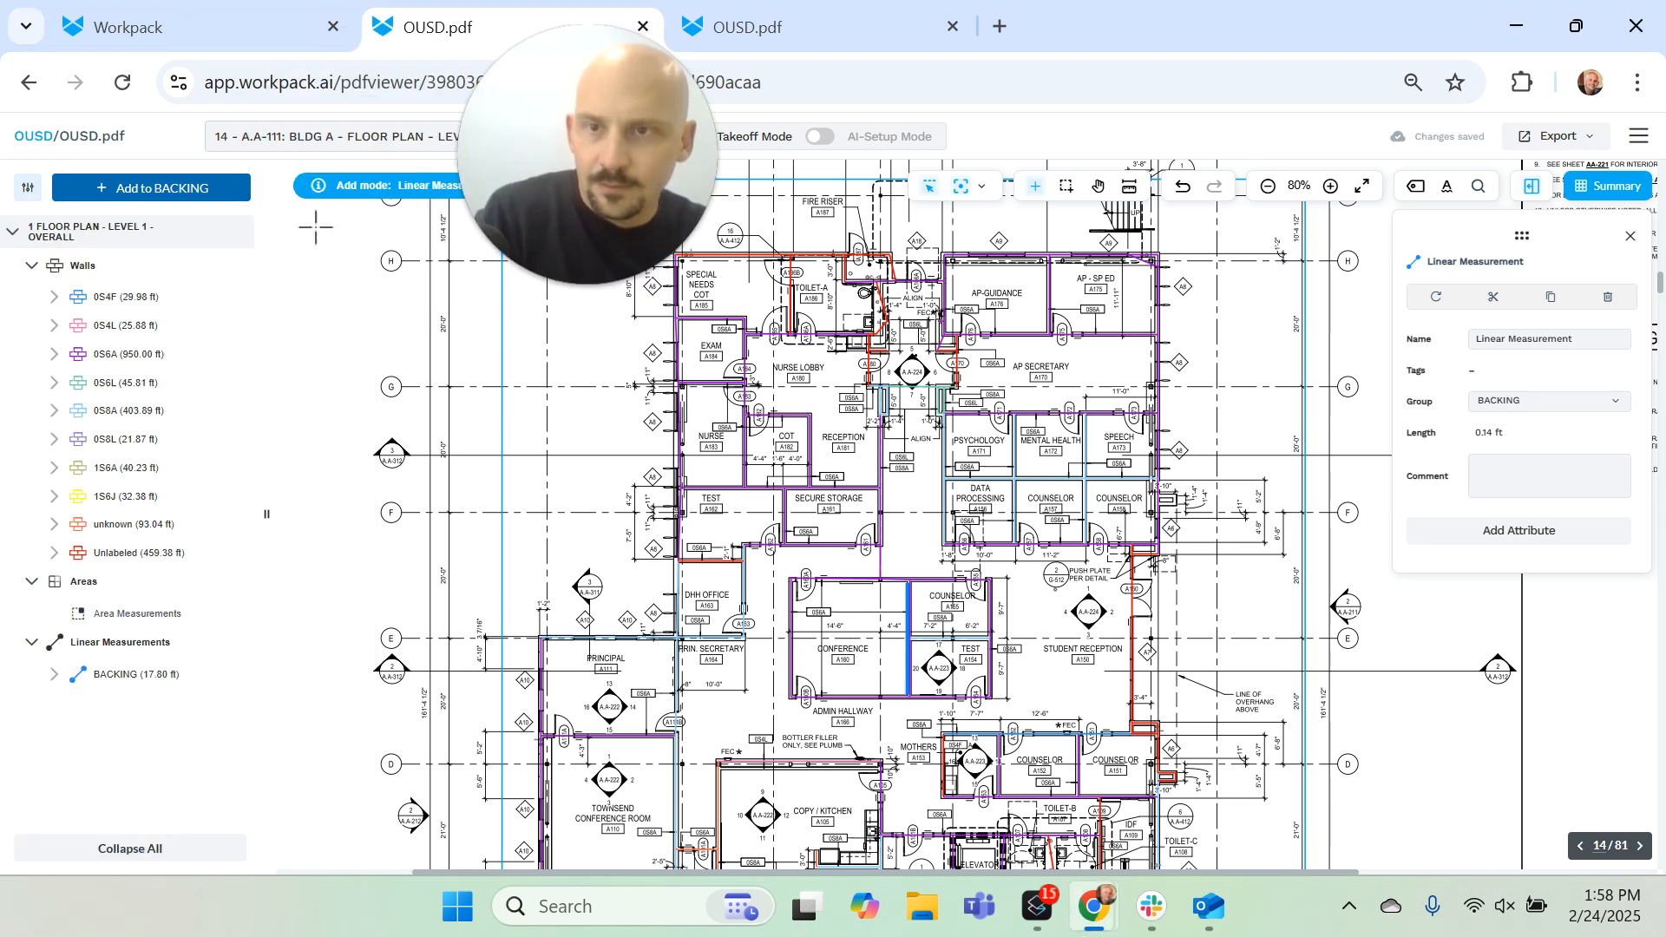
Step: Create an area measurement group named SLAB and draw a rectangular area of about 671 sq ft over Student Reception
left_click(215, 614)
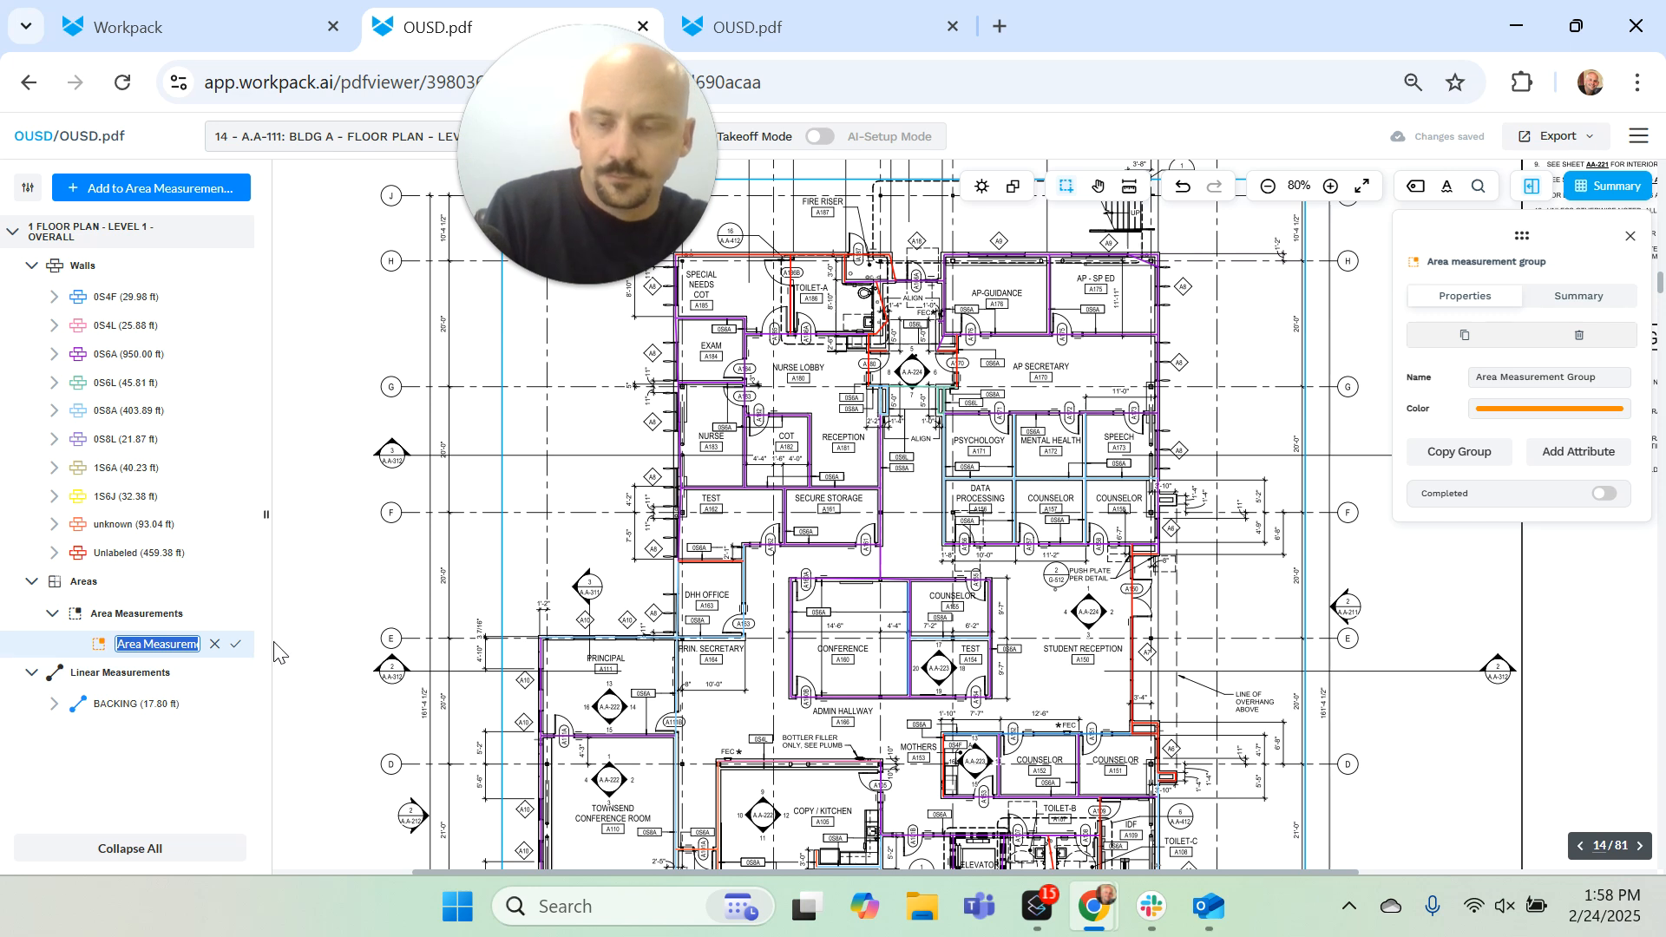
key("Return")
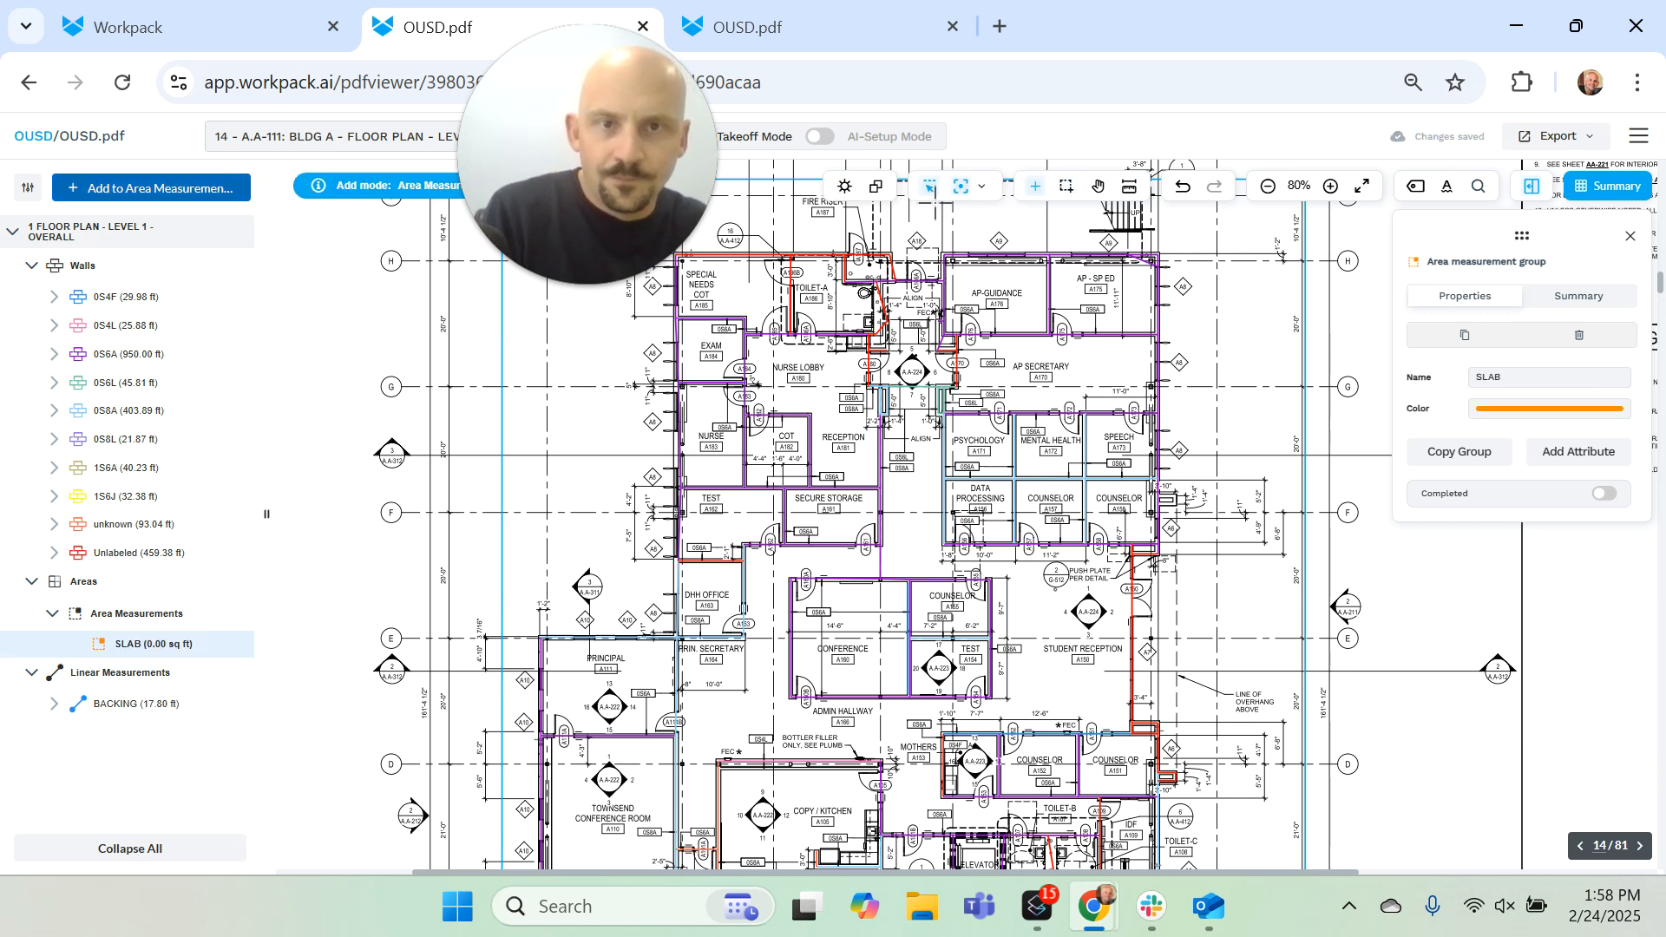
mouse_move(992, 544)
left_mouse_down()
mouse_move(1132, 705)
mouse_move(1131, 733)
left_mouse_up()
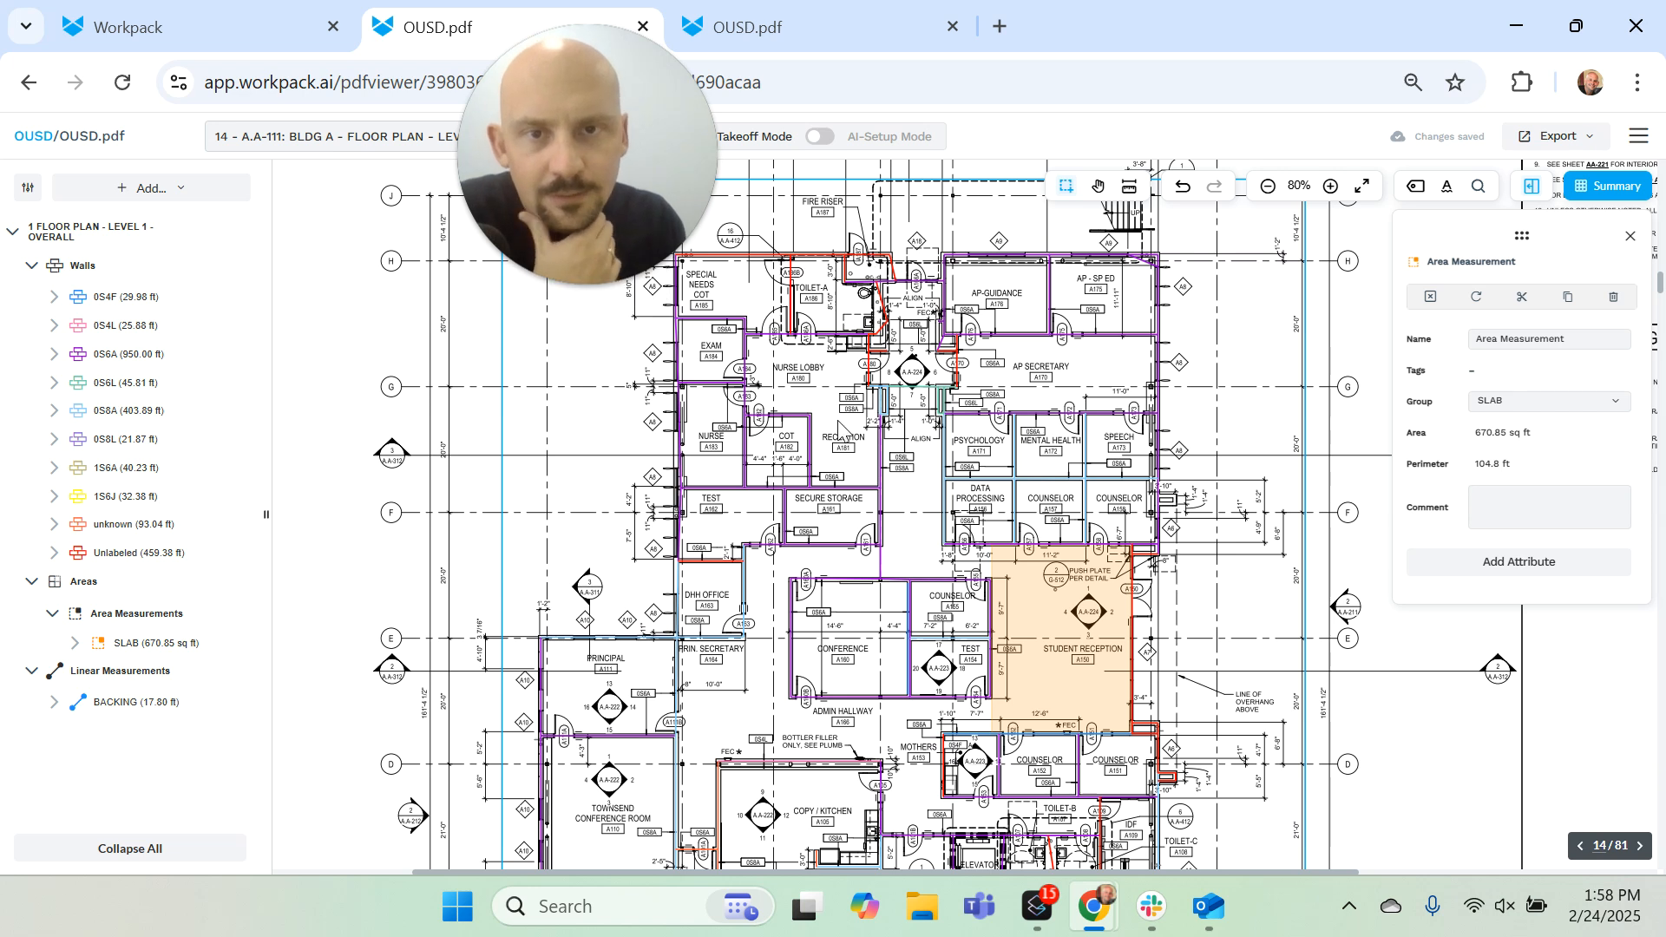
Step: Limit the page list to takeoff pages only and open page 78, the A-621 doors schedule
left_click(373, 136)
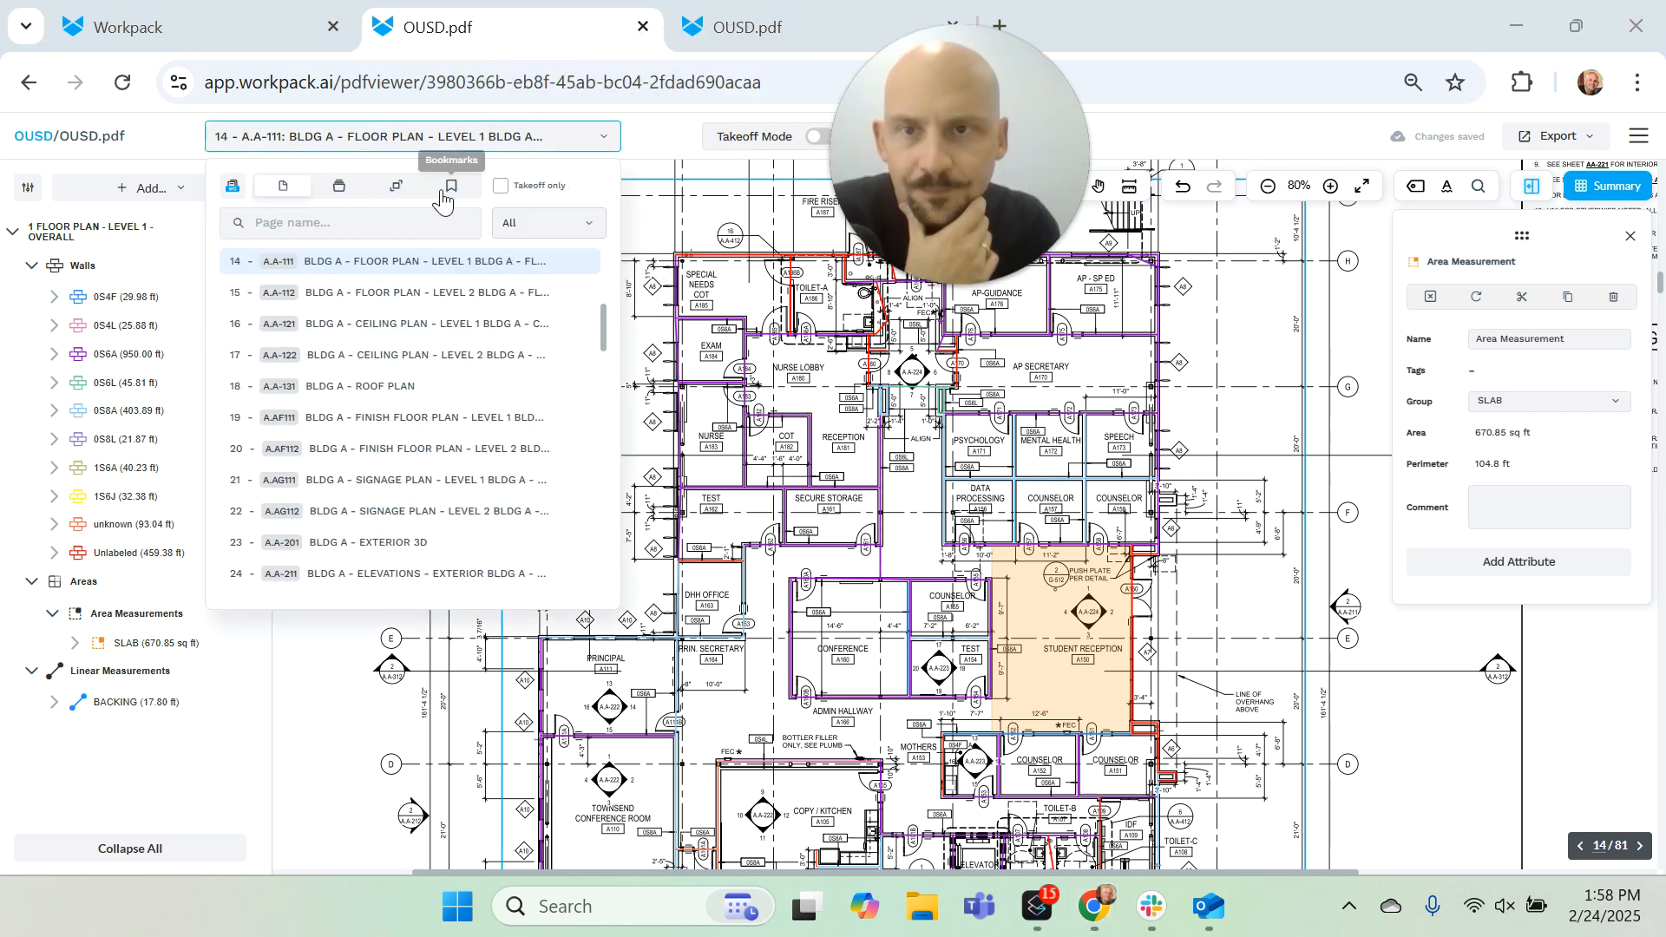
left_click(501, 186)
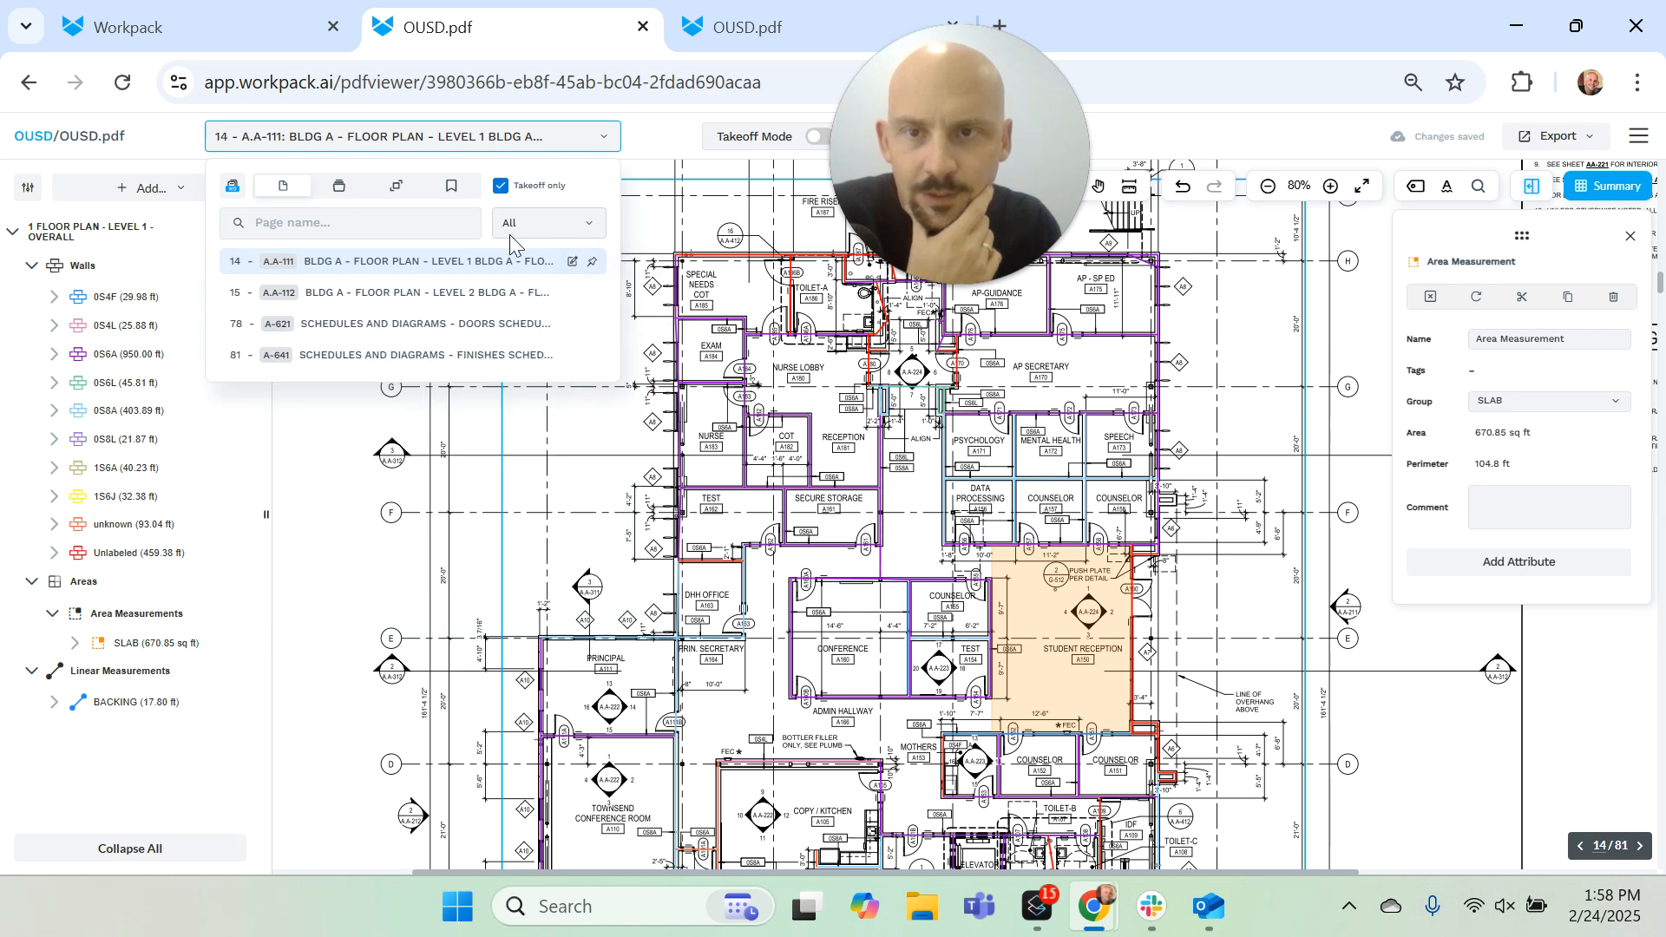
left_click(499, 325)
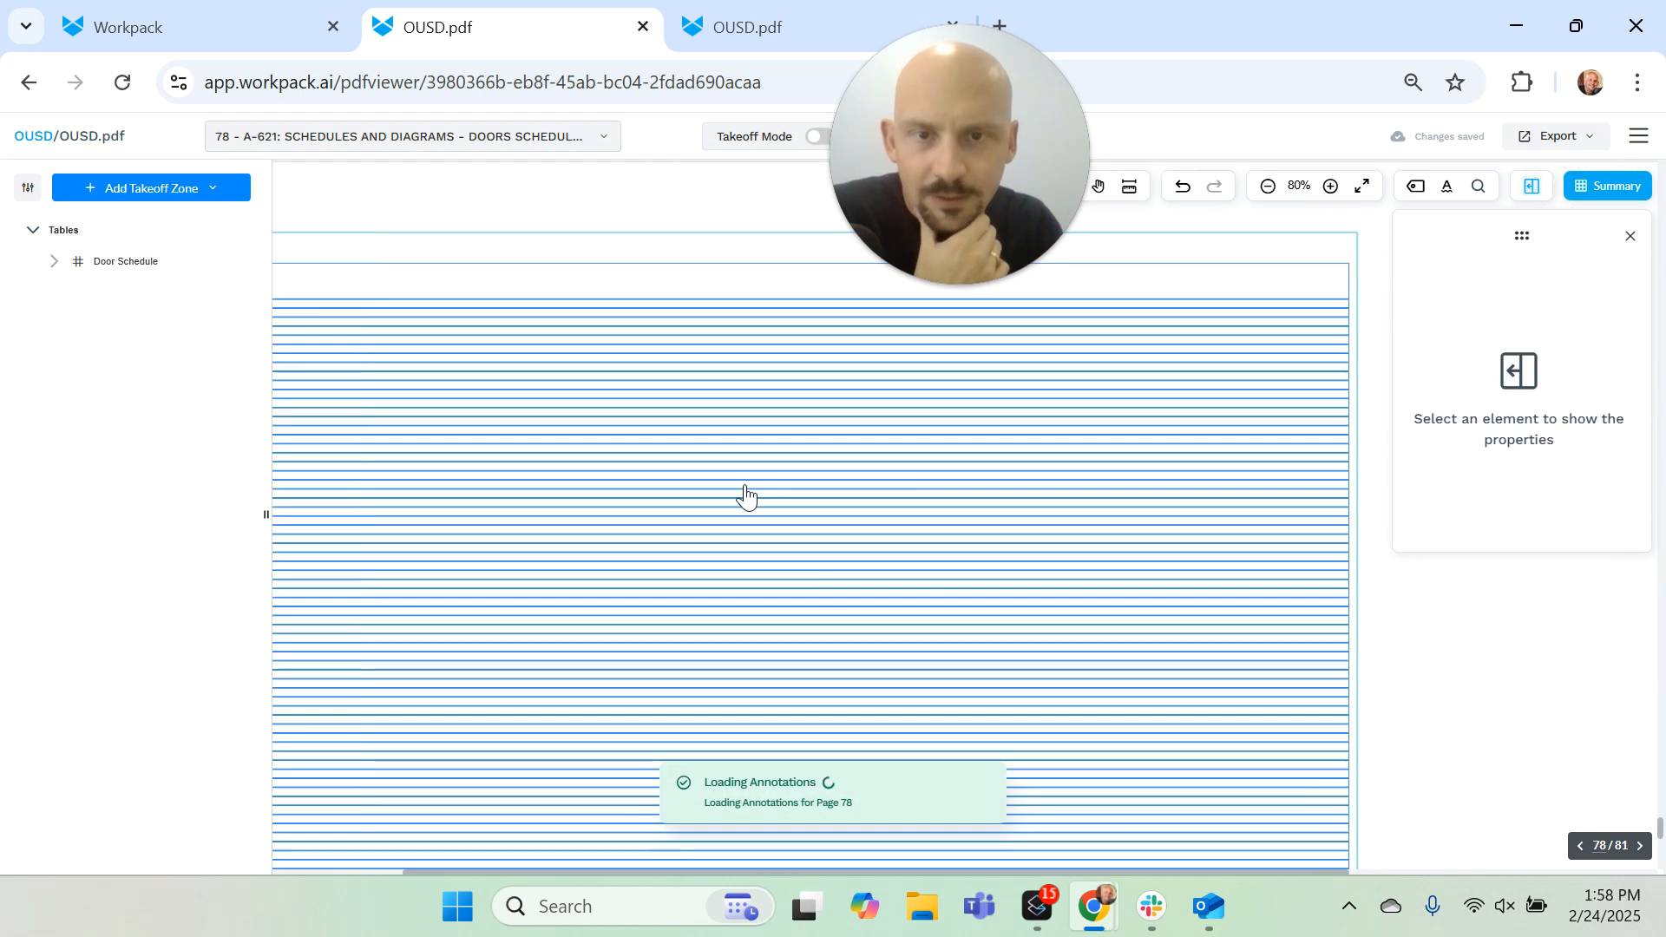
Step: Select the A135 row of the Door Schedule, examine the extracted table in its settings, and close them without updating
left_click(1087, 521)
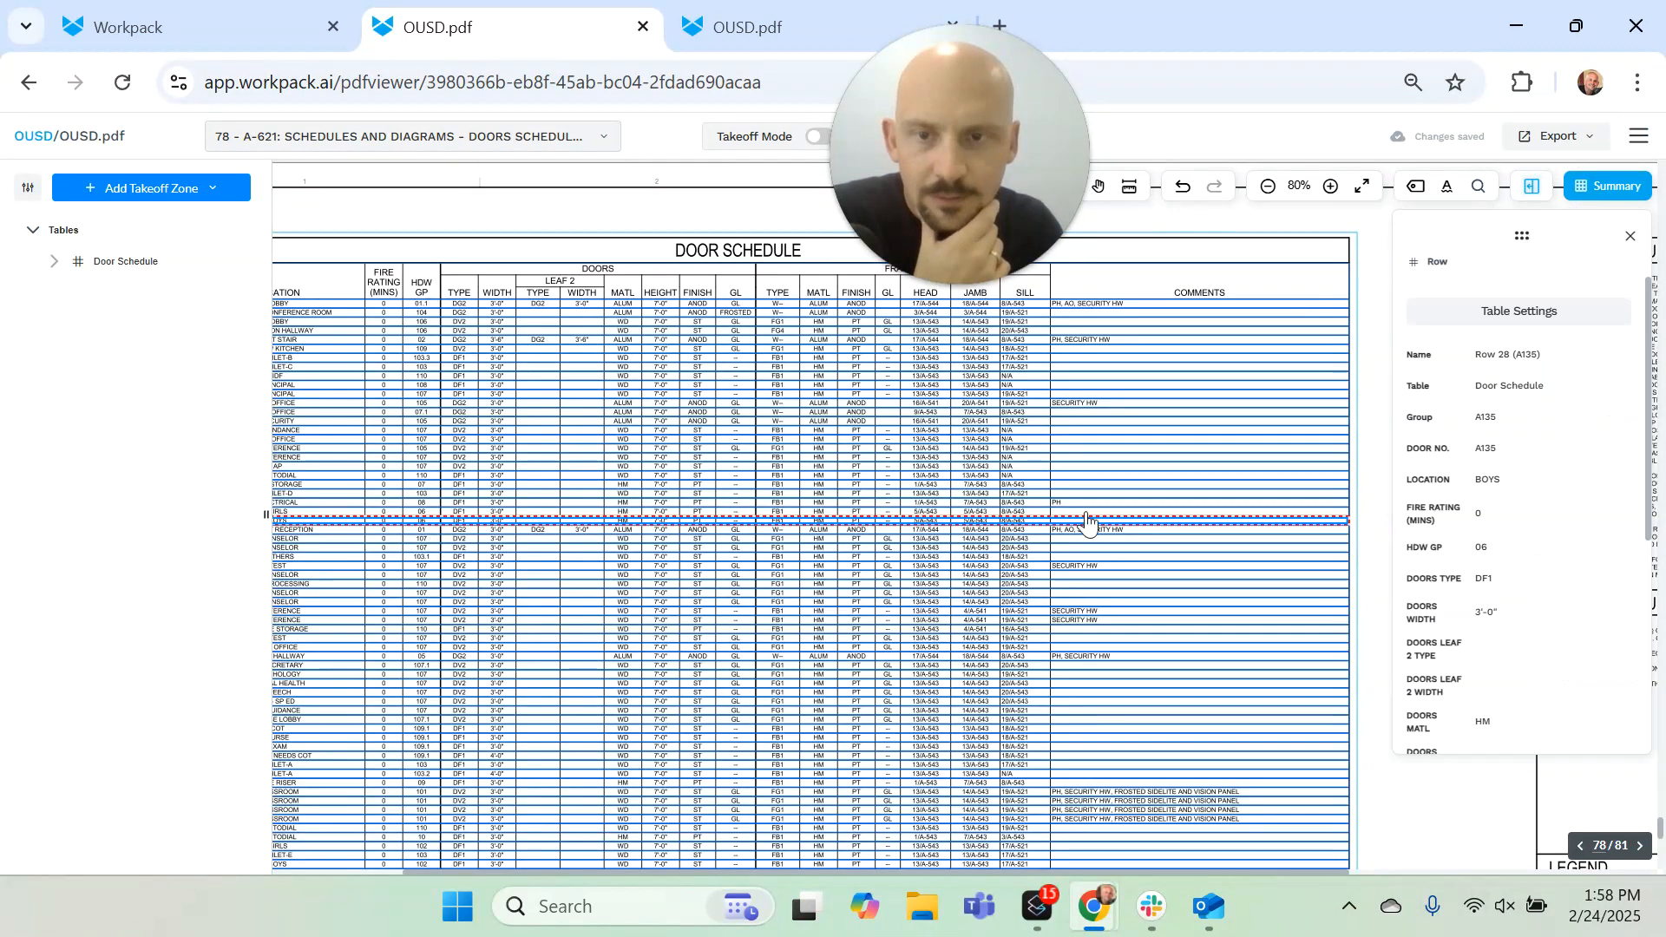
left_click(1499, 317)
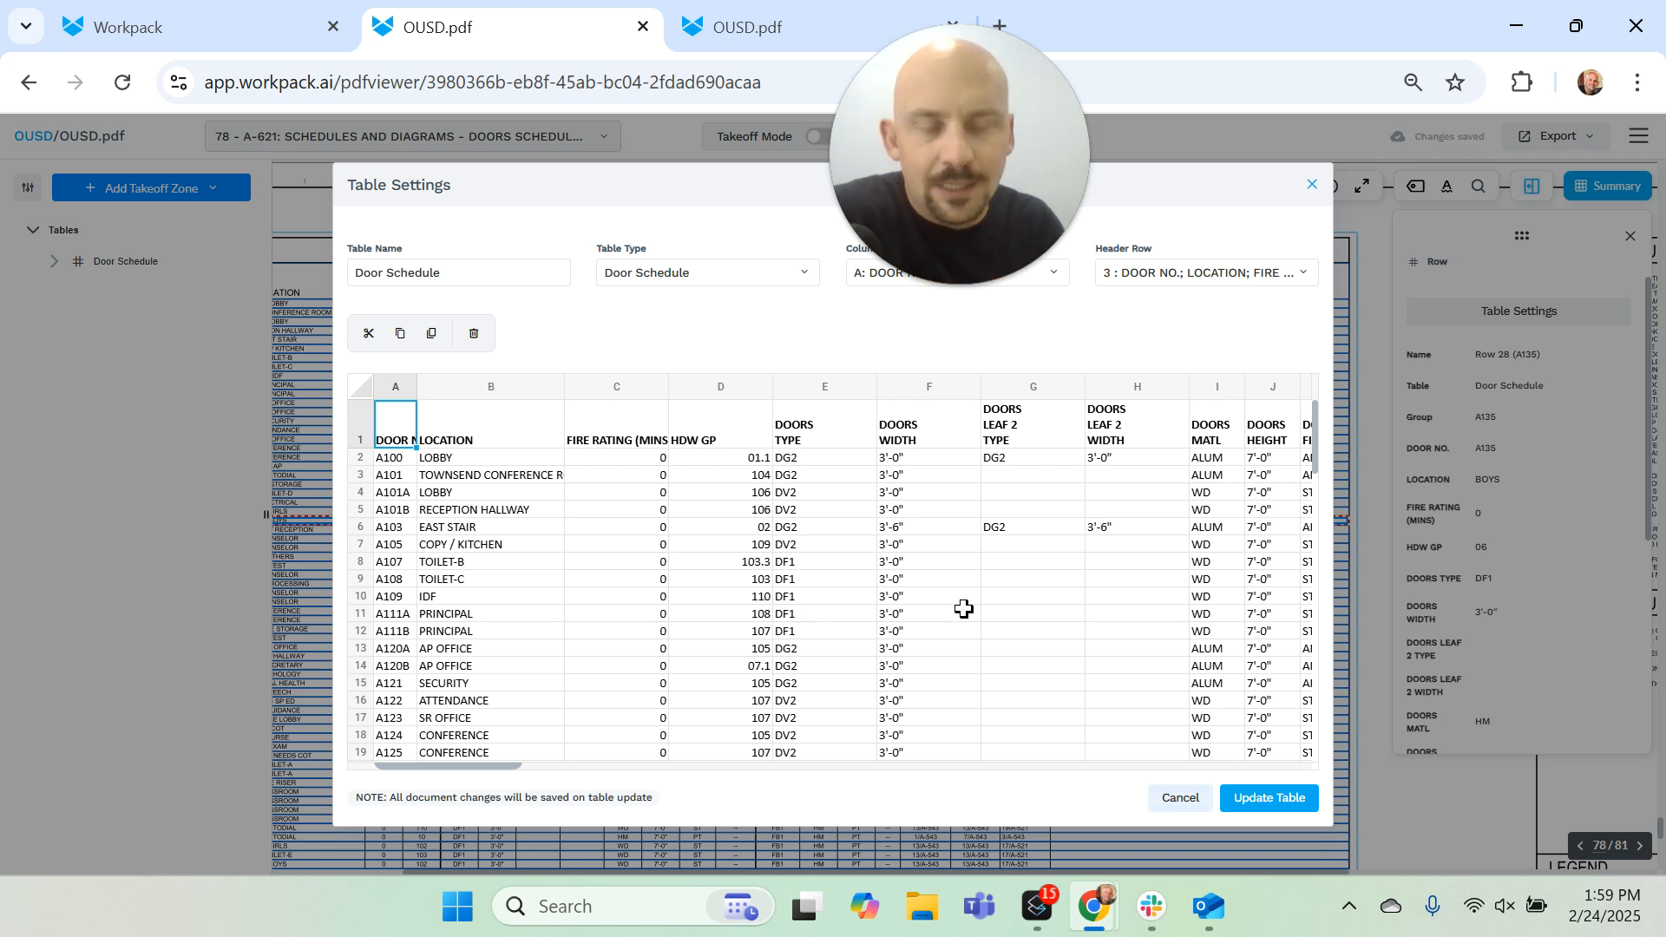
left_click(1181, 800)
Step: Review the Excel export preferences for the takeoff and close them without exporting
left_click(1552, 142)
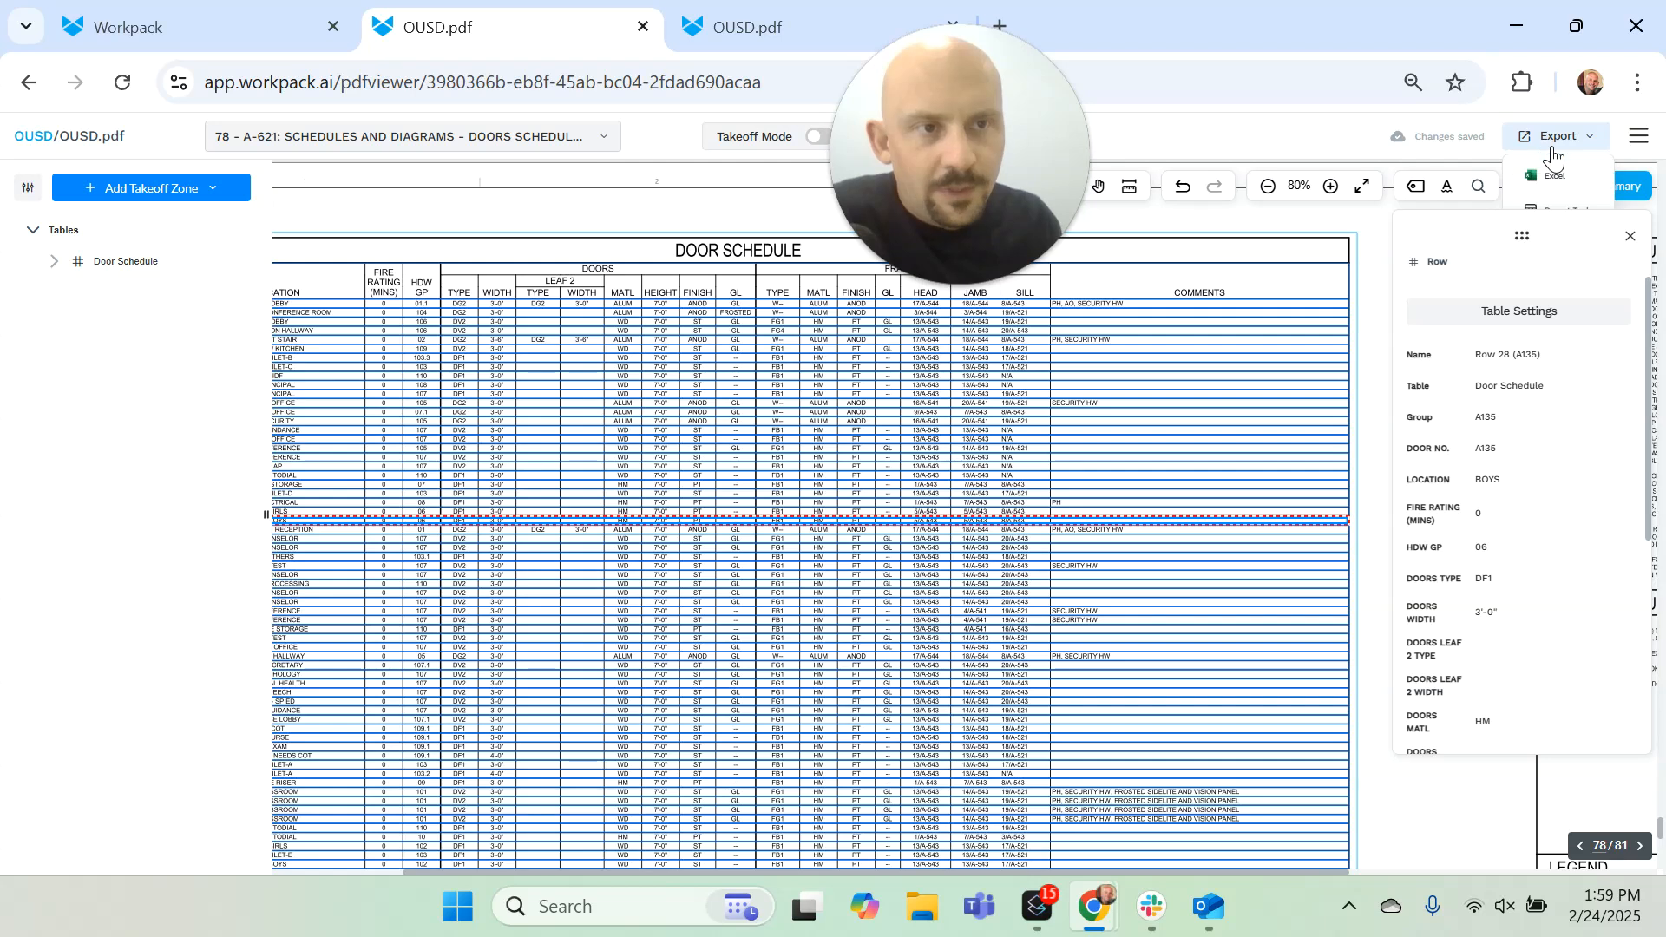
left_click(1561, 178)
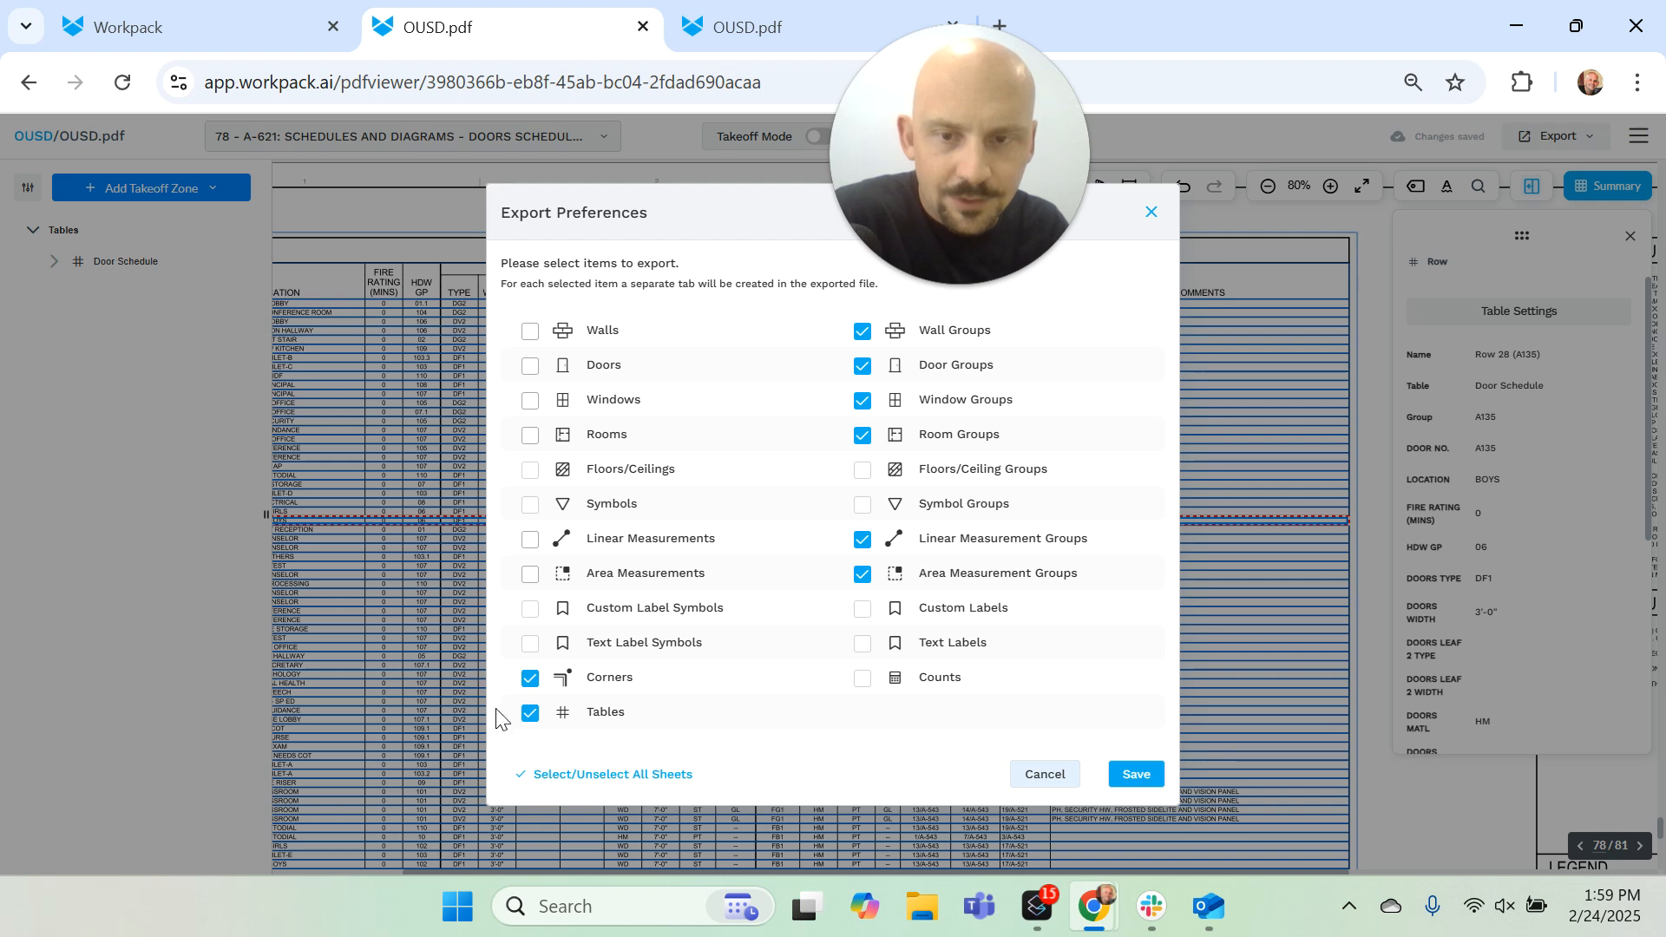
left_click(1045, 775)
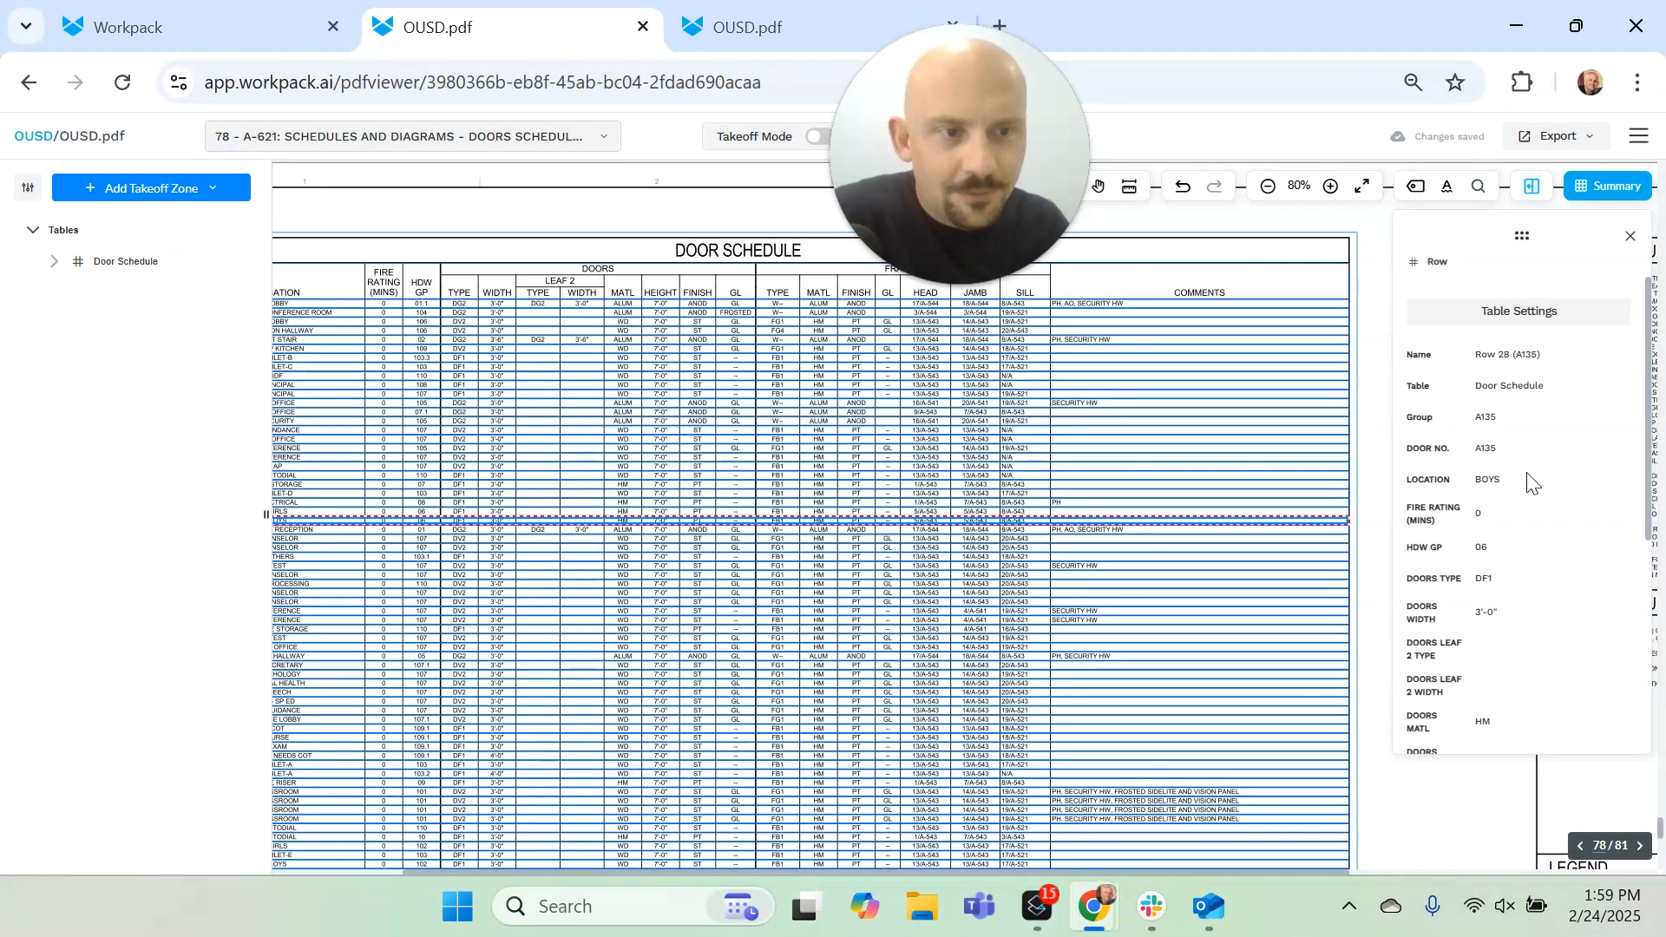